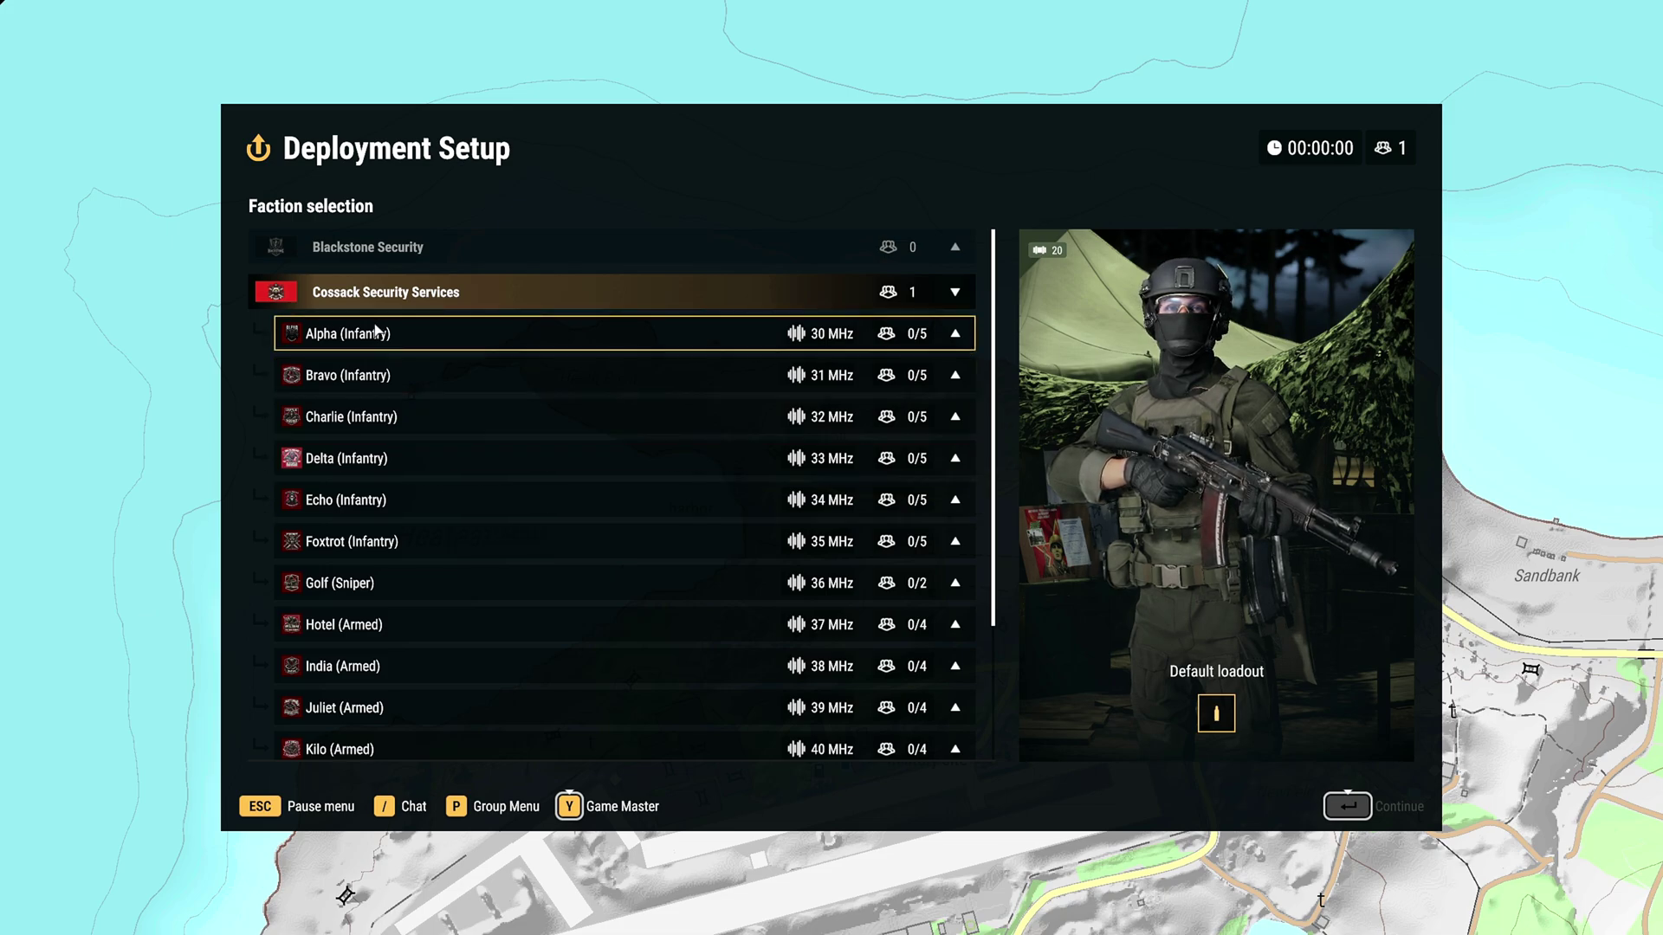
- Scroll the Cossack Security Services squad list down to Oscar and back up to Alpha
scroll(397, 451, "down", 3)
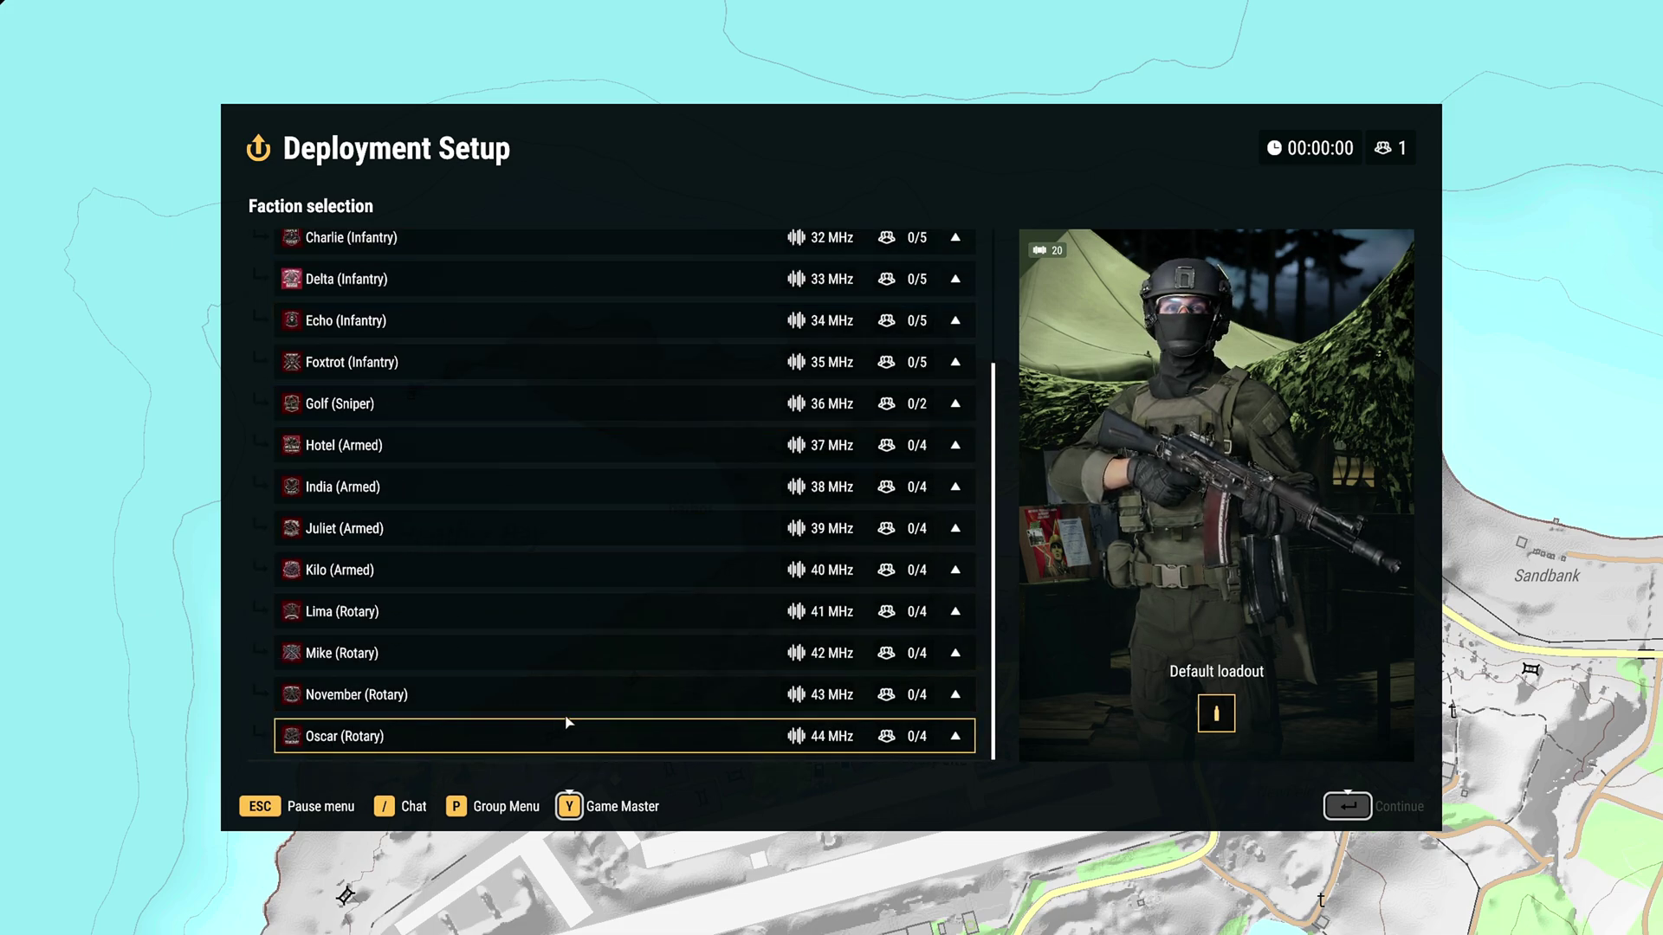
scroll(590, 703, "up", 3)
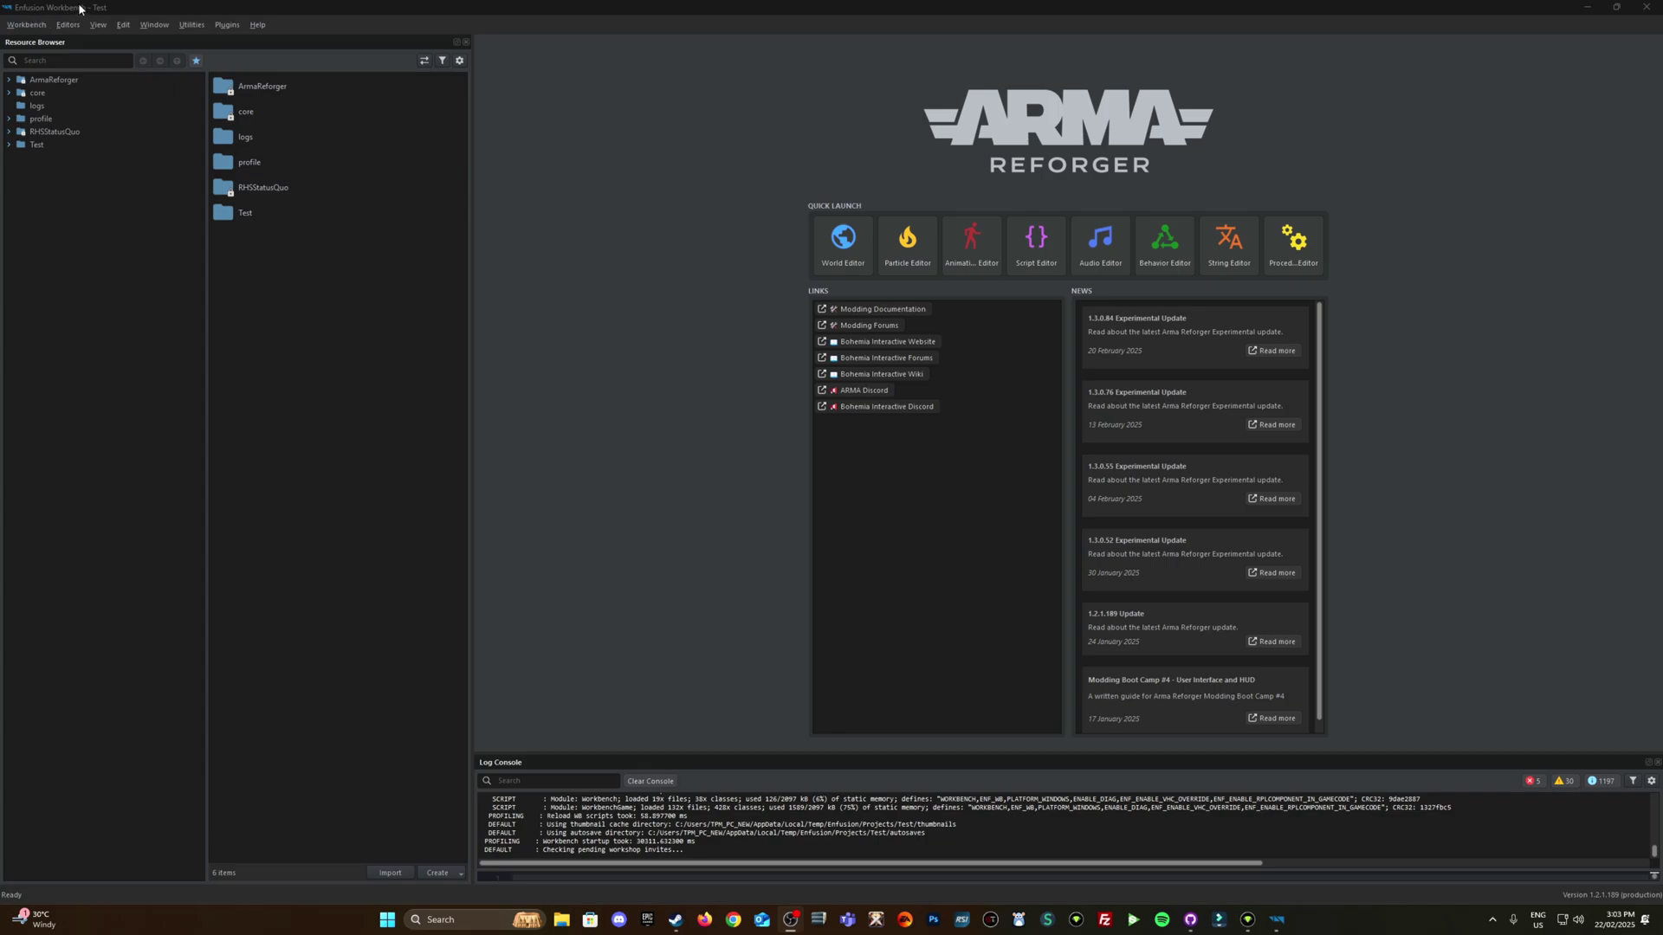
- Expand and collapse the RHSStatusQuo and Test project folders in the Resource Browser
double_click(39, 132)
left_click(9, 132)
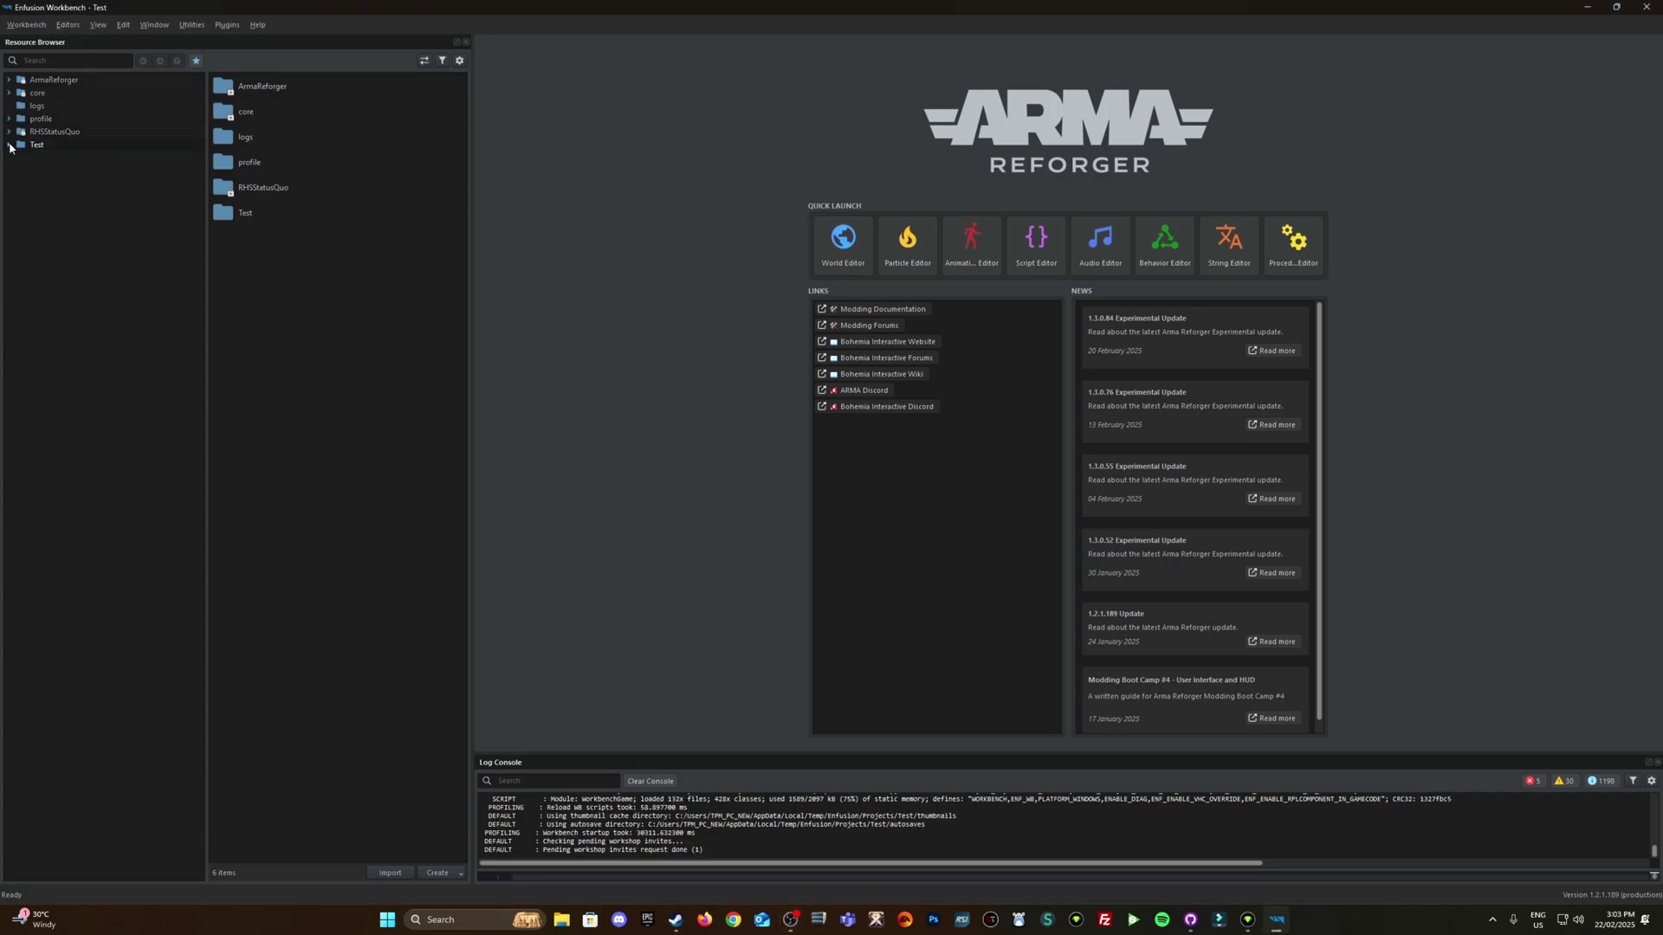
left_click(9, 144)
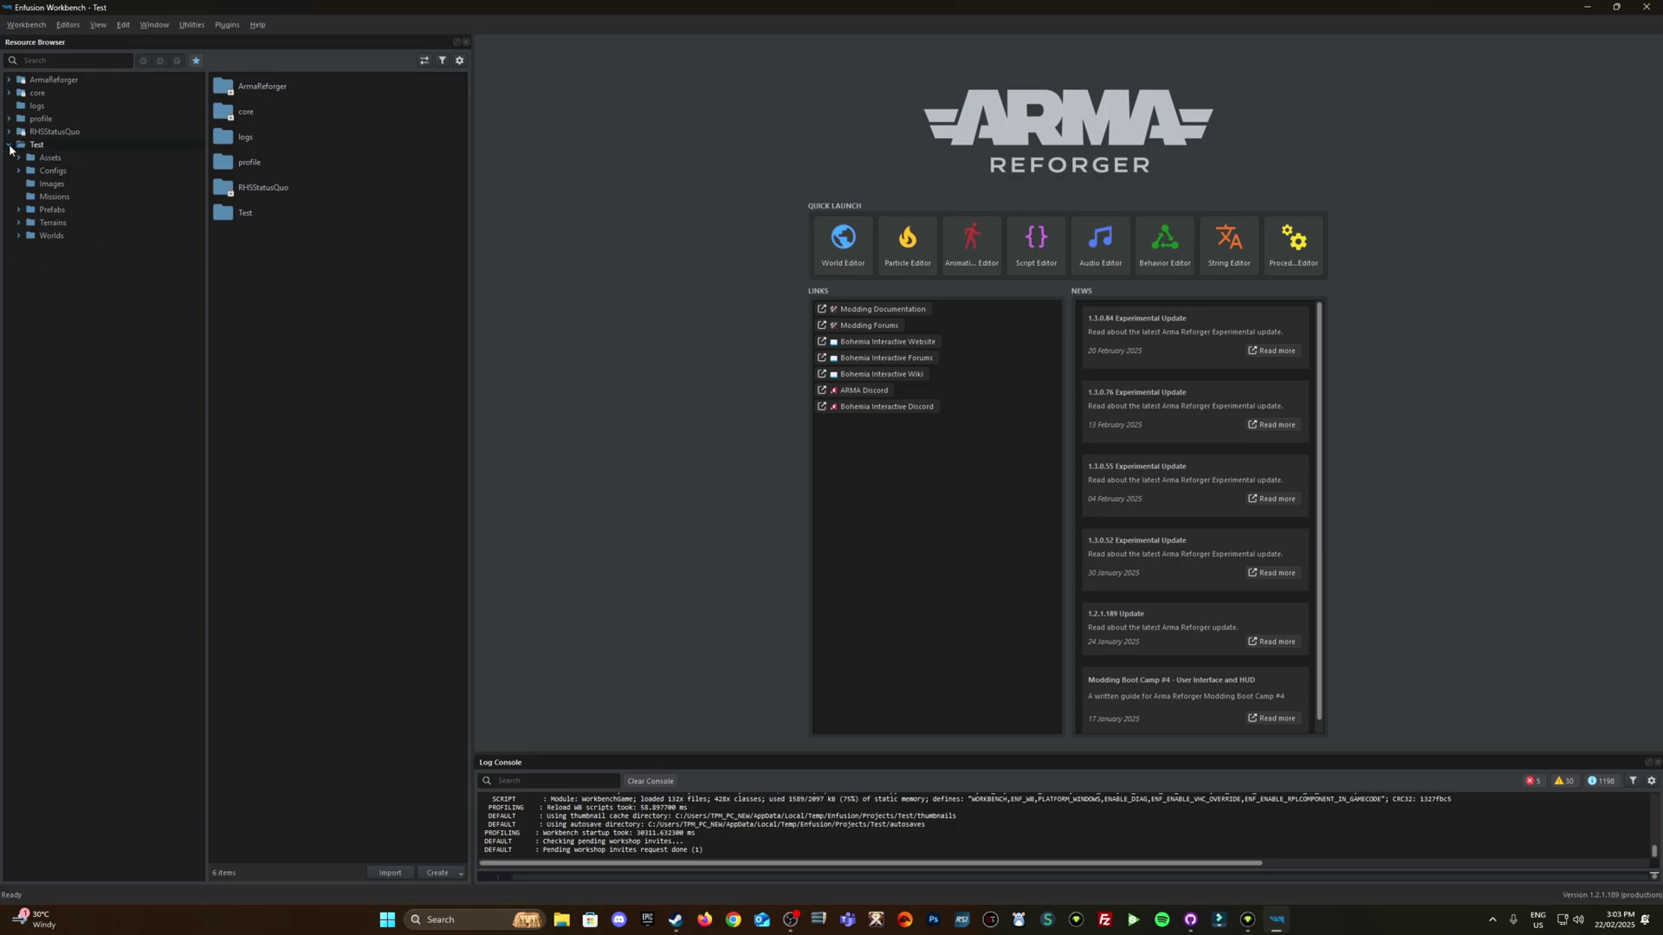
left_click(9, 132)
left_click(9, 132)
left_click(9, 144)
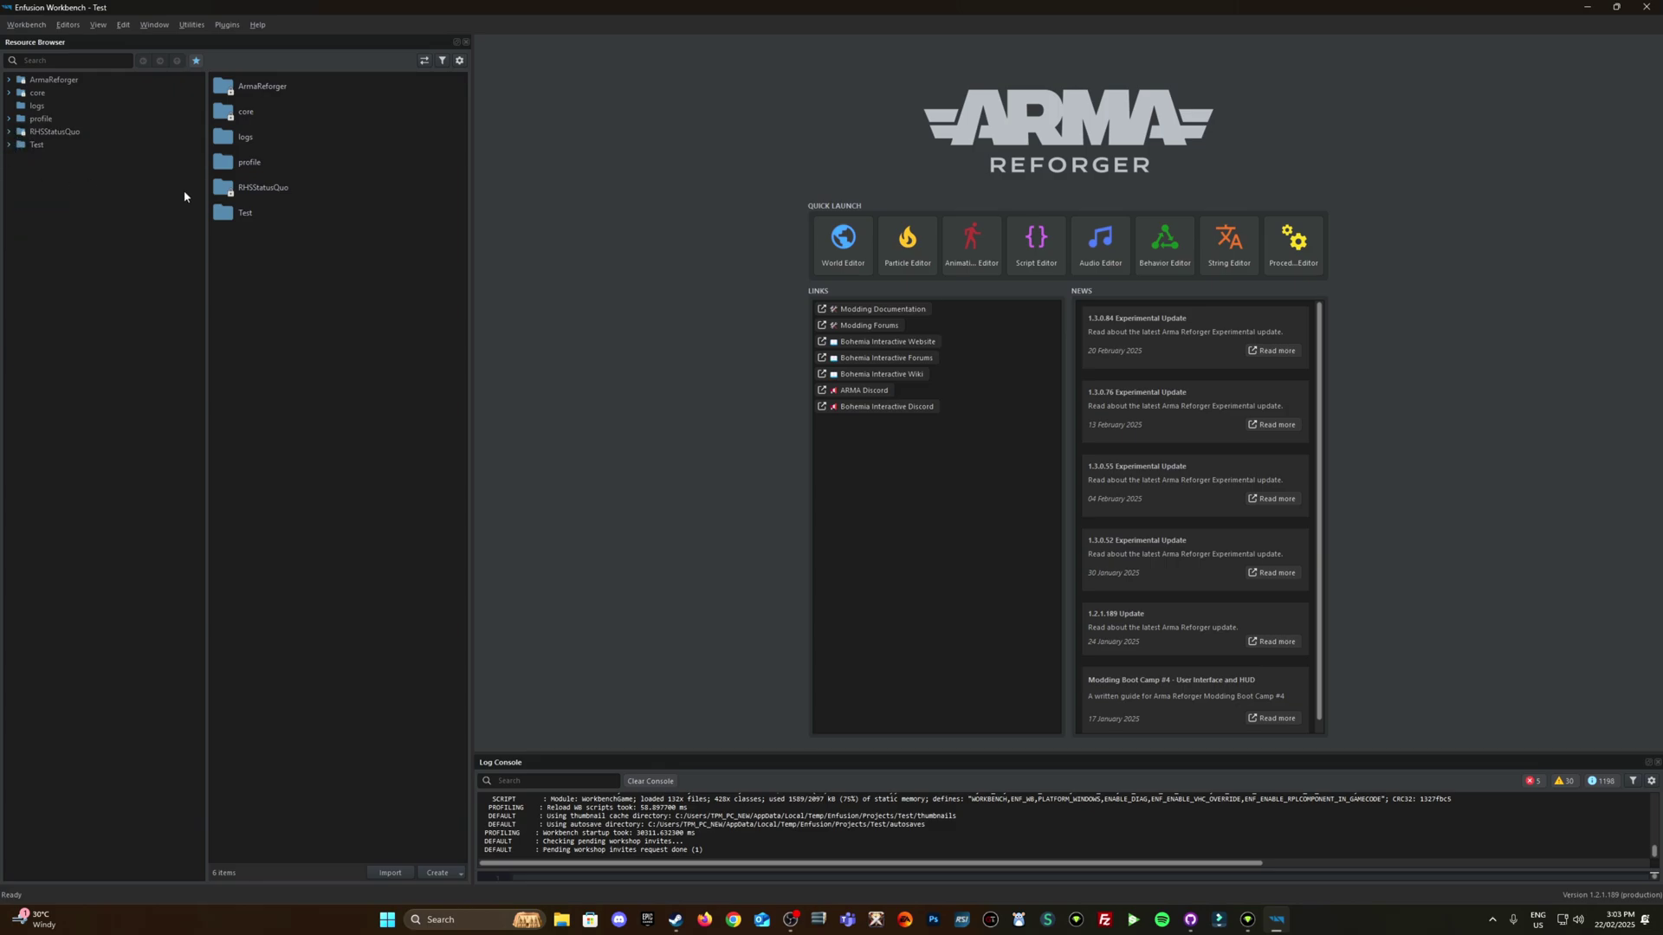
- Search resources for 'US_campa' and open US_Campaign.conf in the config editor
left_click(65, 62)
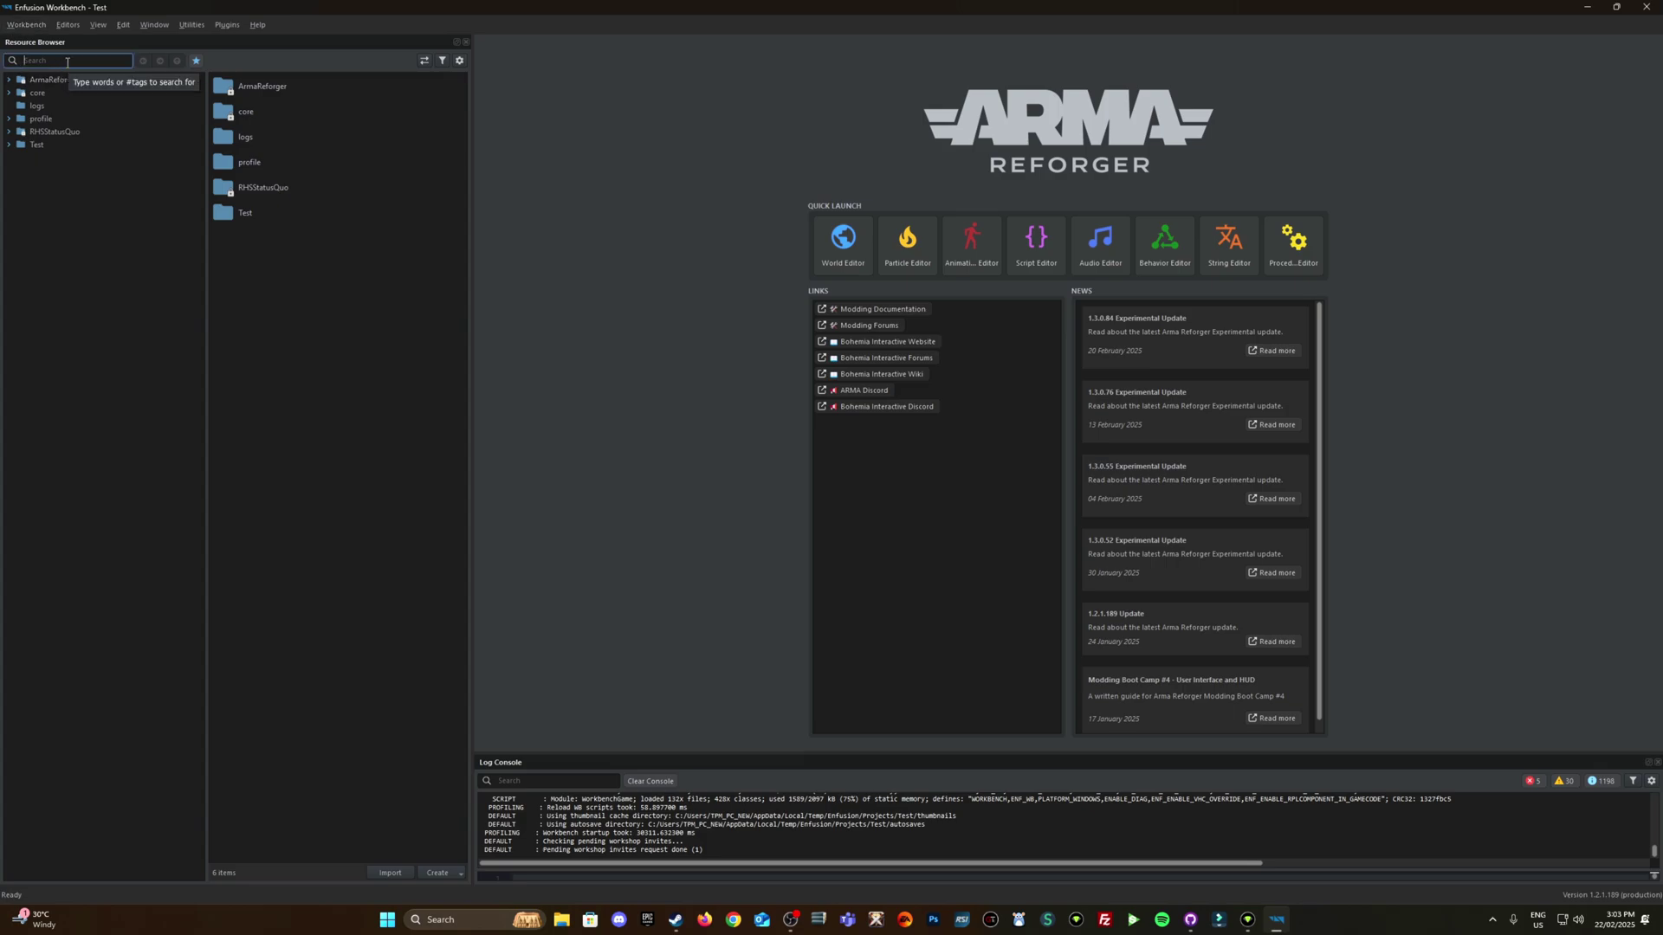
type("US_campa")
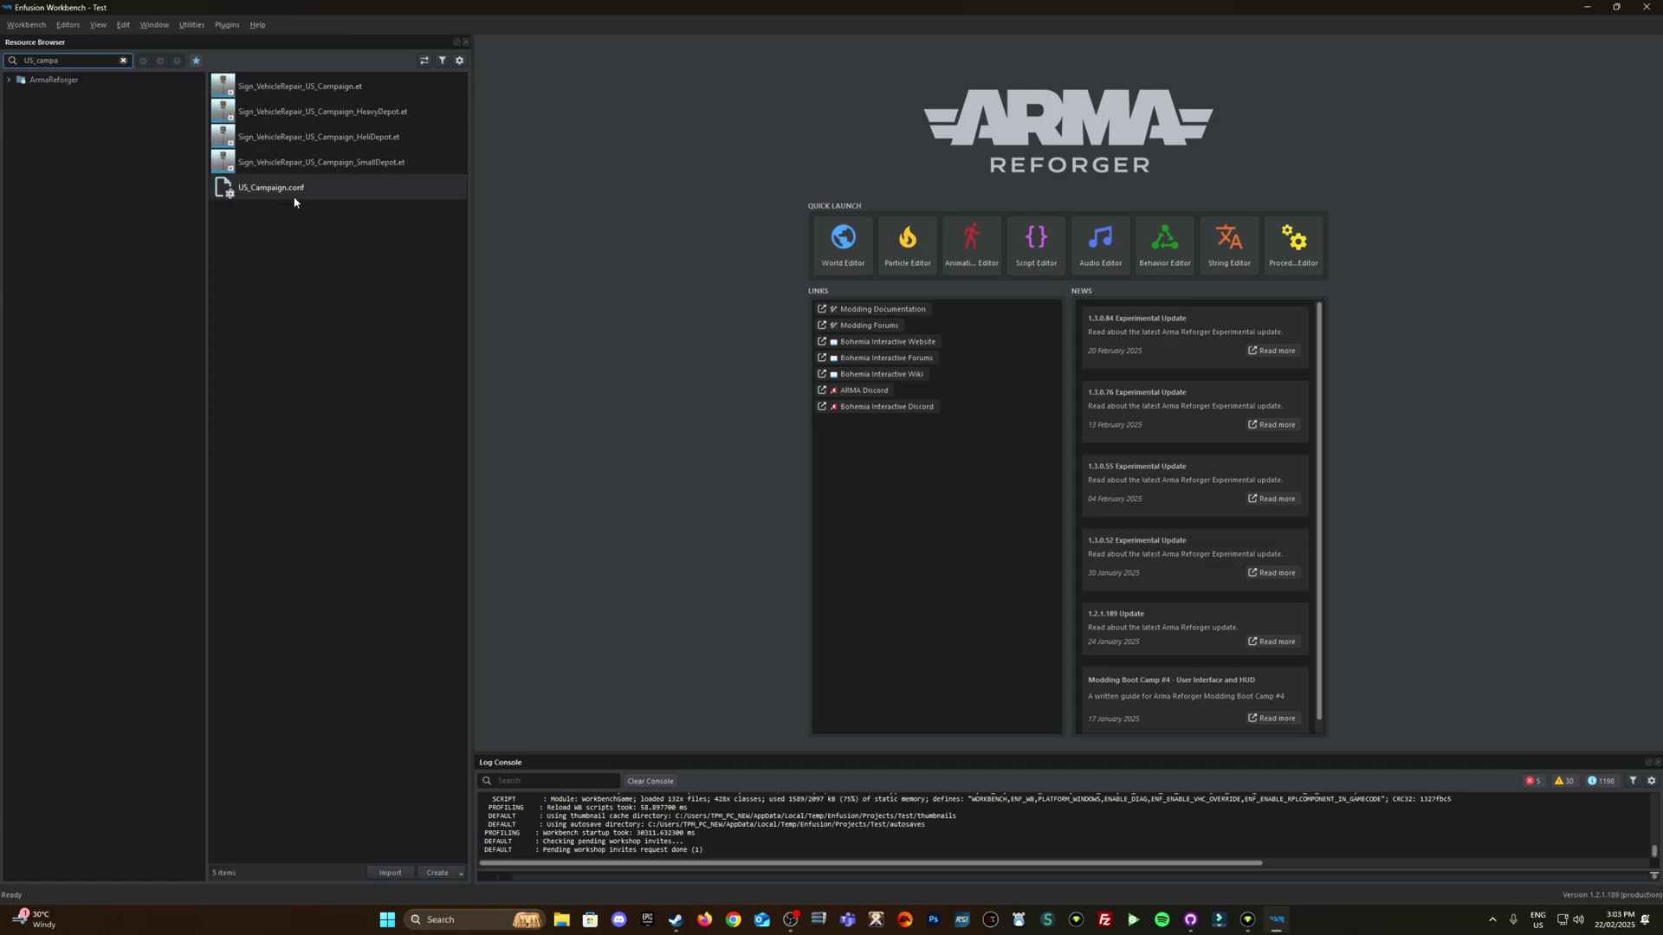
double_click(278, 194)
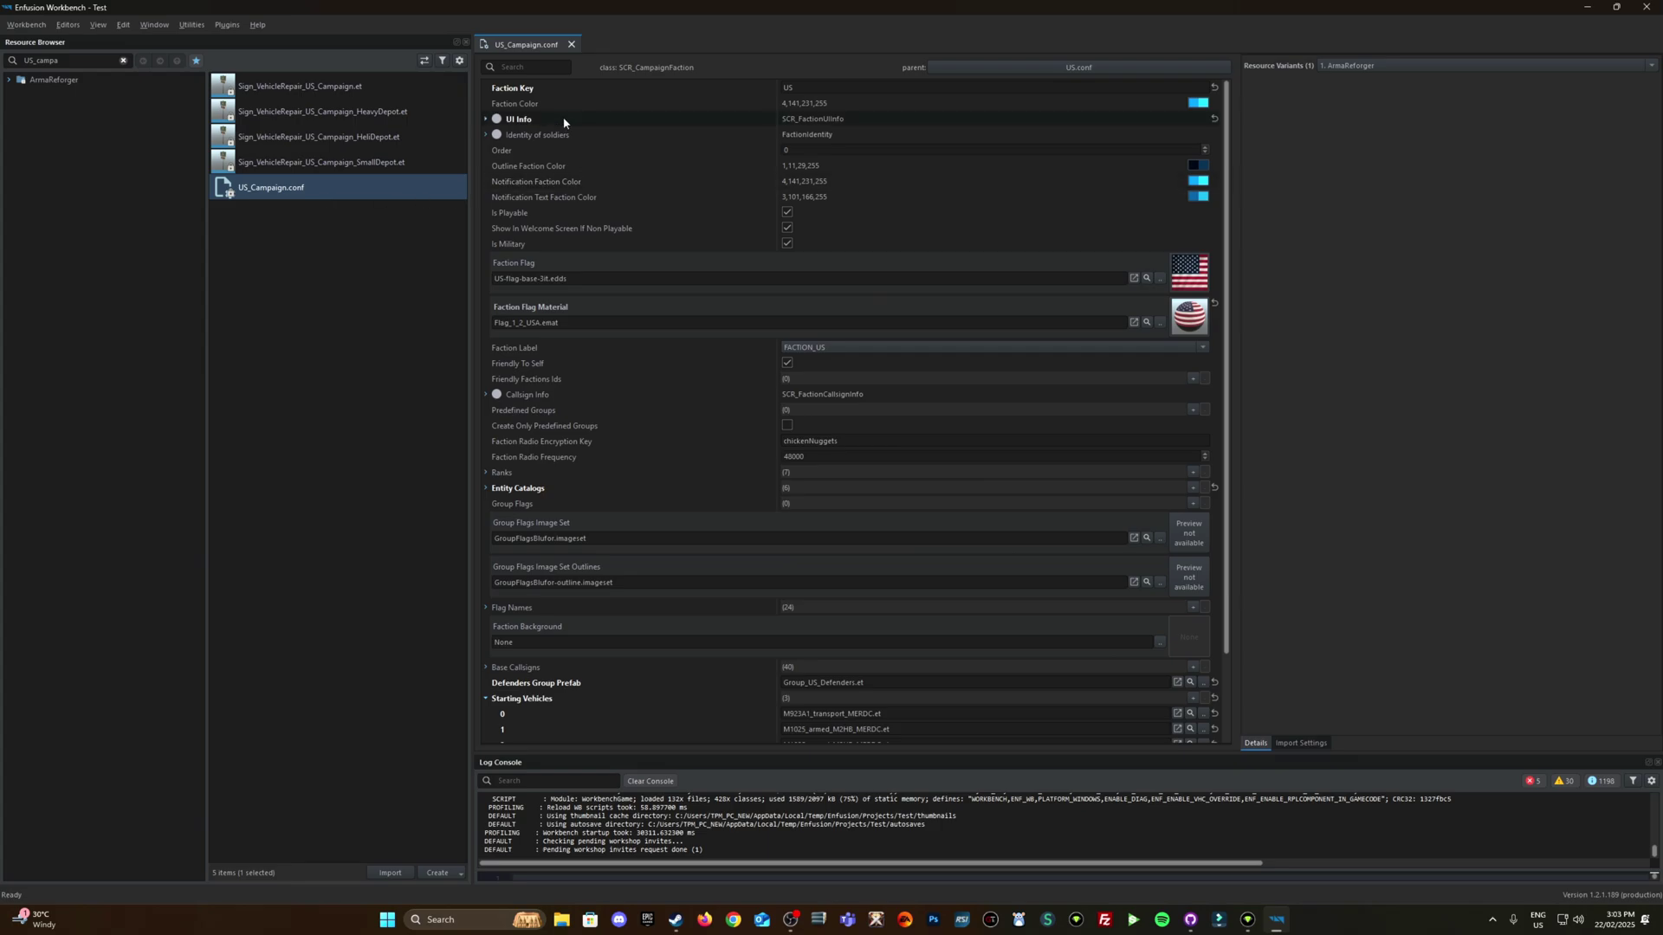
- Clear the 'US_campa' search to reveal US_Campaign.conf in Configs/Factions, then scroll its properties
double_click(77, 60)
key("BackSpace")
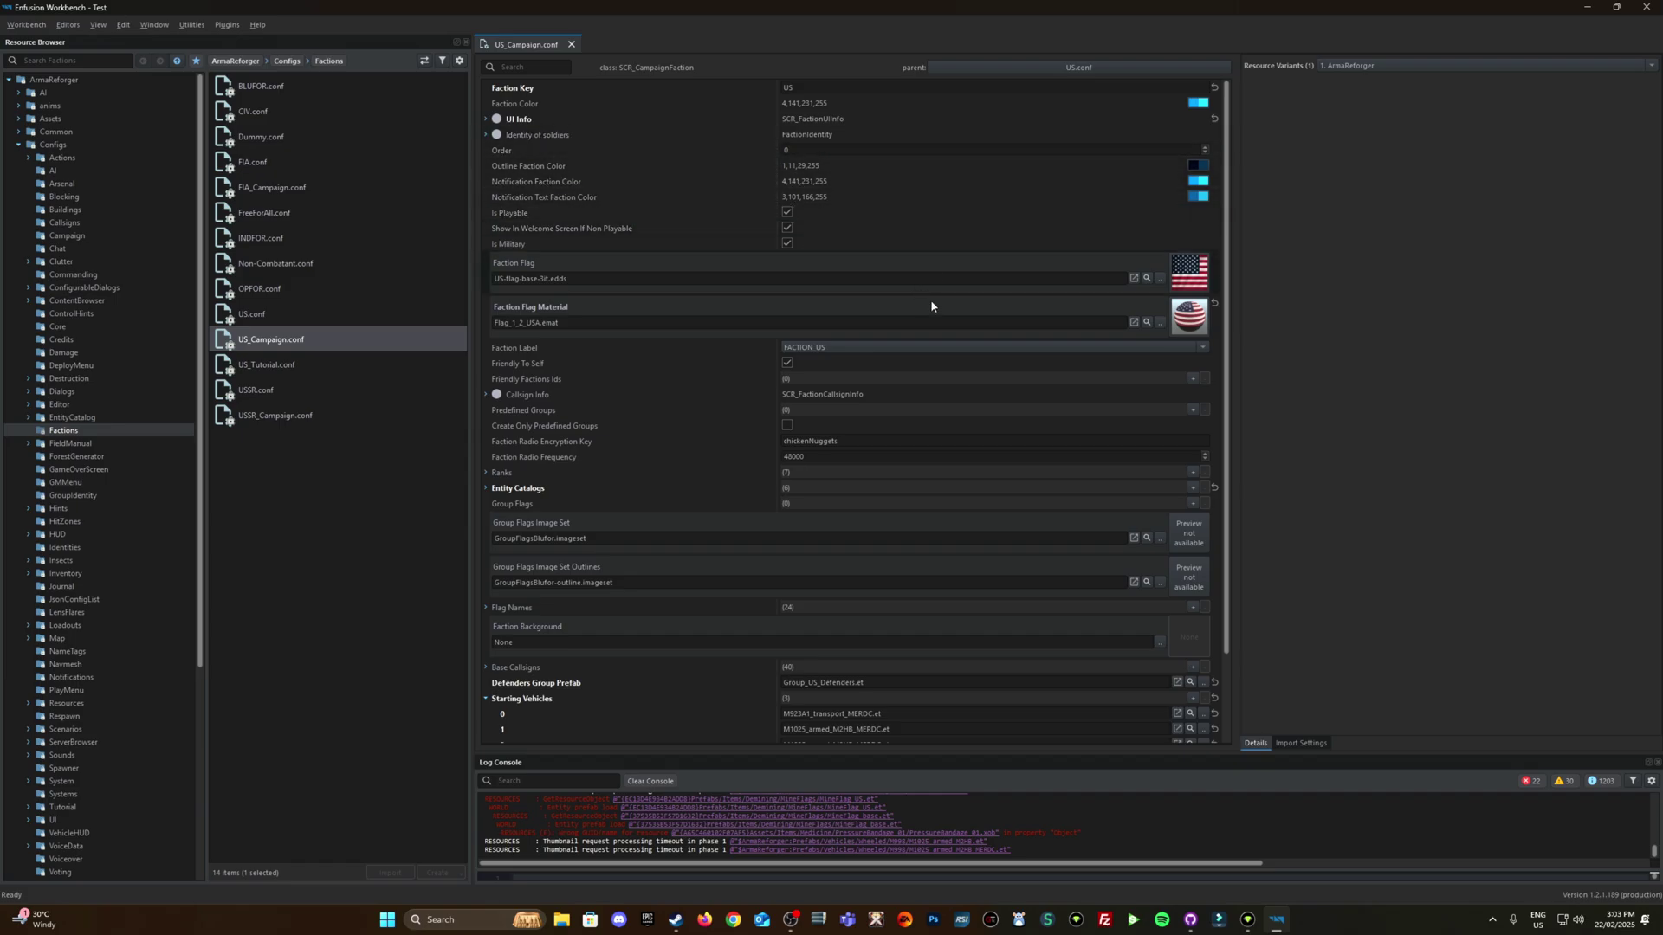
scroll(698, 375, "down", 2)
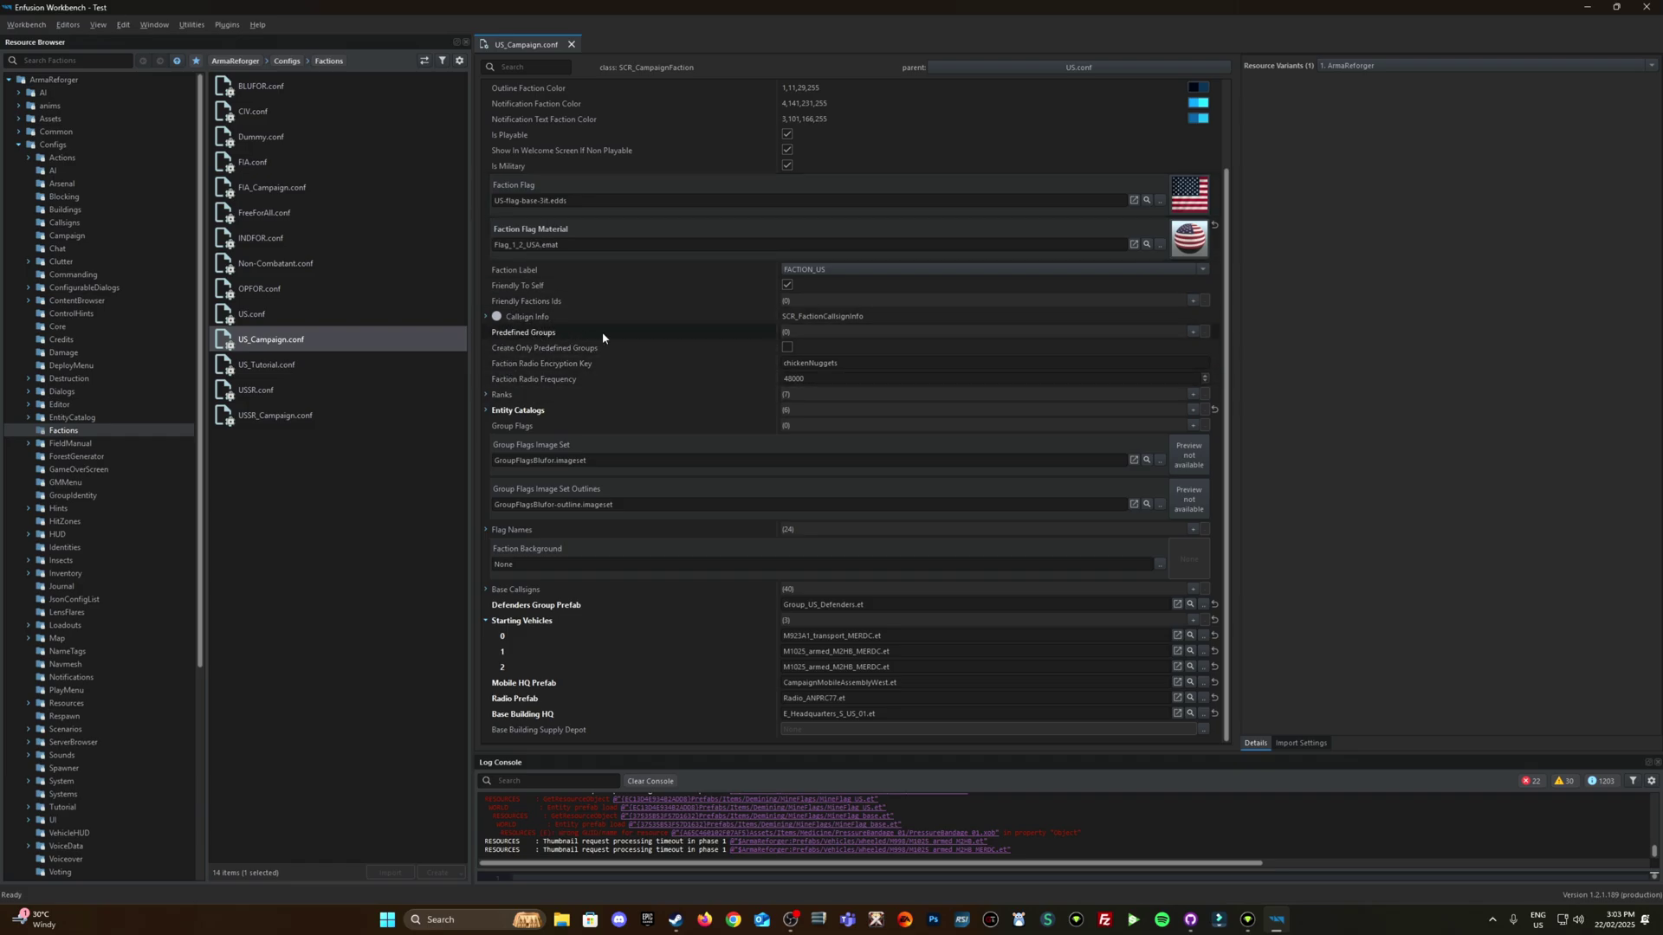
left_click(486, 317)
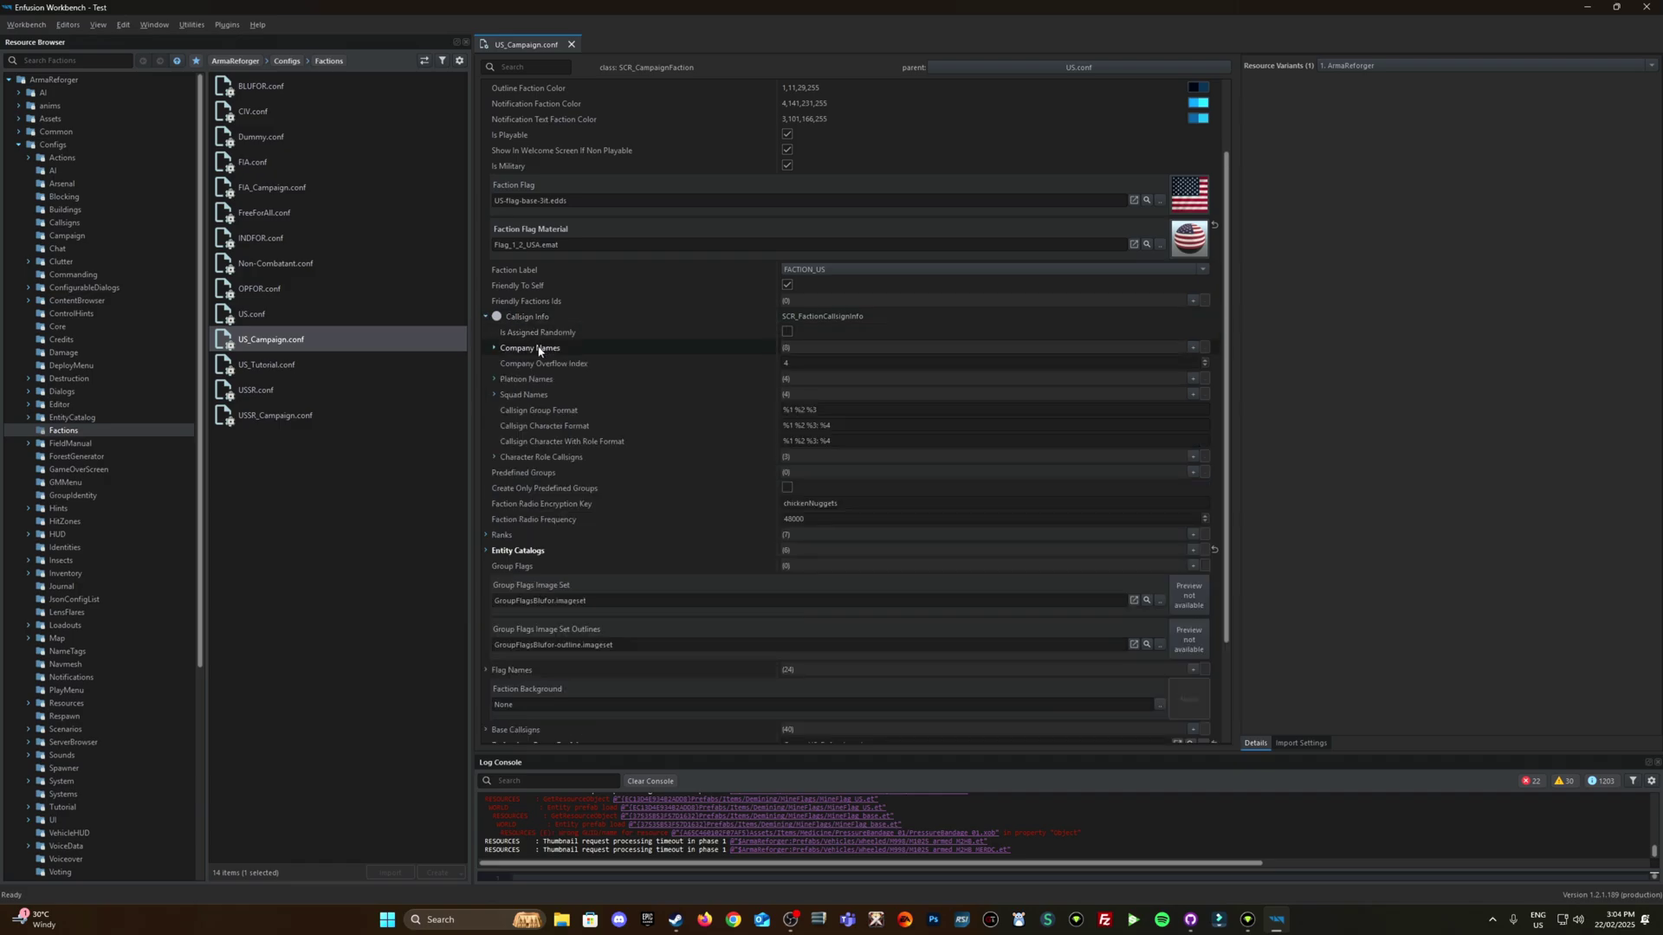
left_click(493, 380)
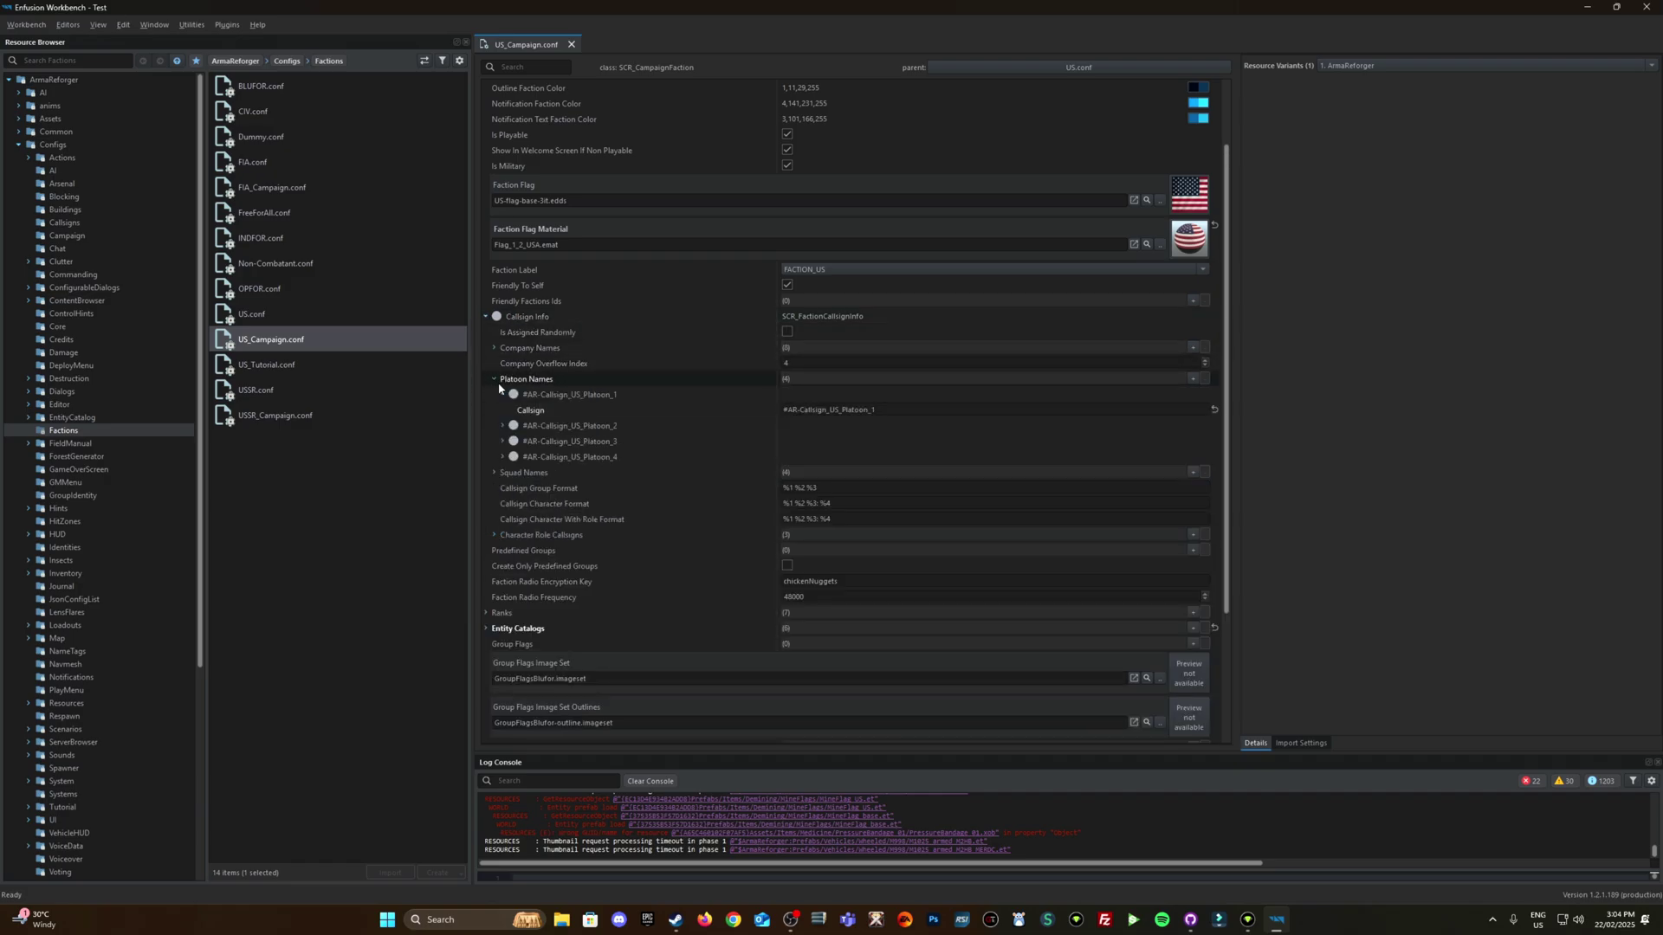
left_click(503, 395)
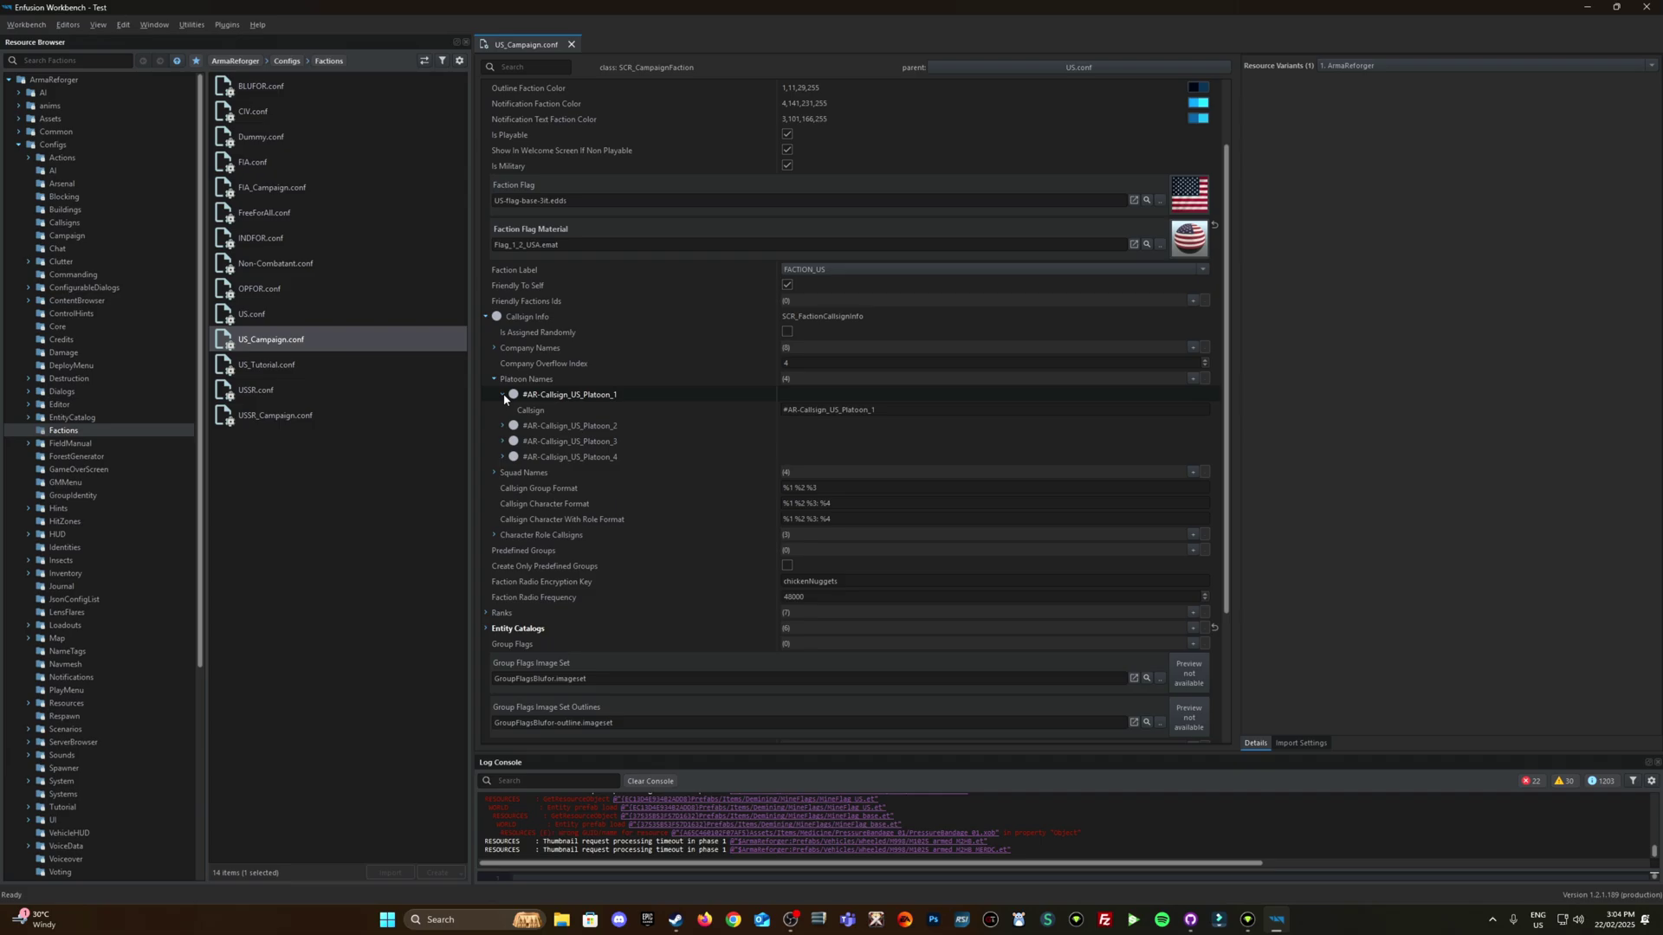
left_click(816, 411)
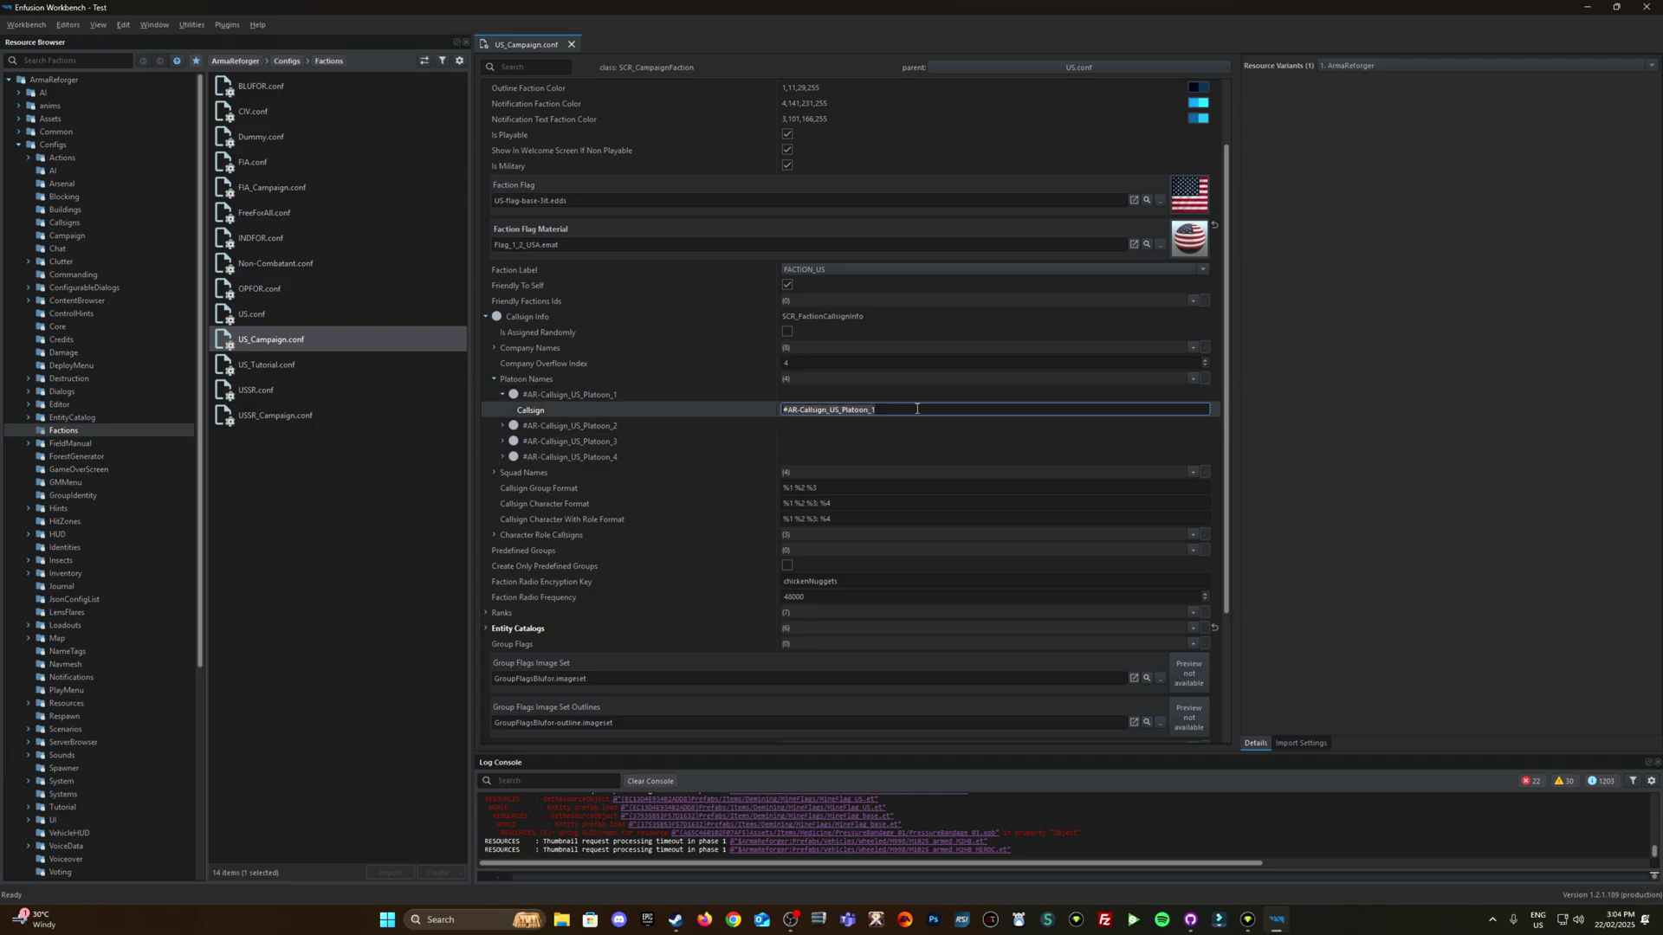
left_click(496, 473)
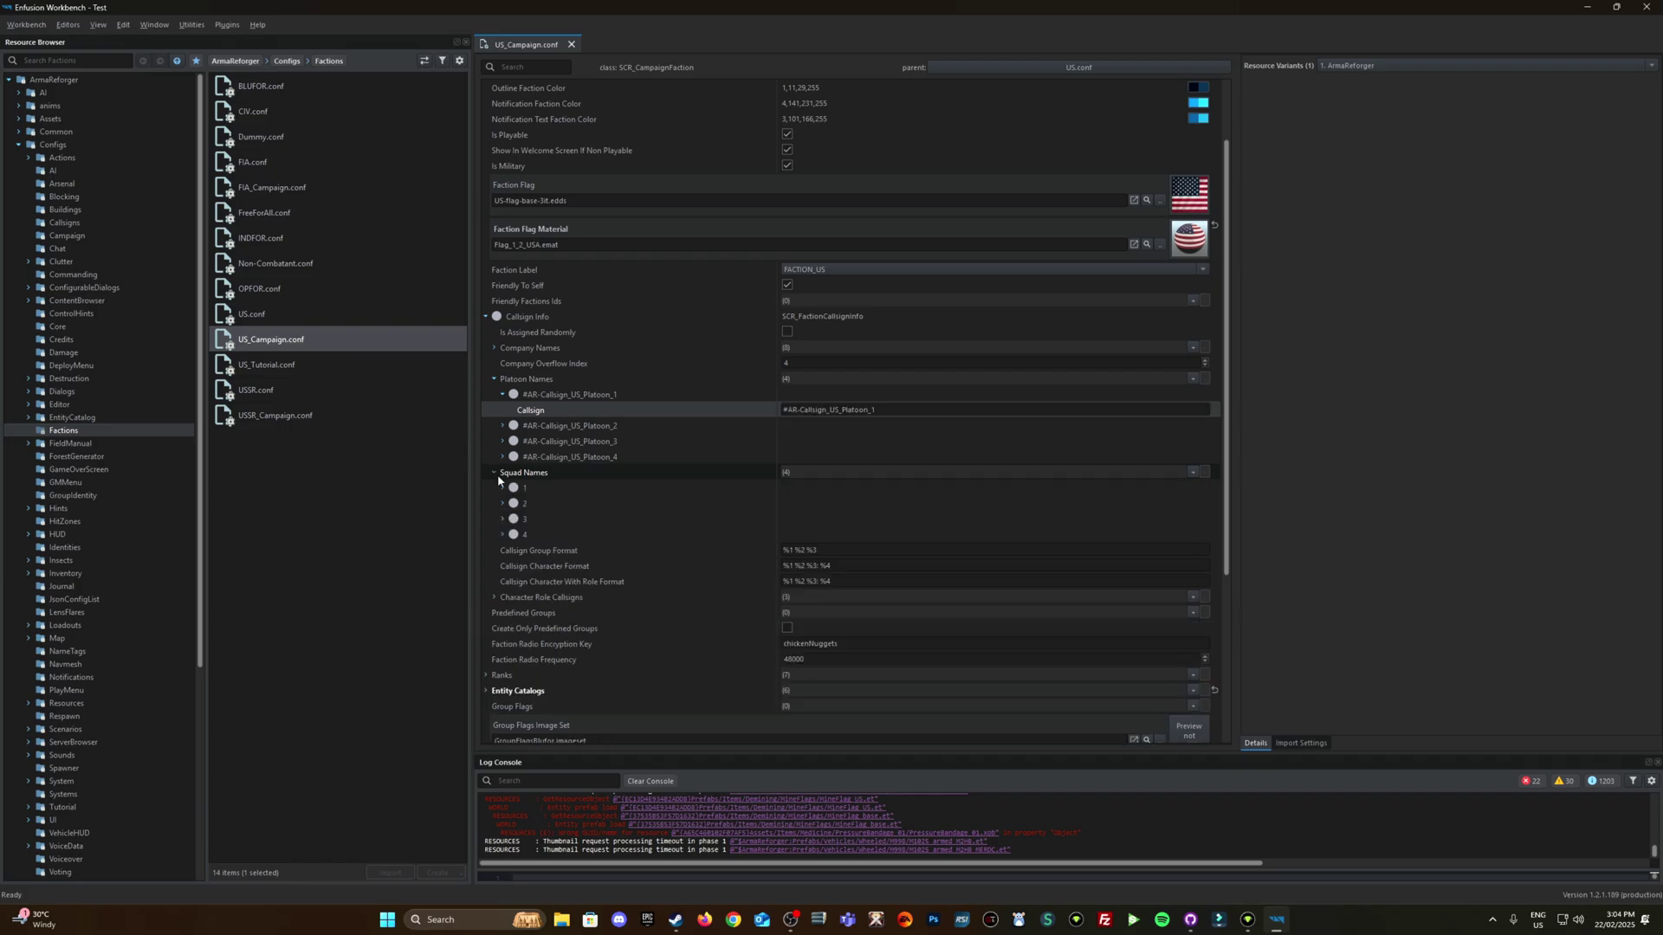
left_click(494, 348)
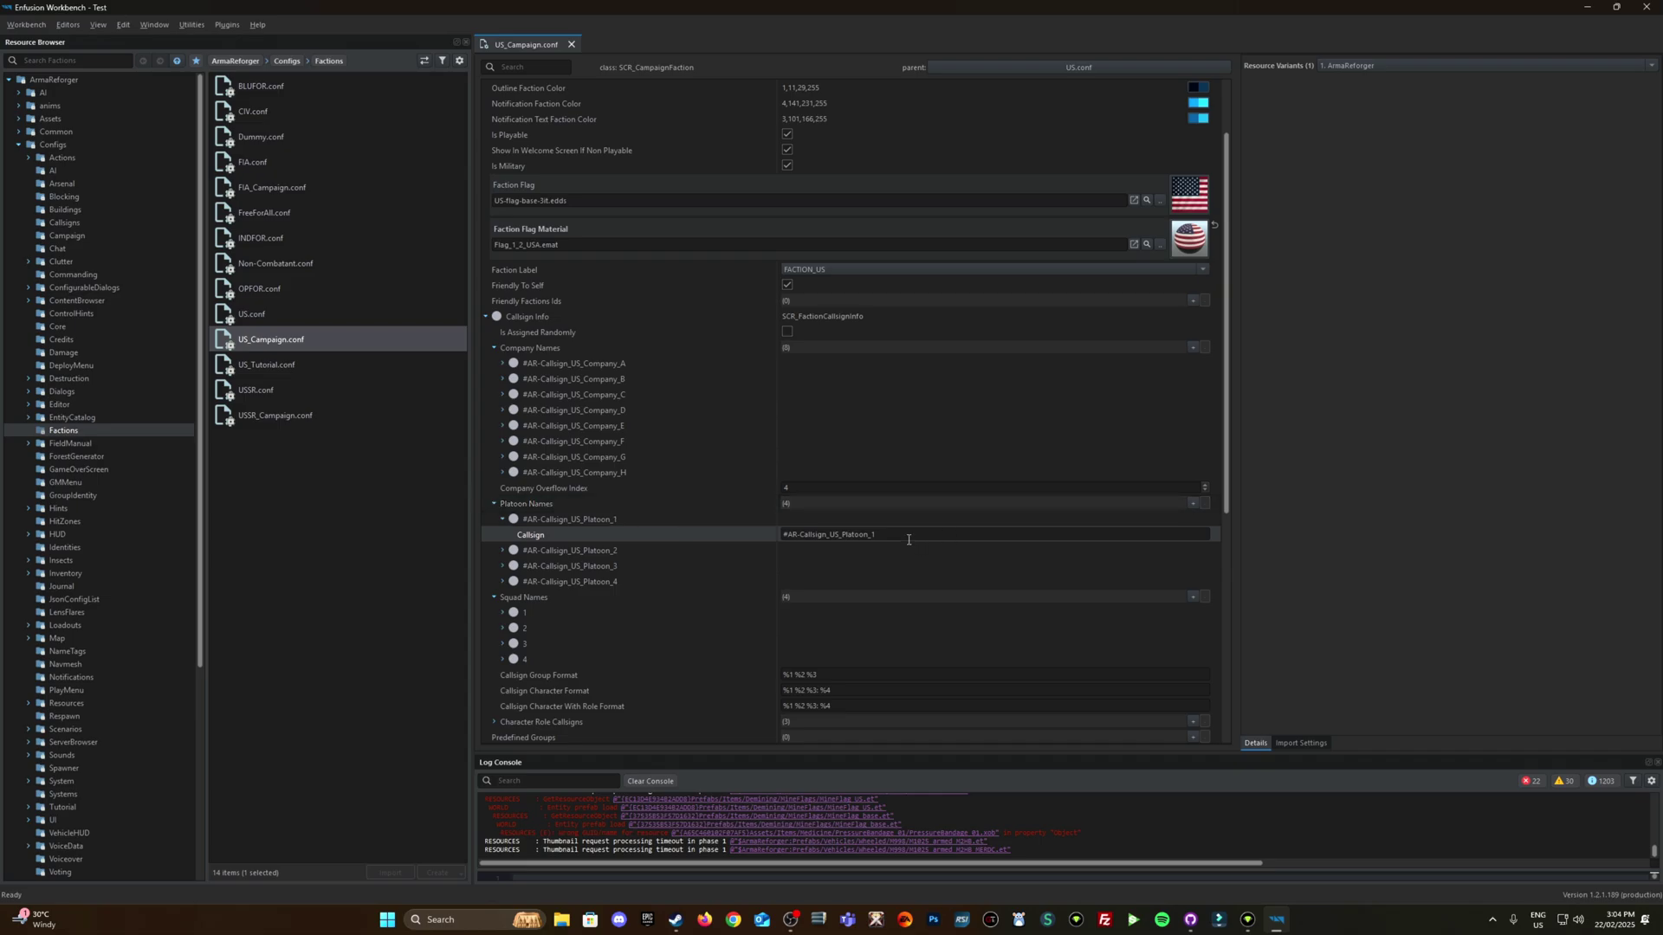
left_click(502, 612)
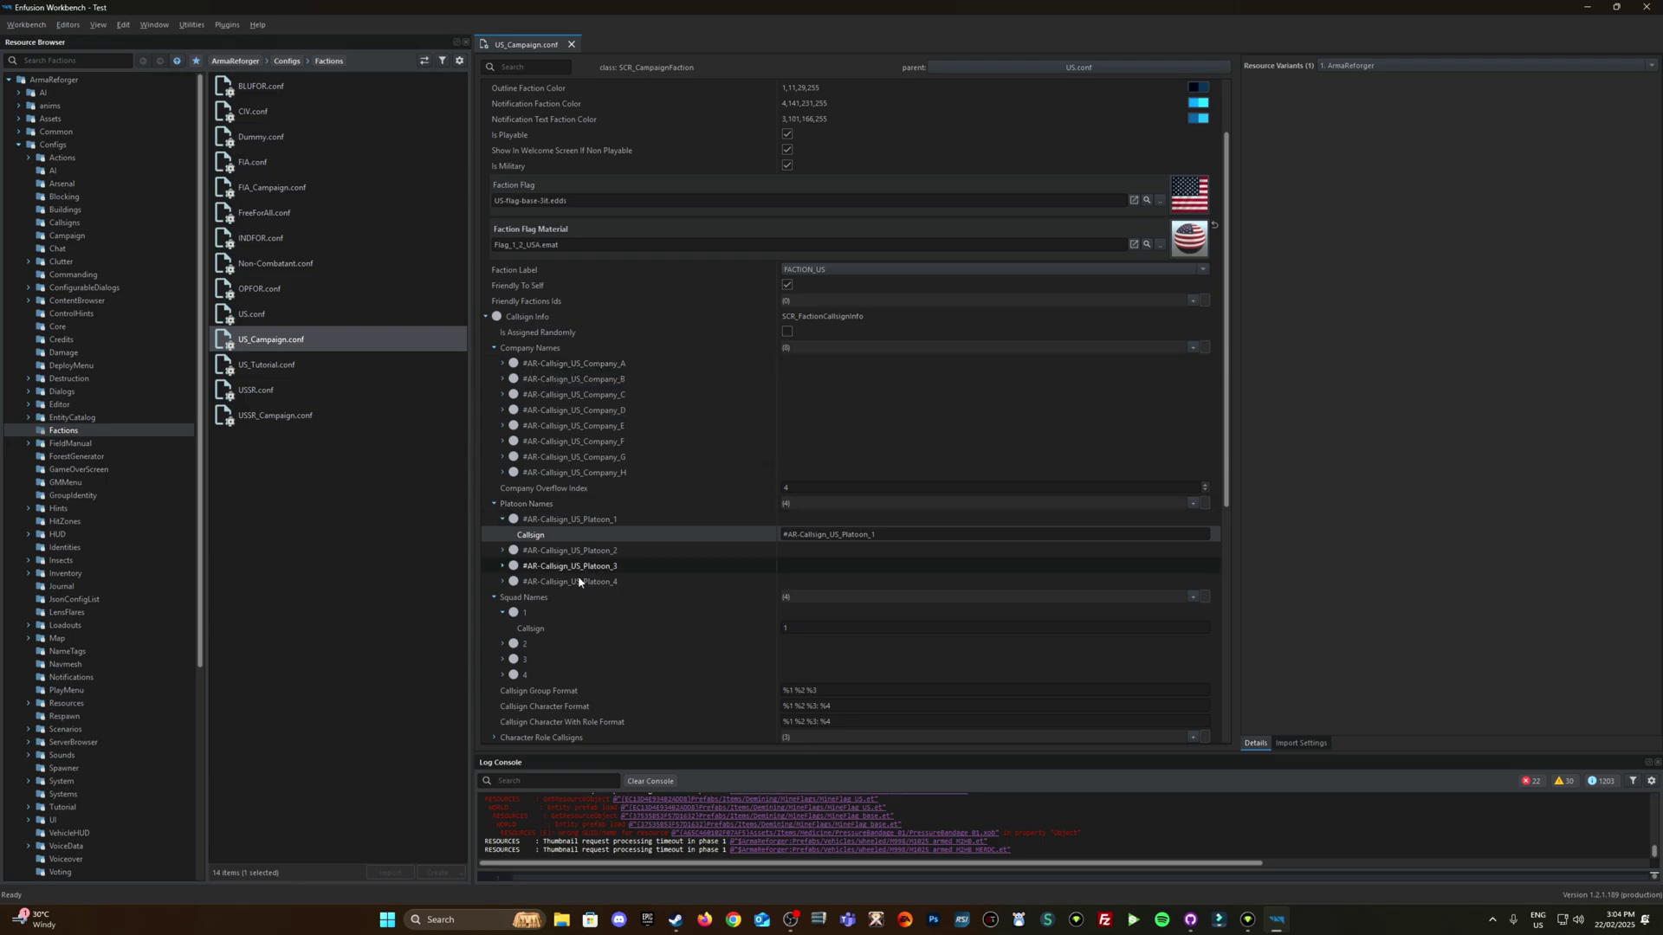
left_click(486, 316)
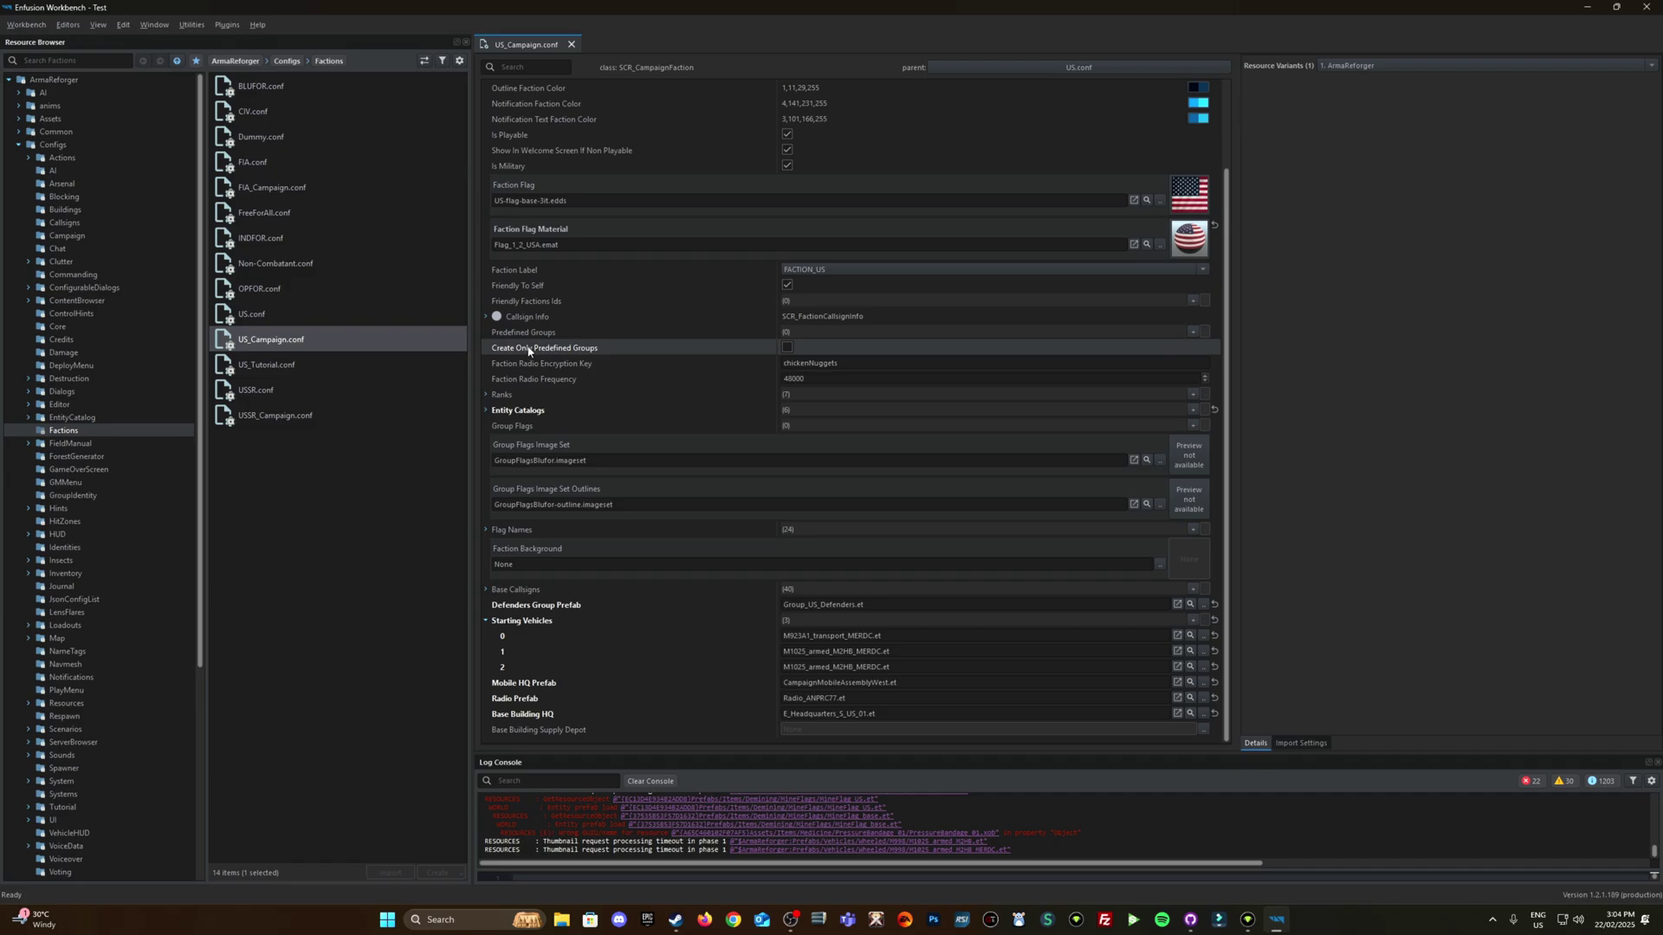
- Allow only predefined groups for the faction and add two group presets
left_click(788, 348)
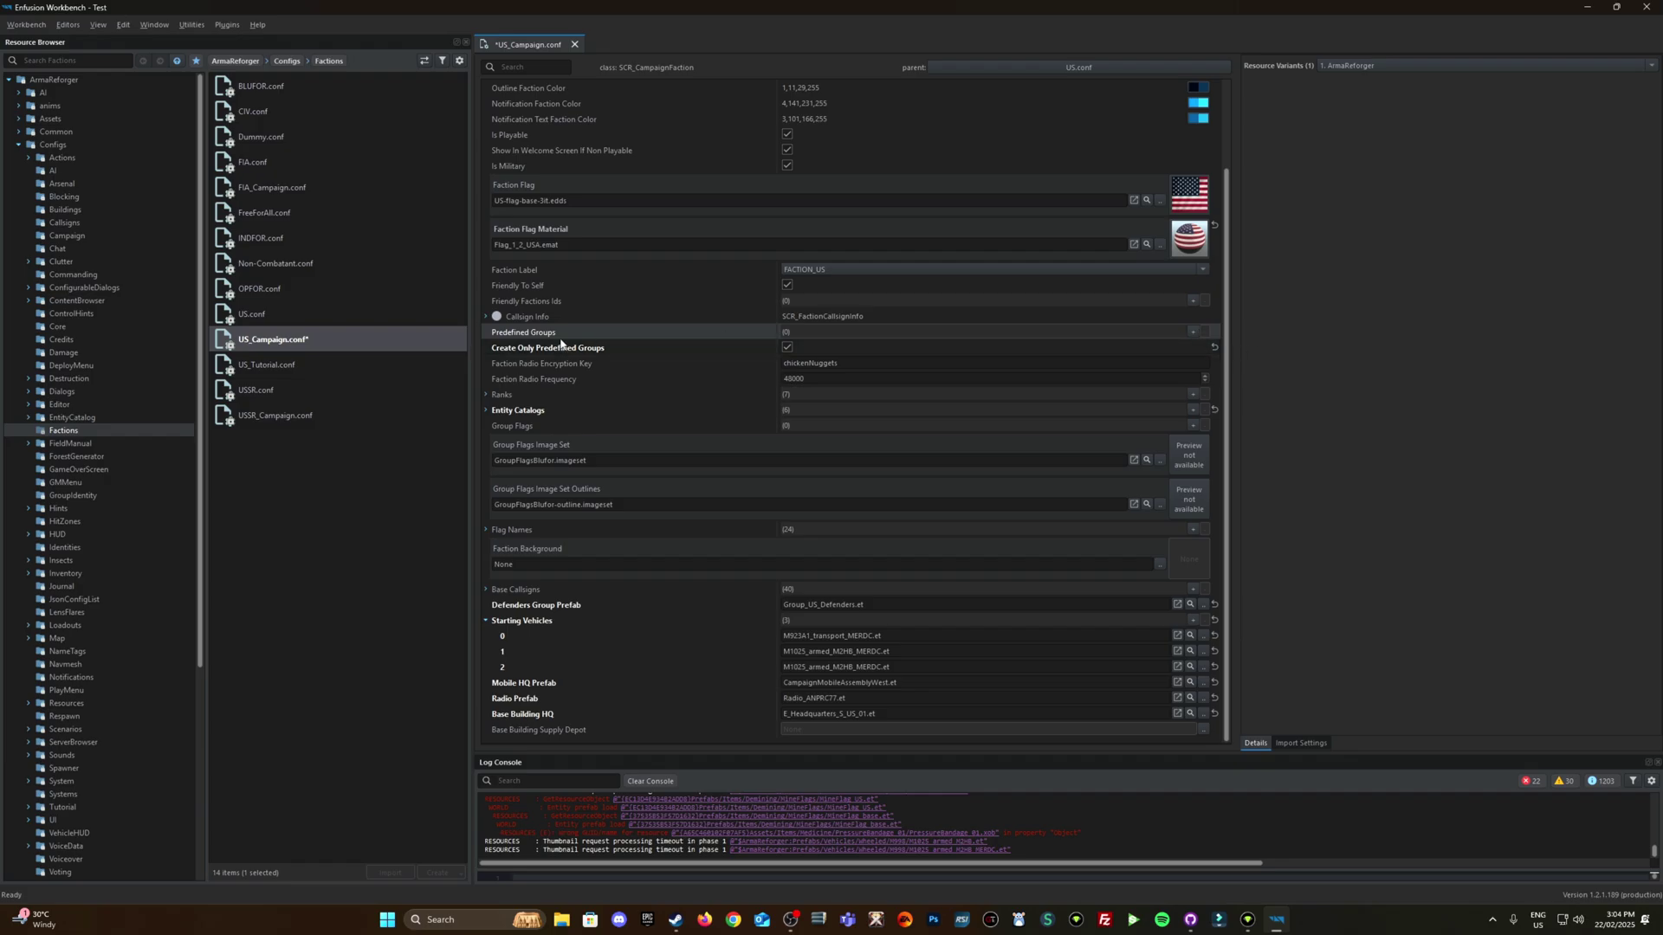
left_click(1193, 333)
left_click(1193, 332)
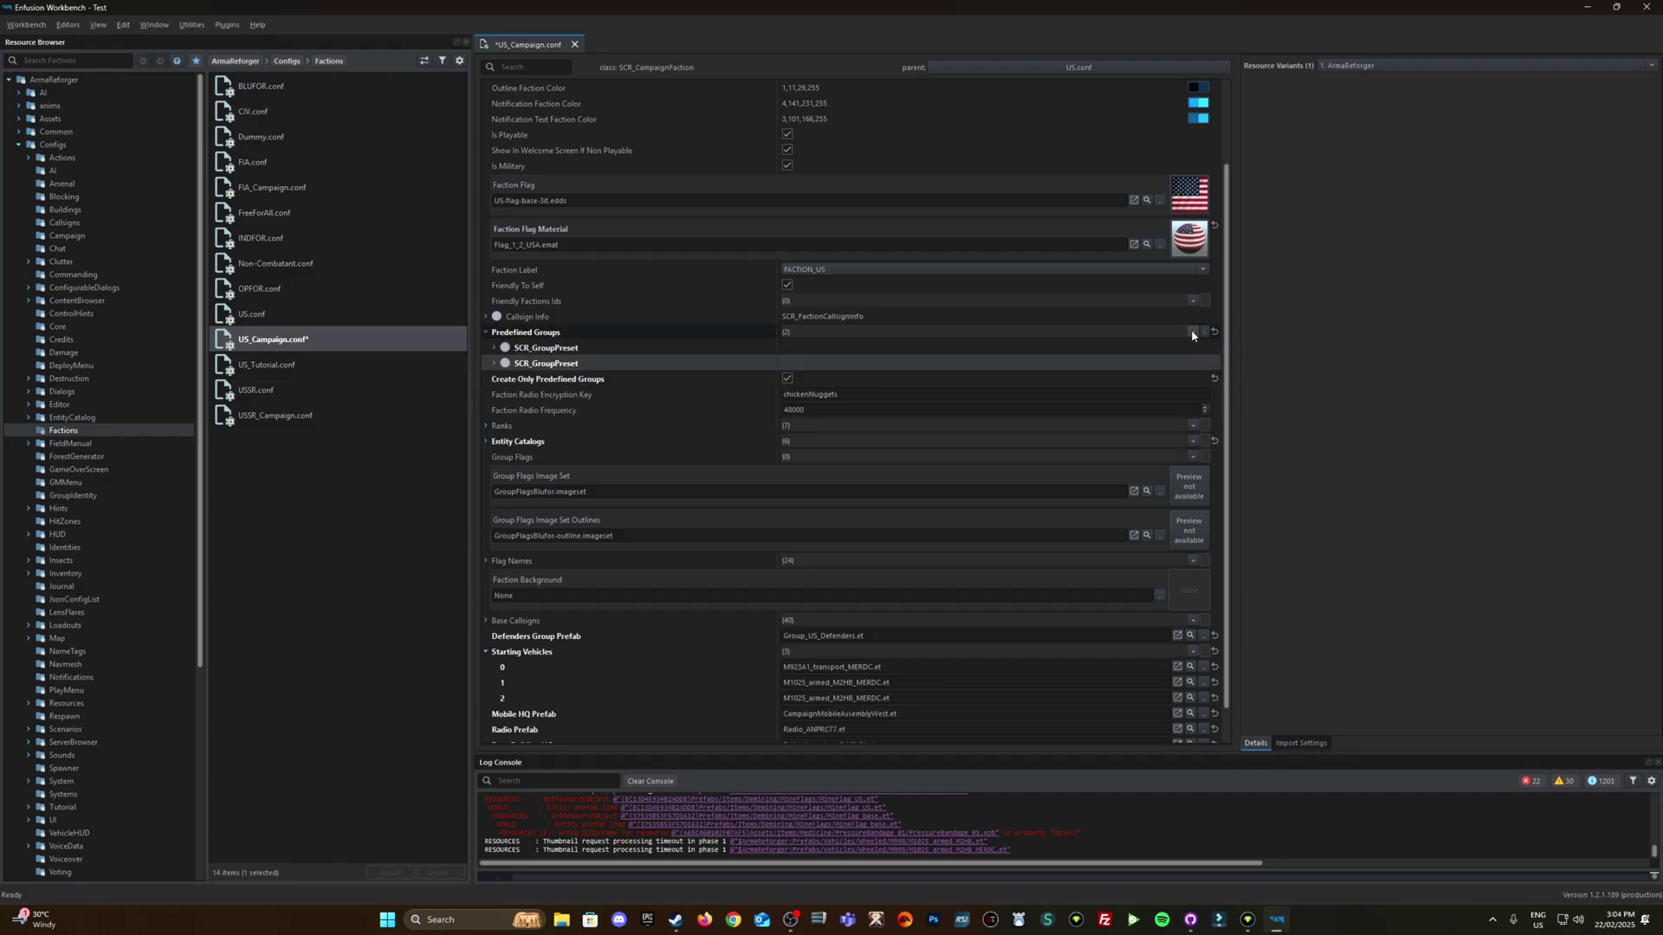
- Name the first preset Alpha with the description 'US Alpha Squad'
left_click(495, 348)
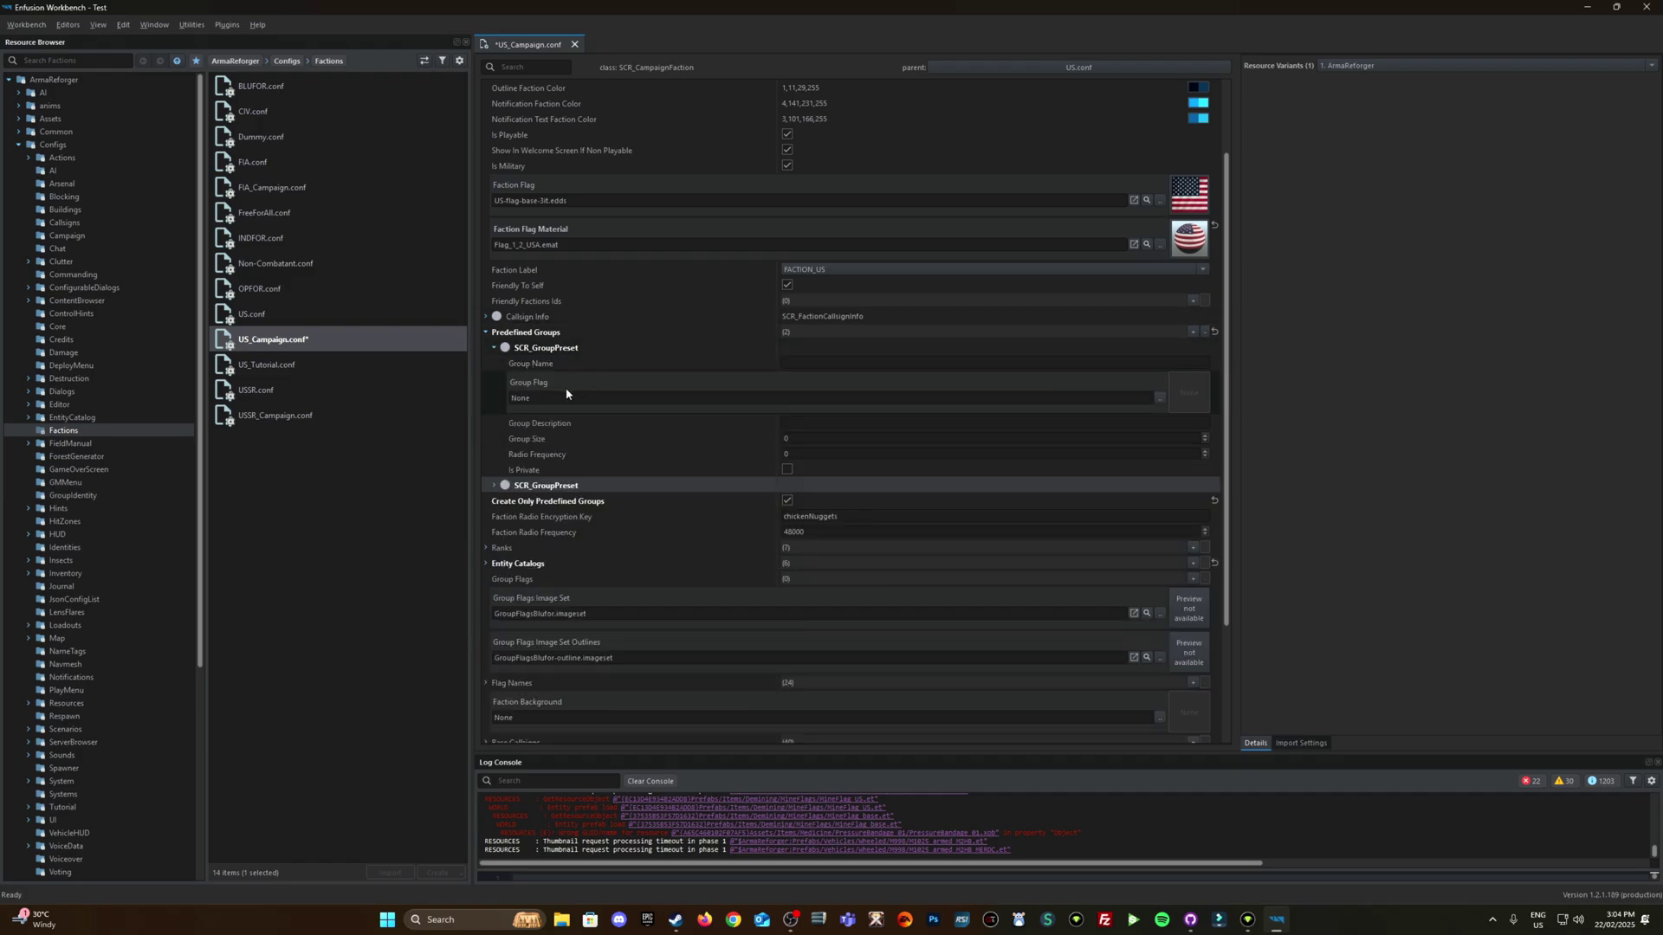
left_click(854, 361)
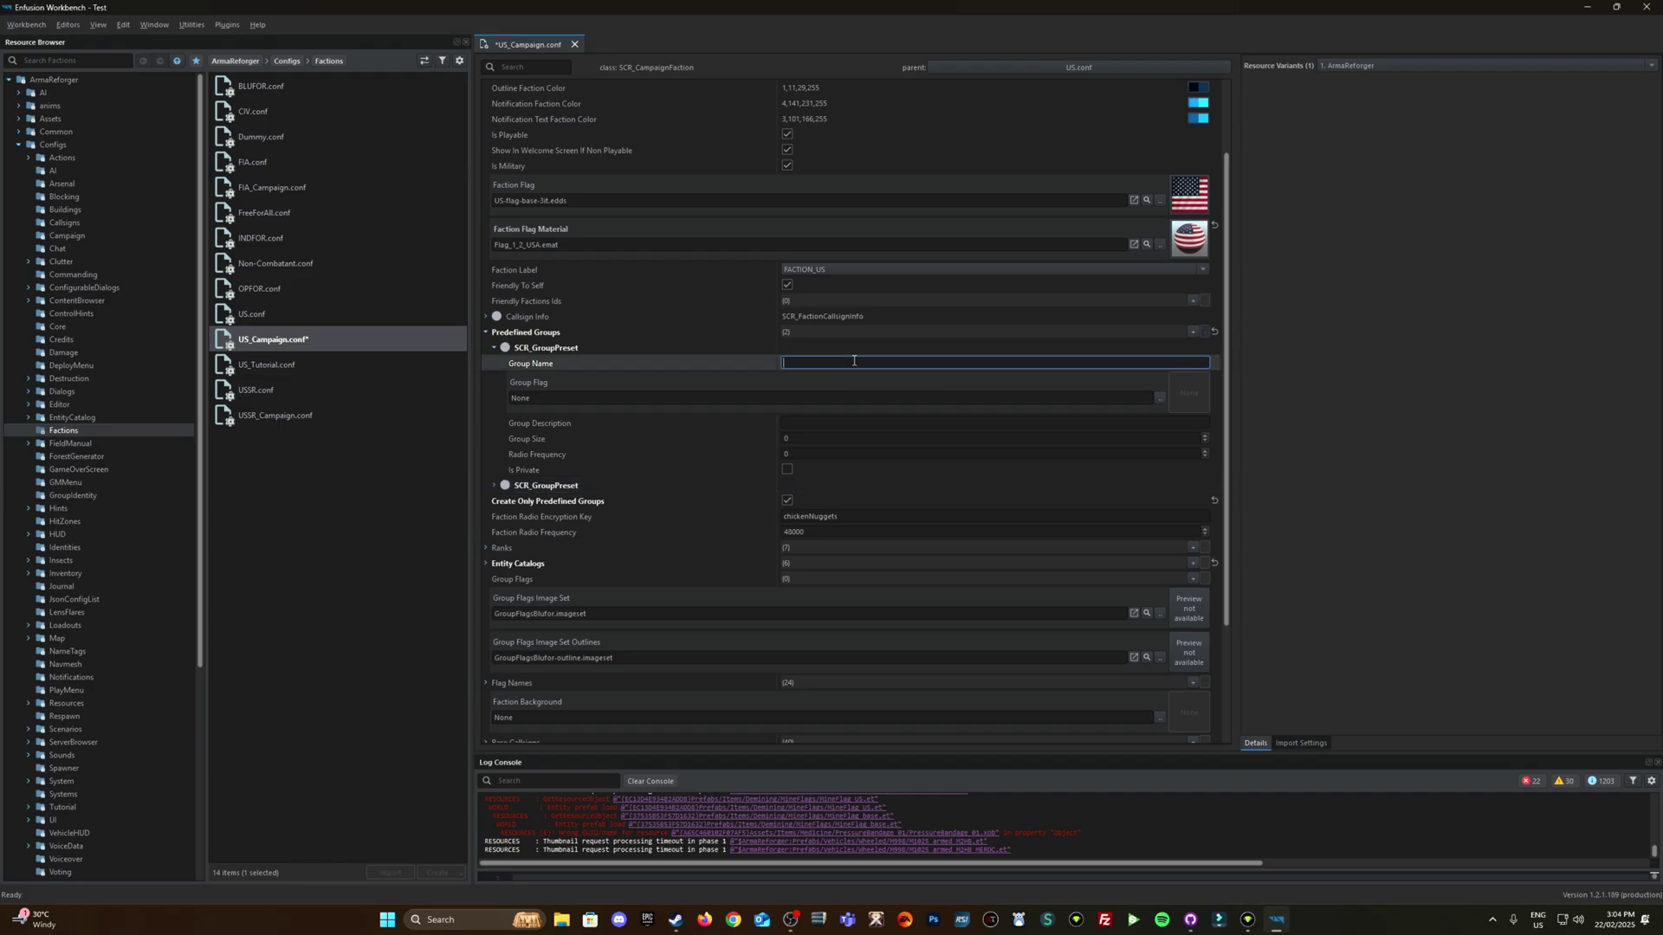
type("Alpha")
left_click(810, 423)
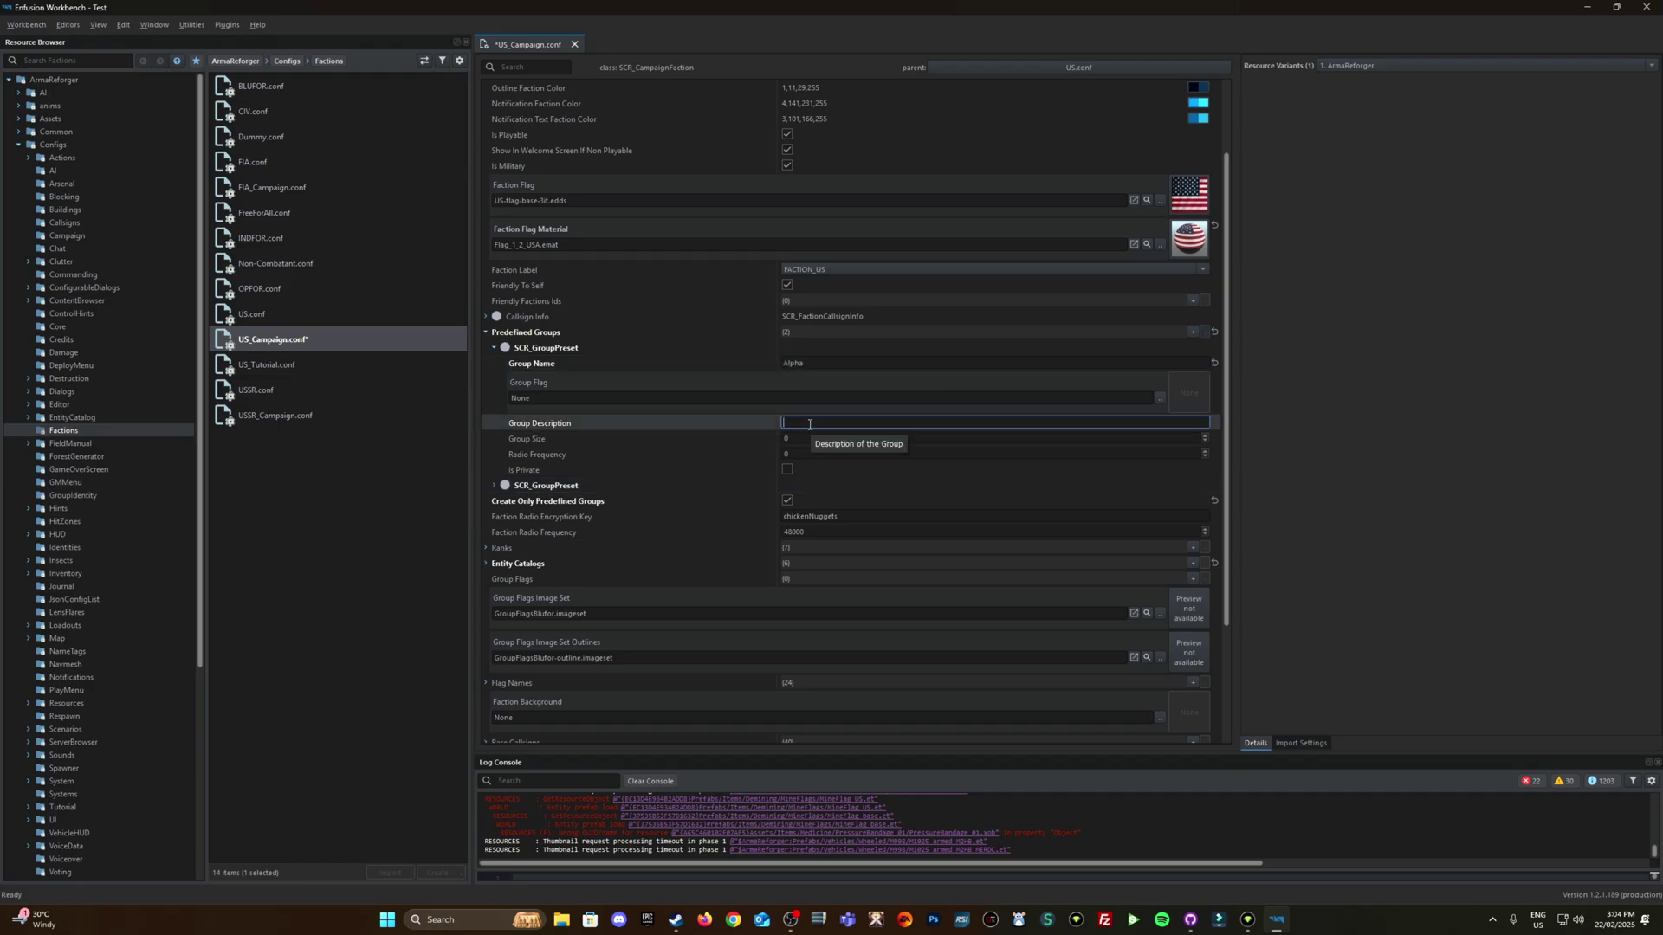
type("Us")
type("S ")
type("Alph")
type("a Squad")
key("ctrl+a")
key("BackSpace")
key("ctrl+z")
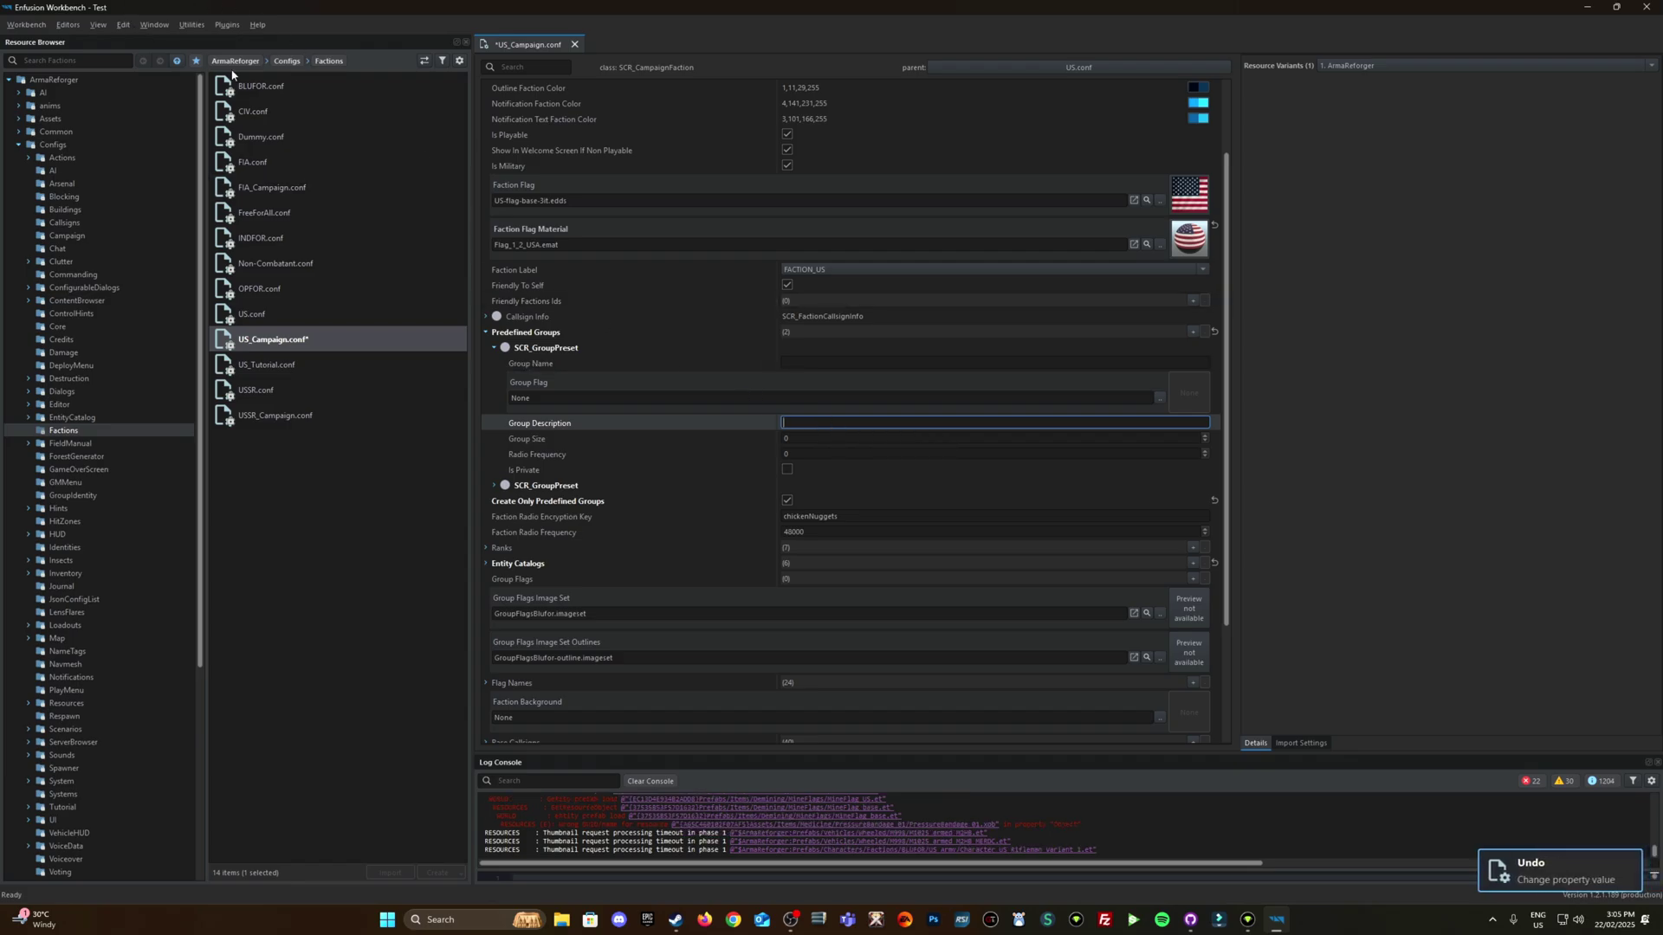
type("U")
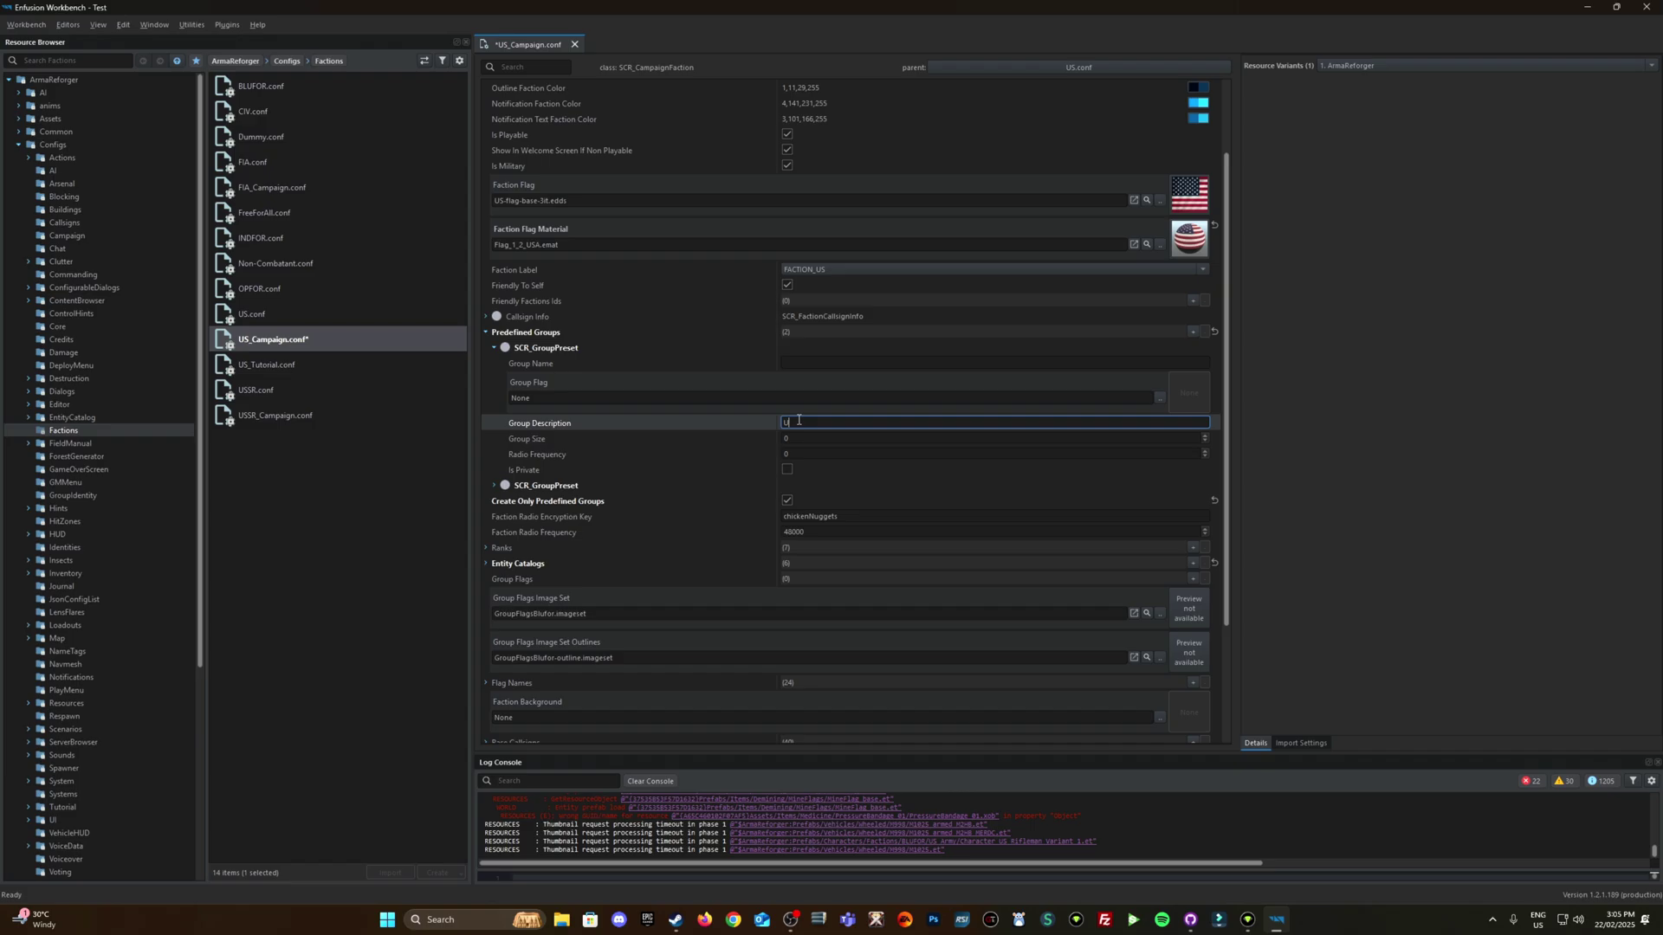
type("S Alph")
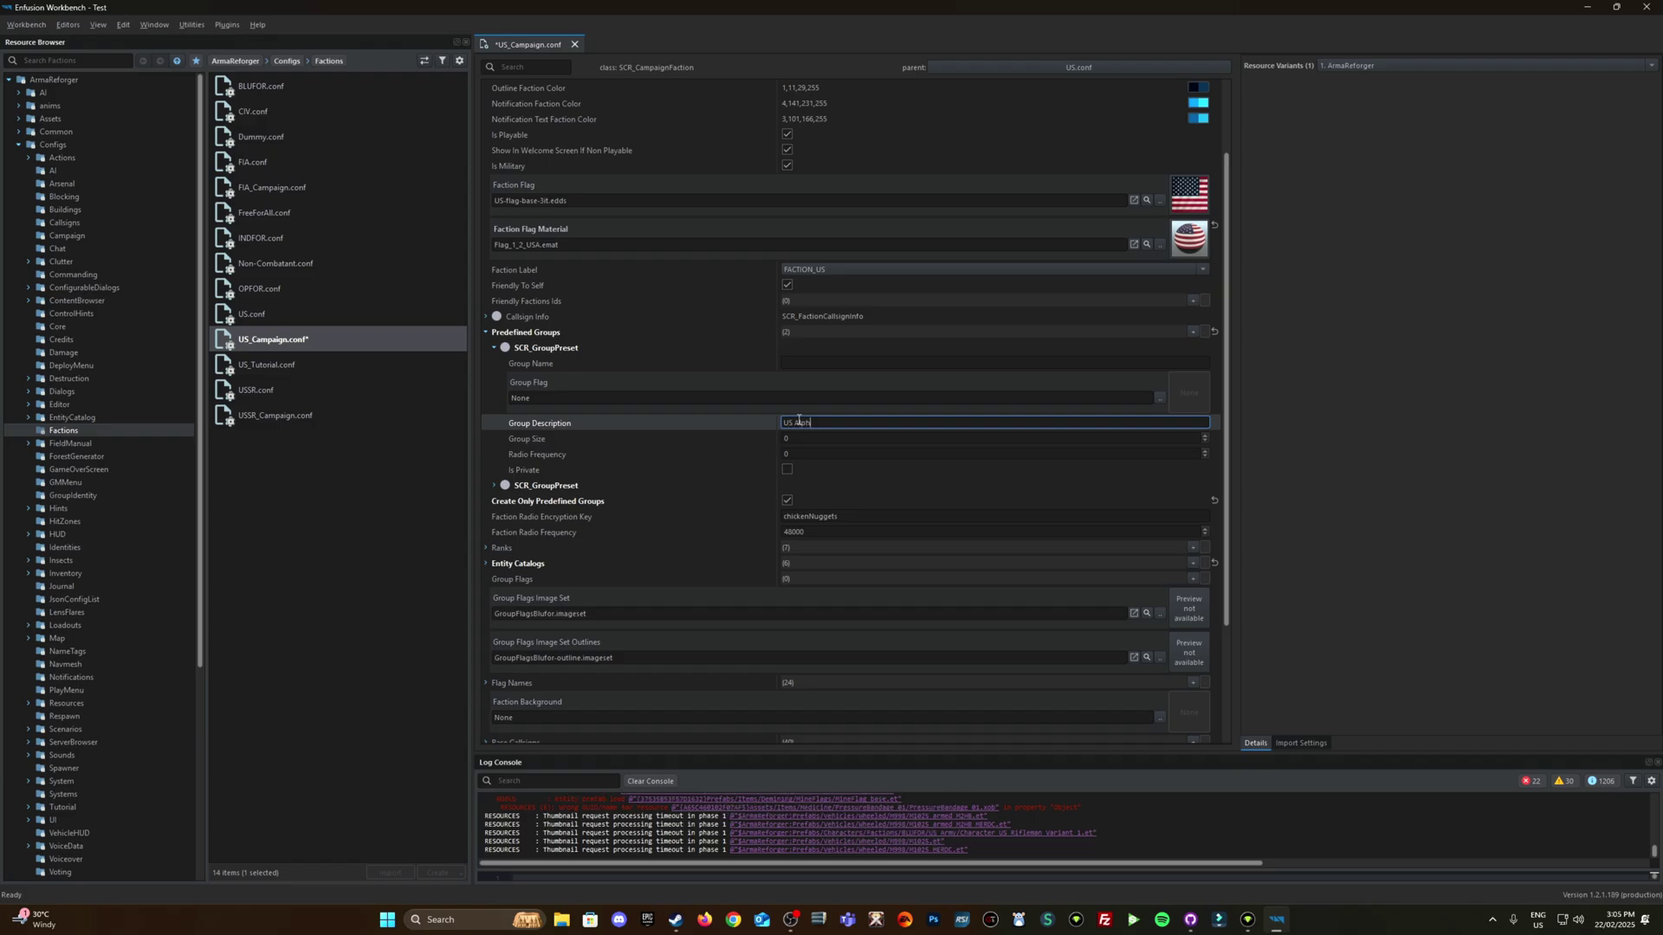
type("a Squad")
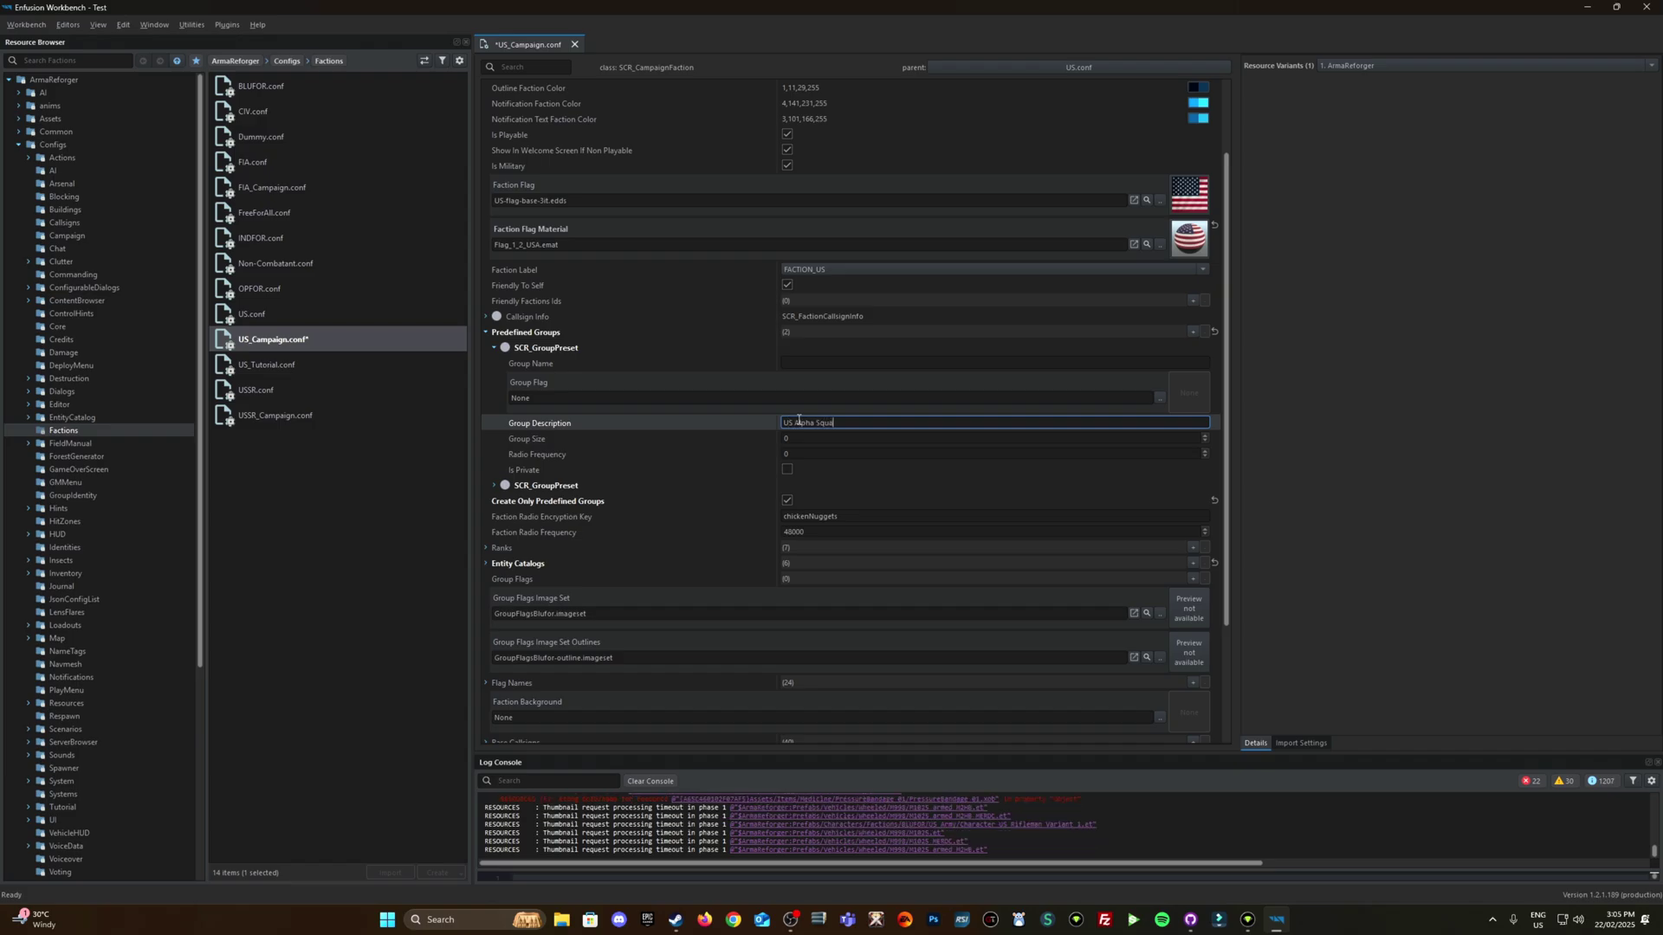
- Set the first preset's group size to 10 and radio frequency to 32000
left_click(816, 363)
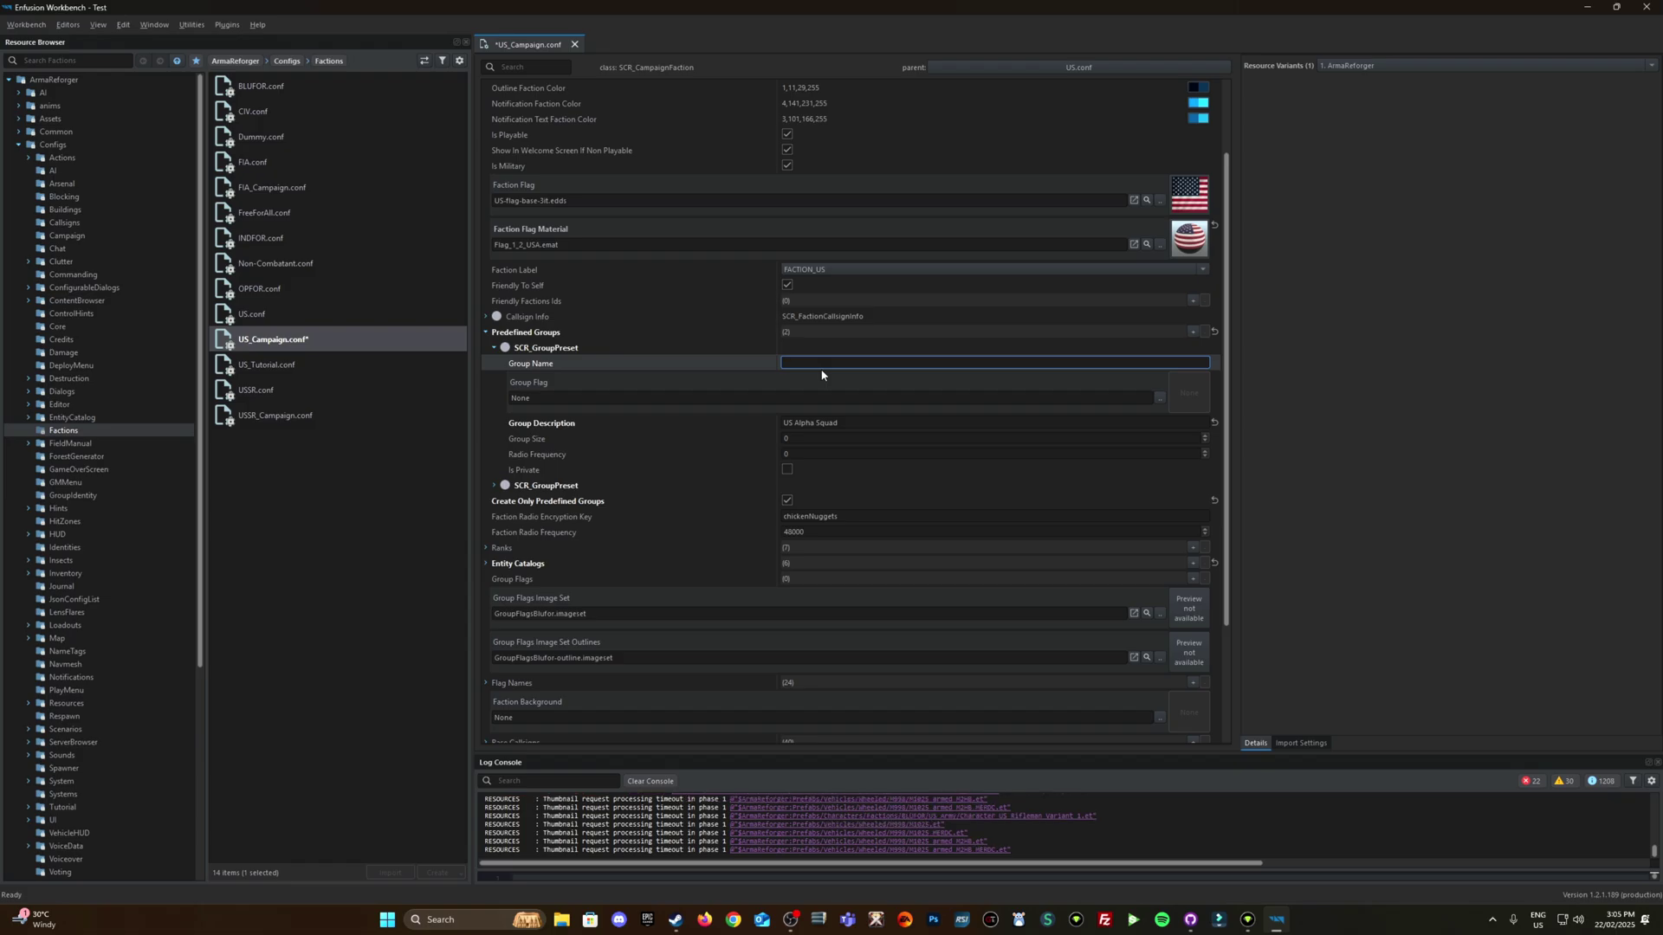
type("Alpha")
left_click(758, 439)
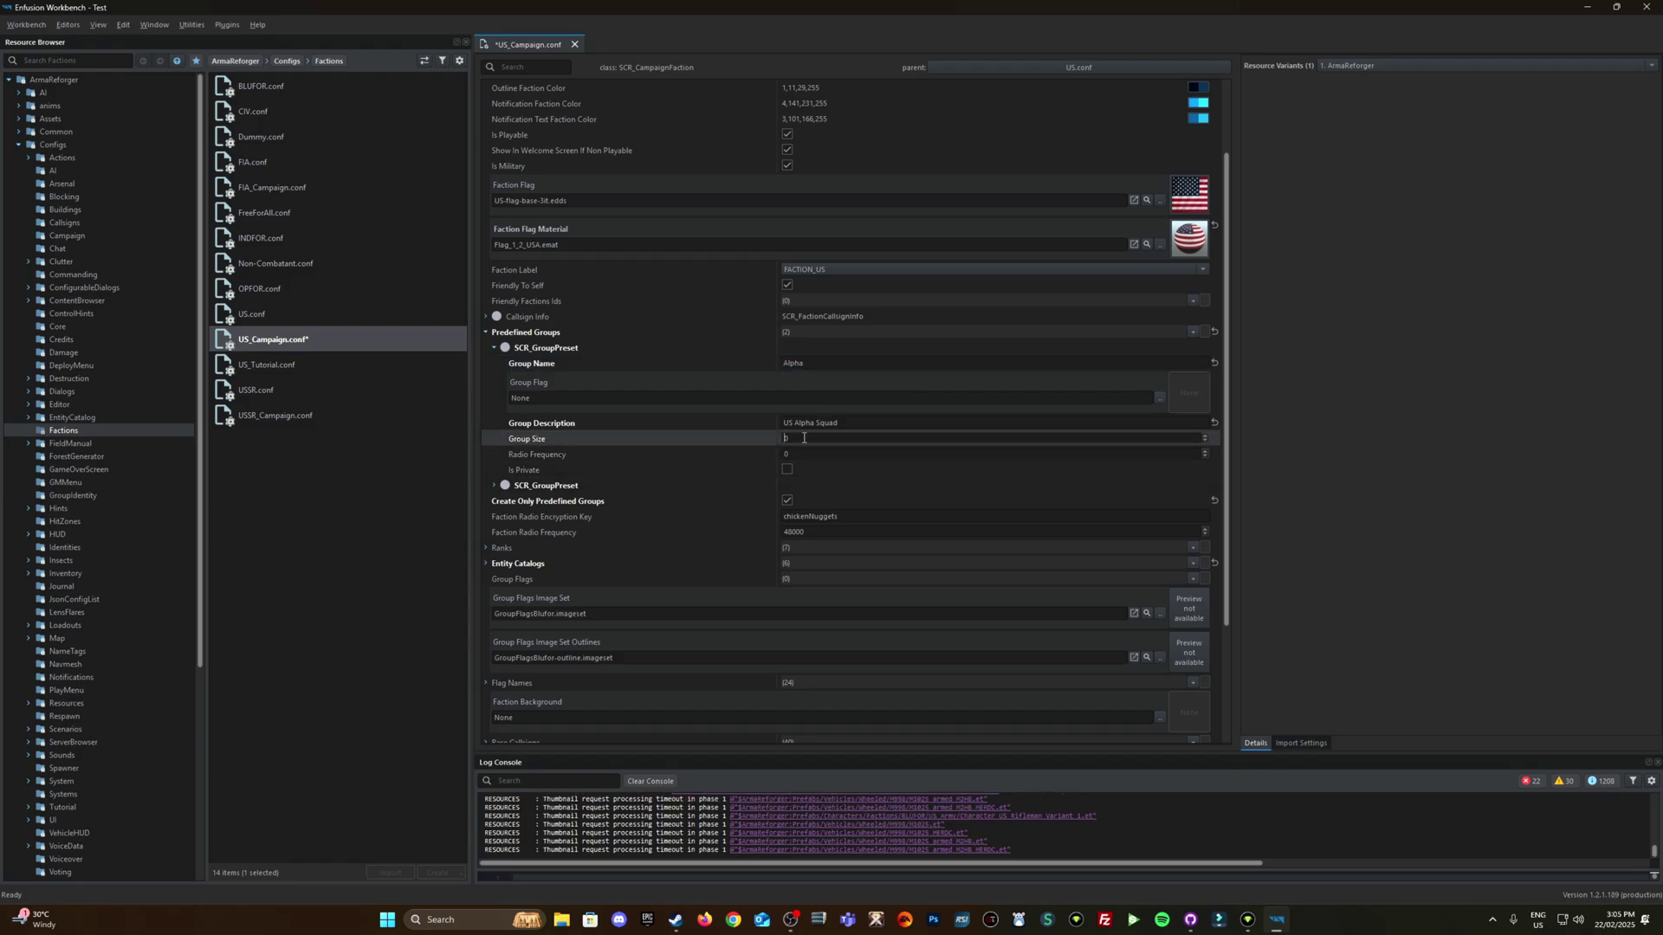
type("10")
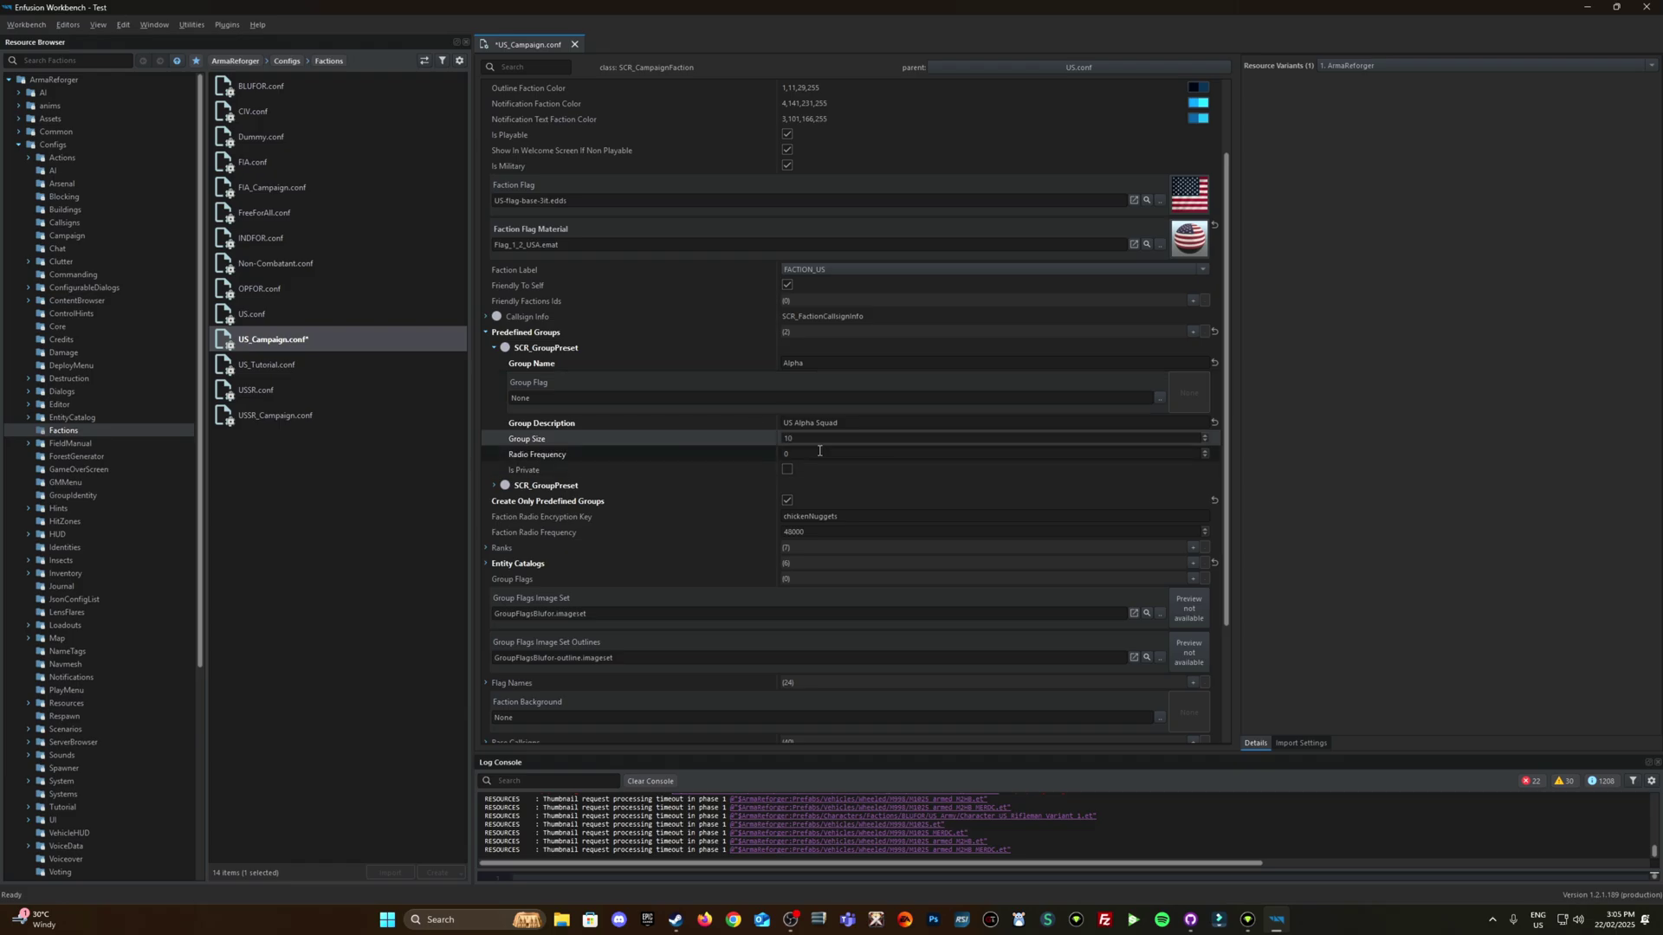
left_click(733, 451)
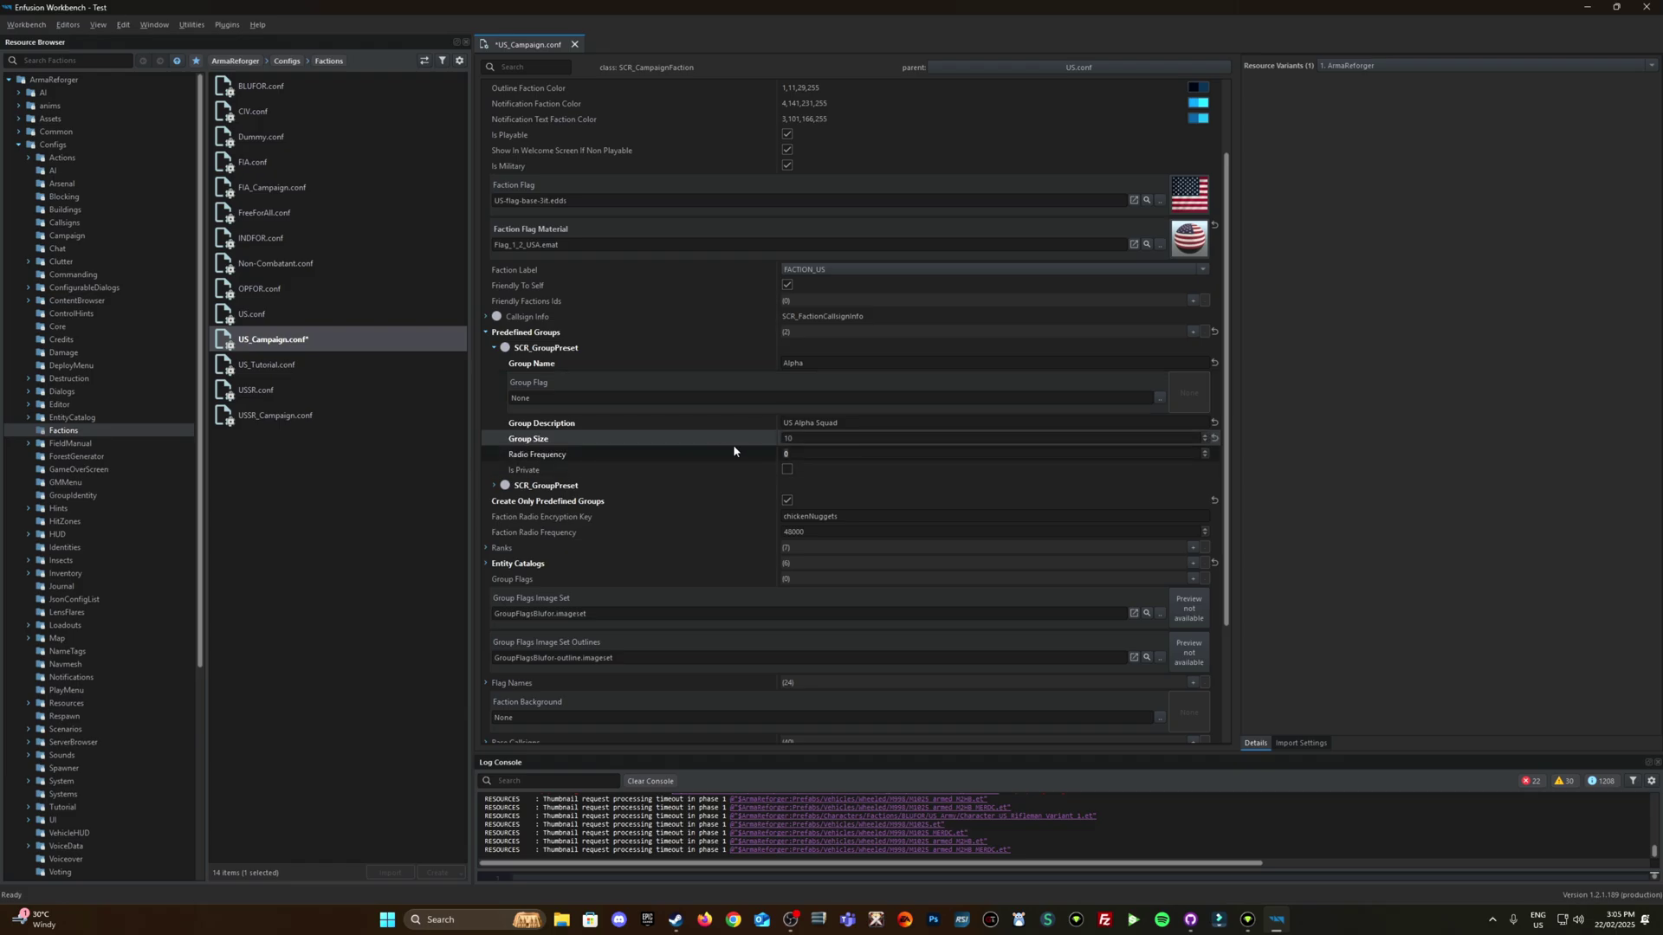
left_click(812, 453)
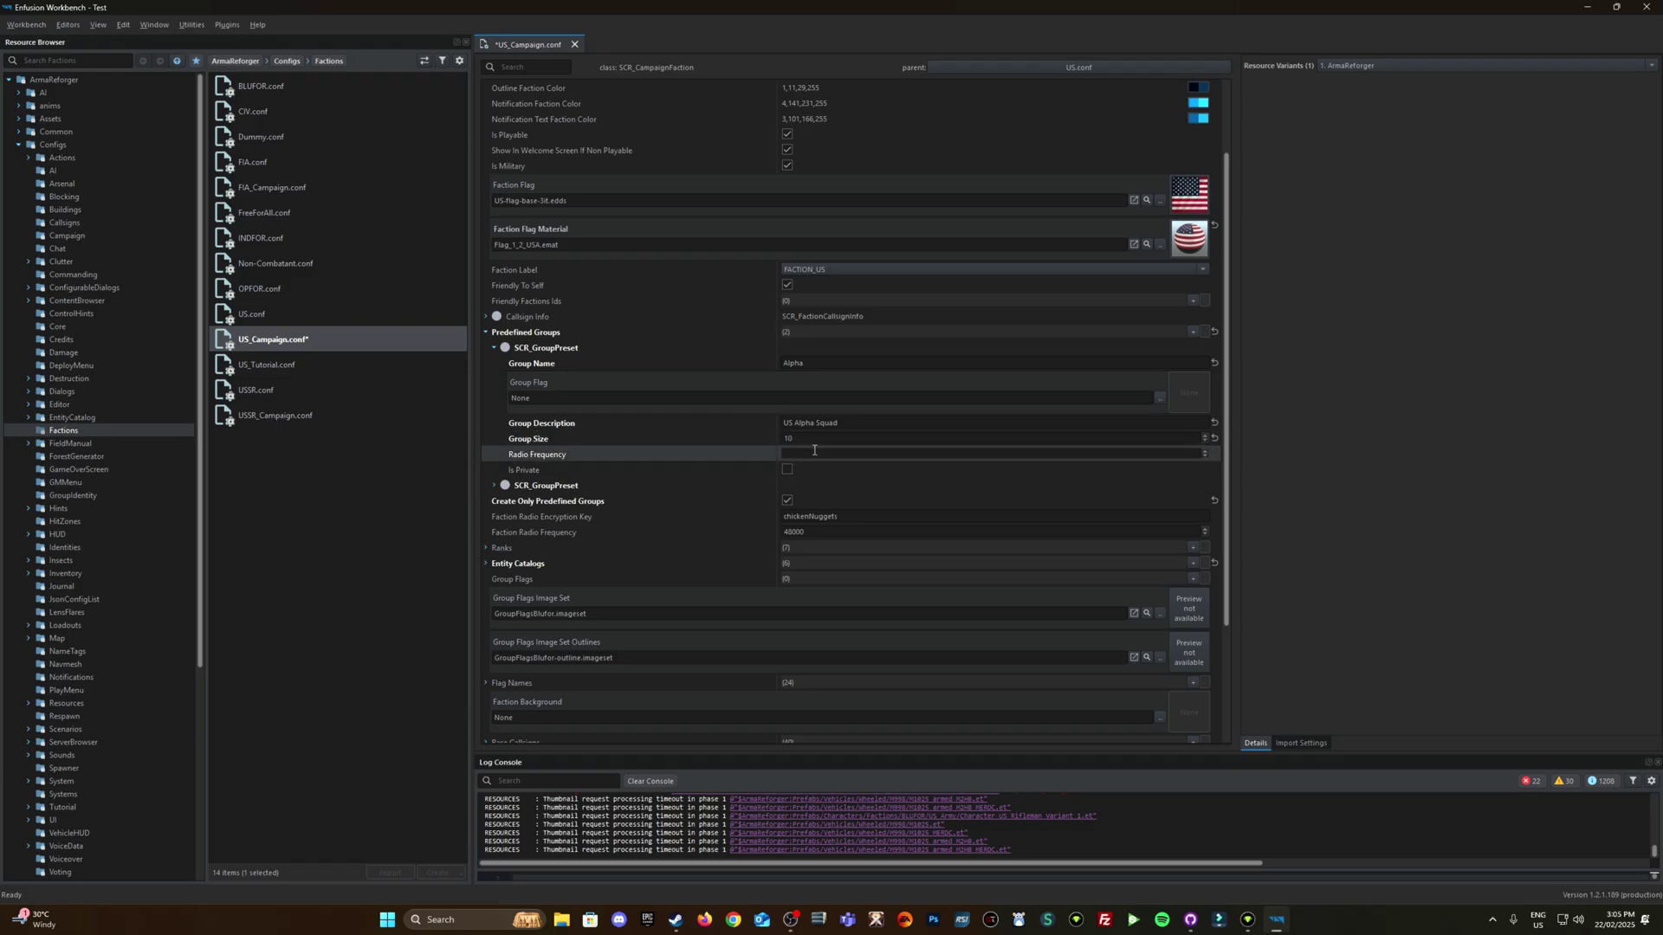
type("32000")
key("Return")
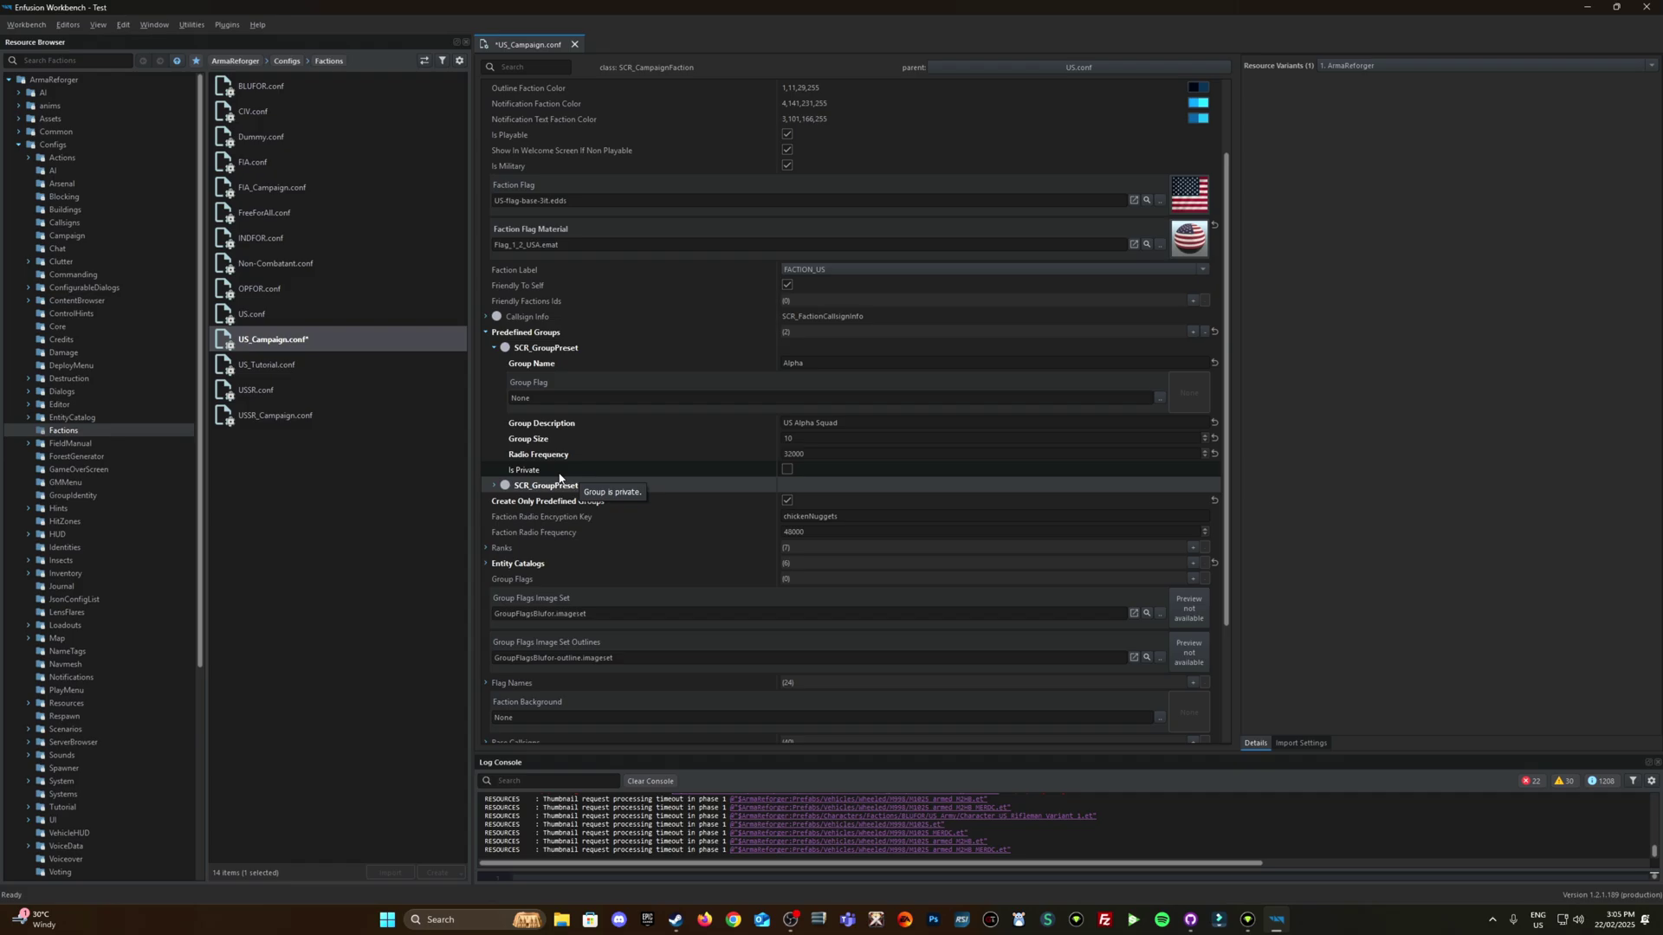
left_click(494, 486)
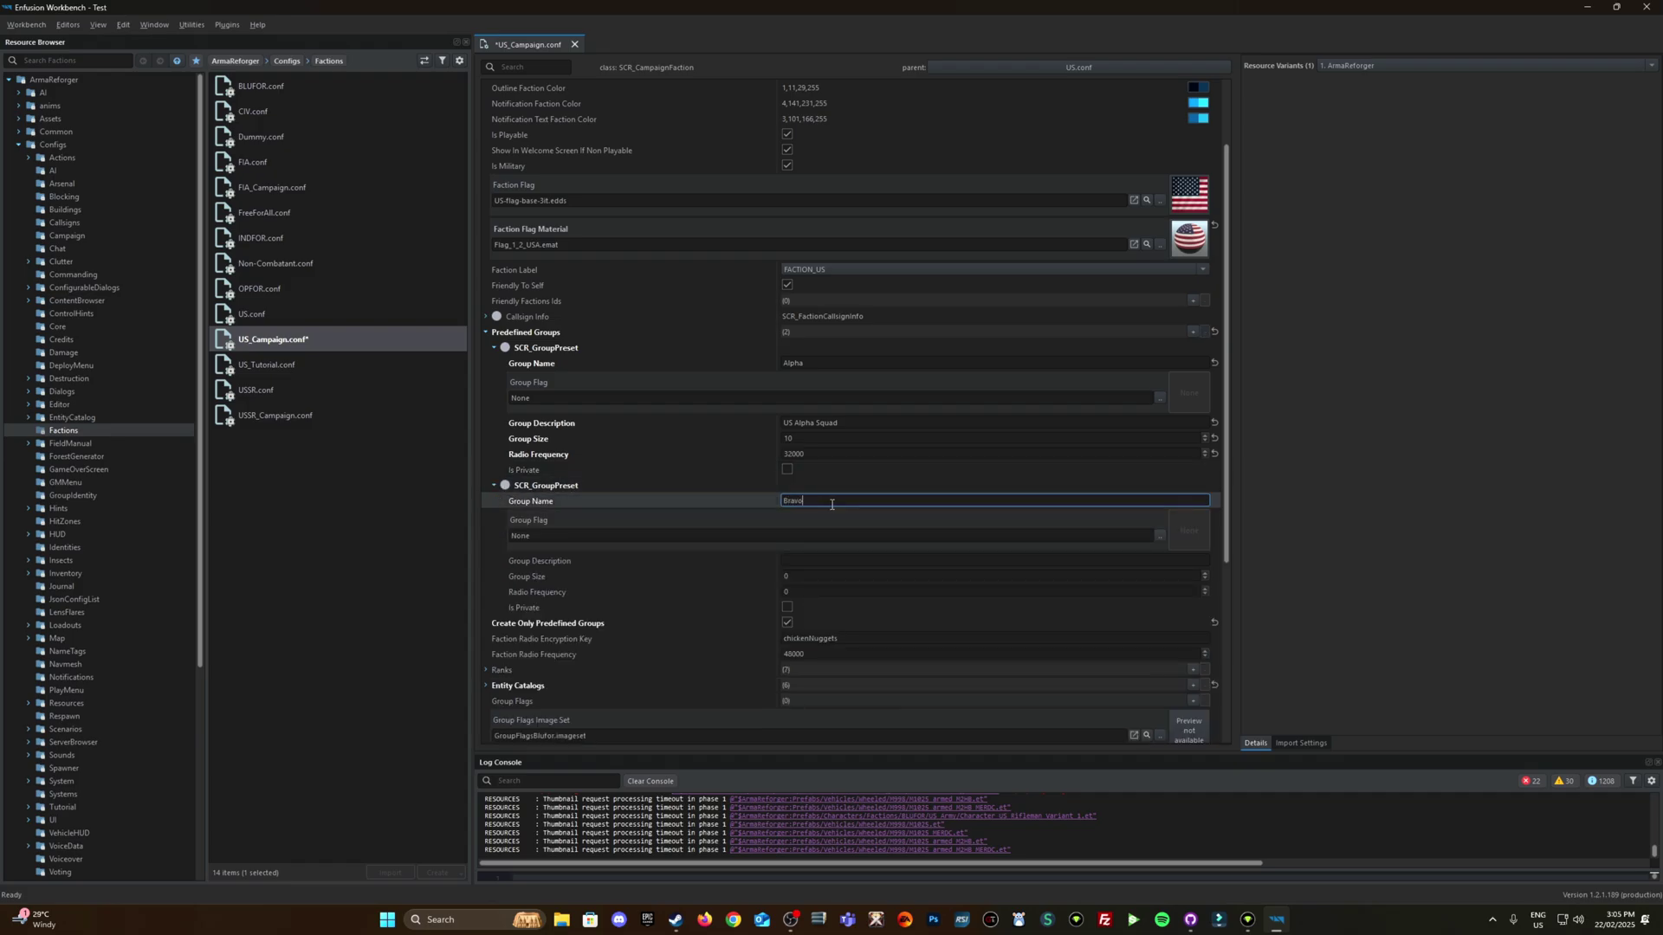
- Give Bravo the description 'US Bravo Squad', size 8, frequency 31000, leaving Is Private off
left_click(824, 565)
type("US Bravo")
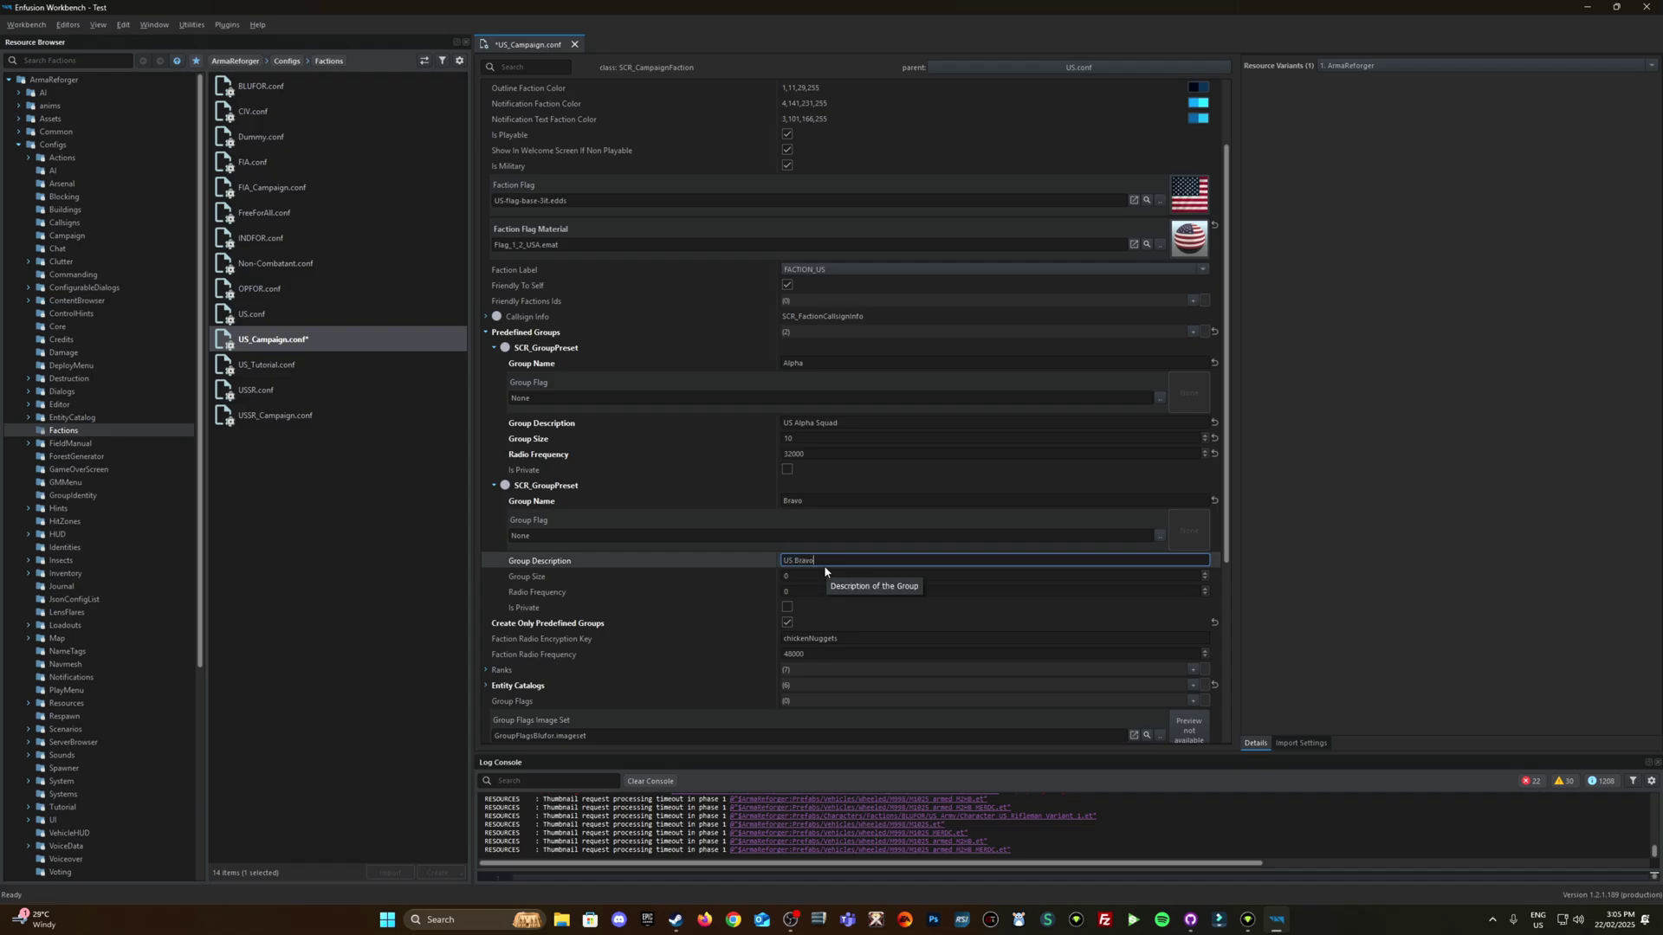
type(" Squad")
key("Return")
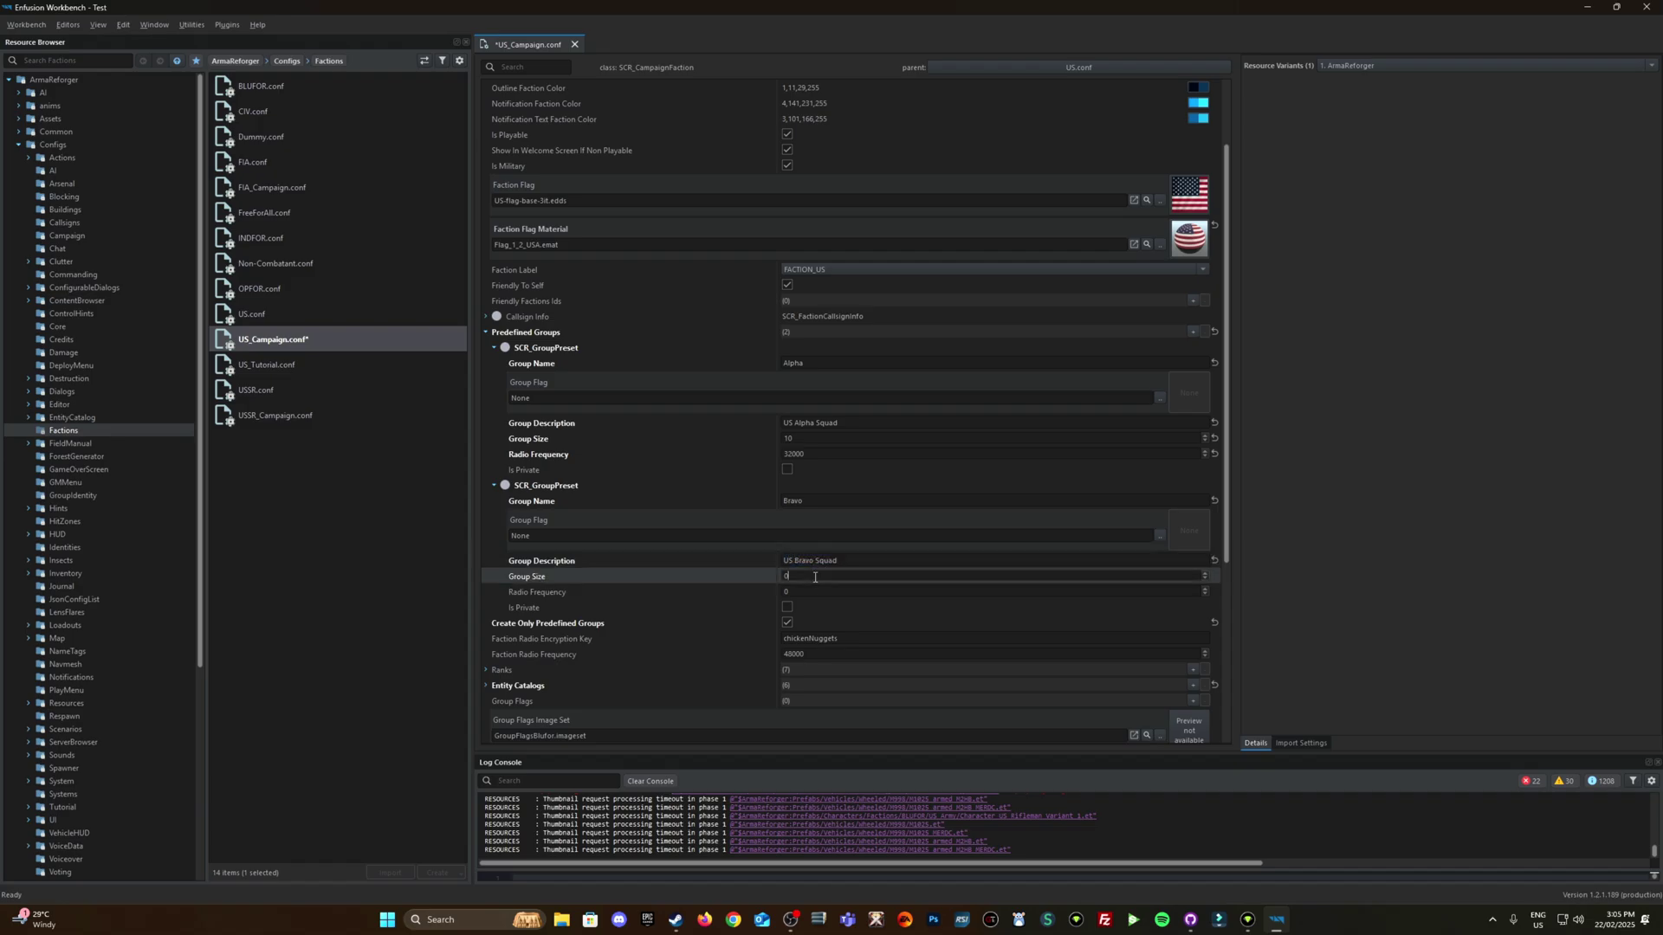
left_click(808, 581)
type("8")
key("Return")
left_click(804, 590)
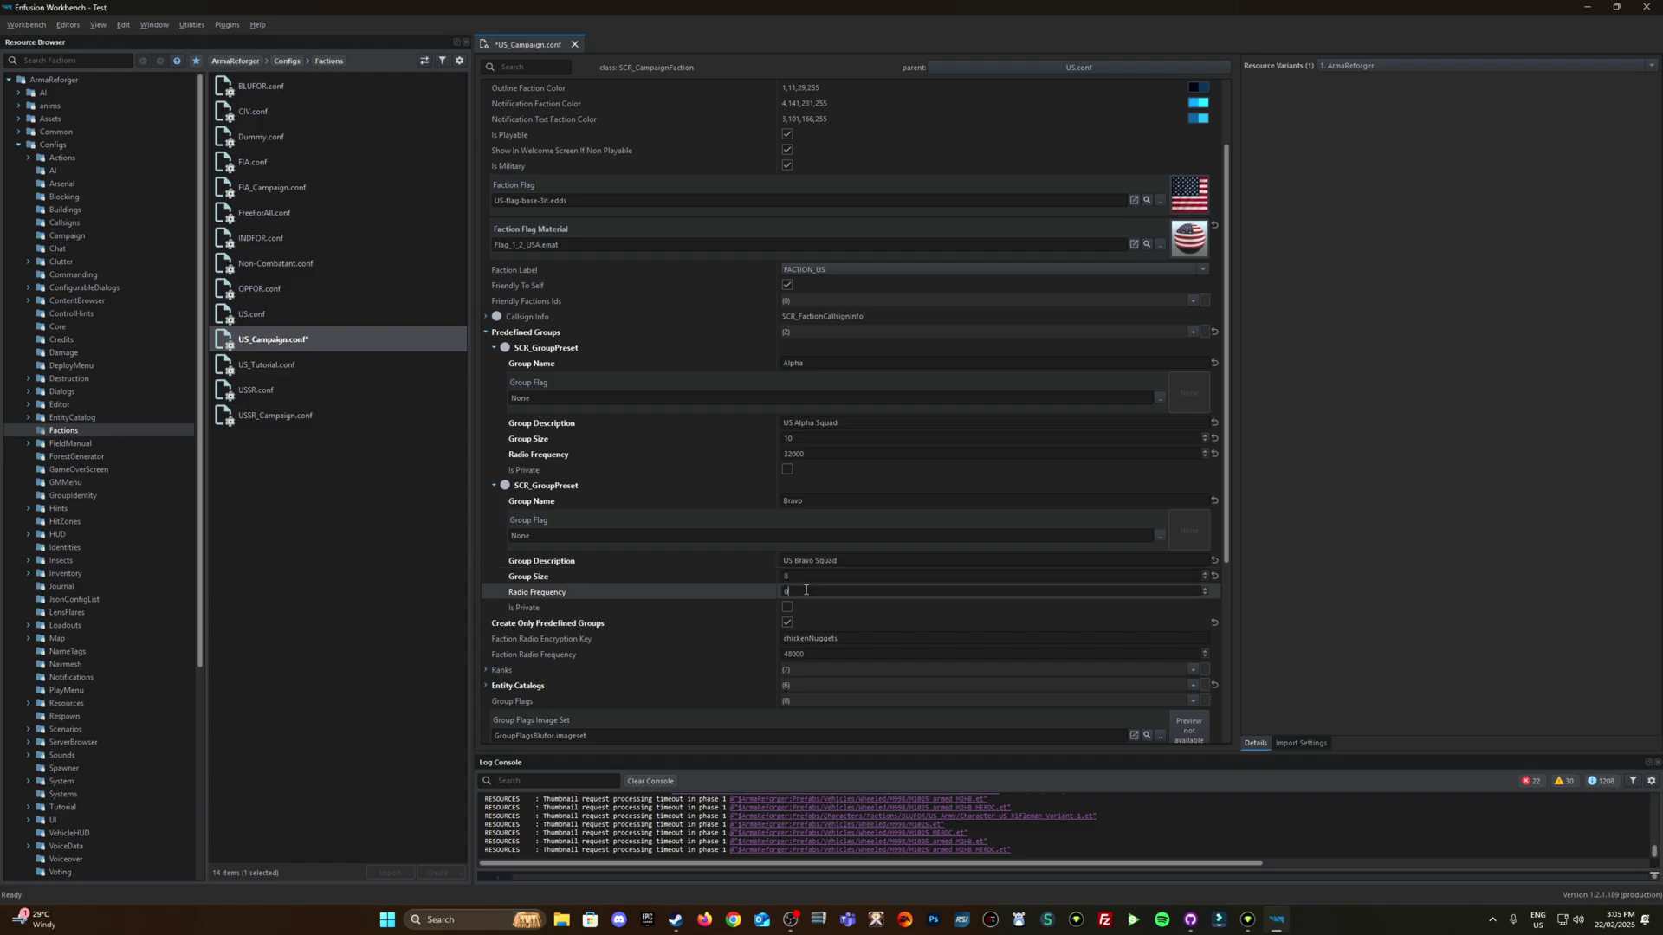
type("31000")
key("Return")
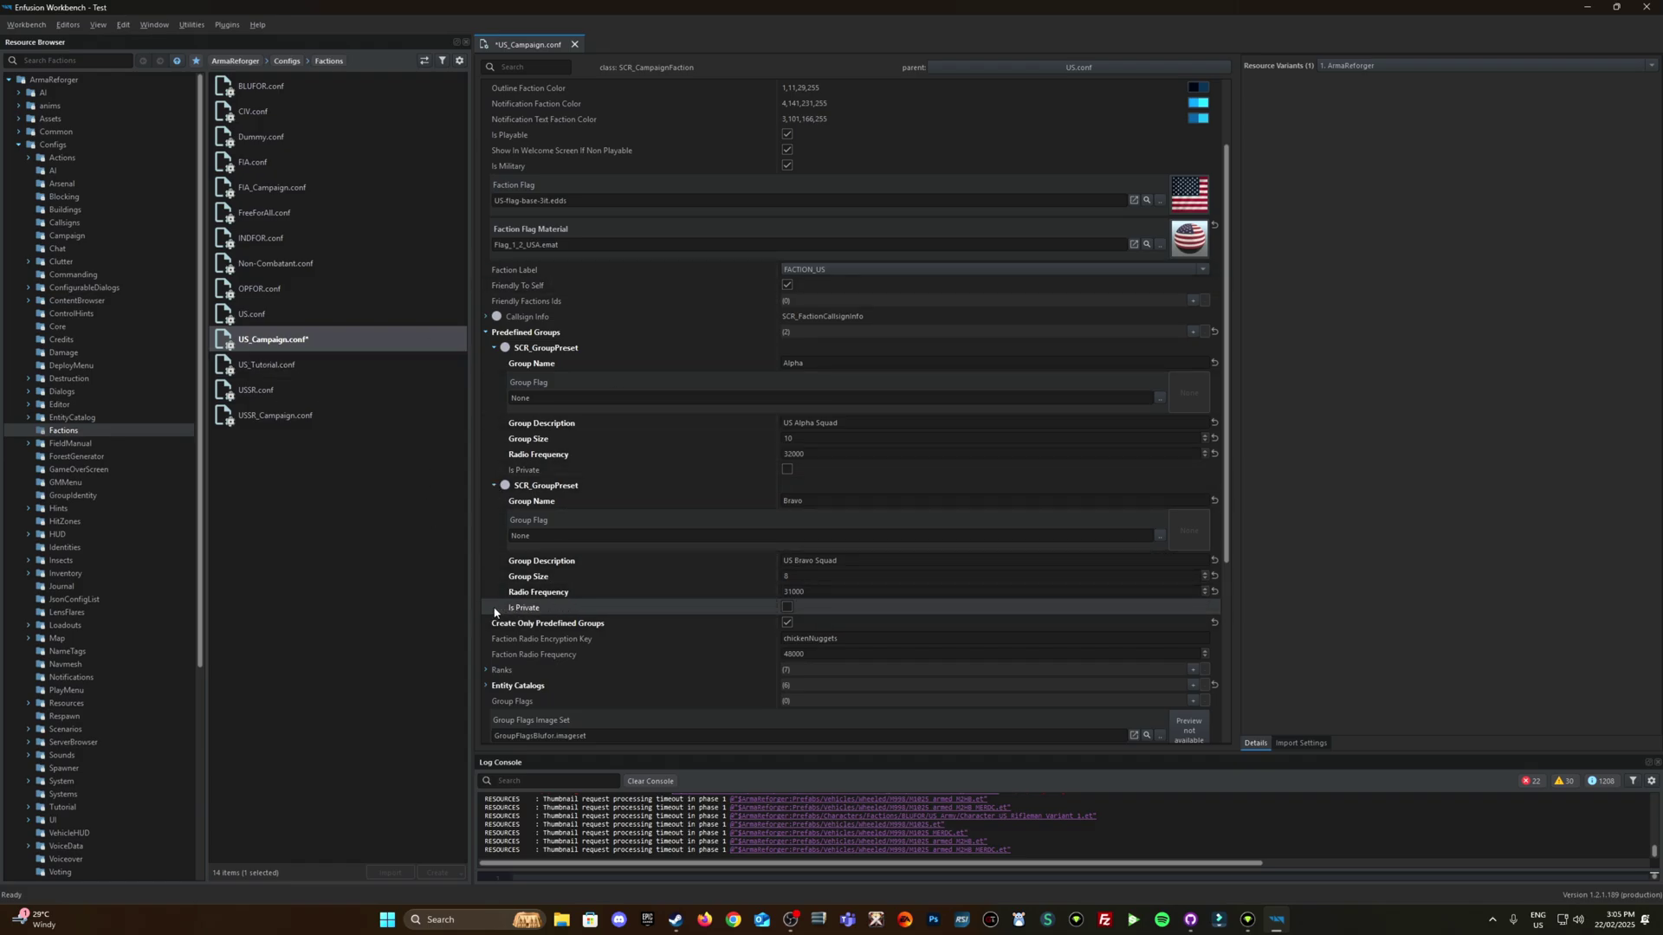
left_click(787, 607)
left_click(787, 607)
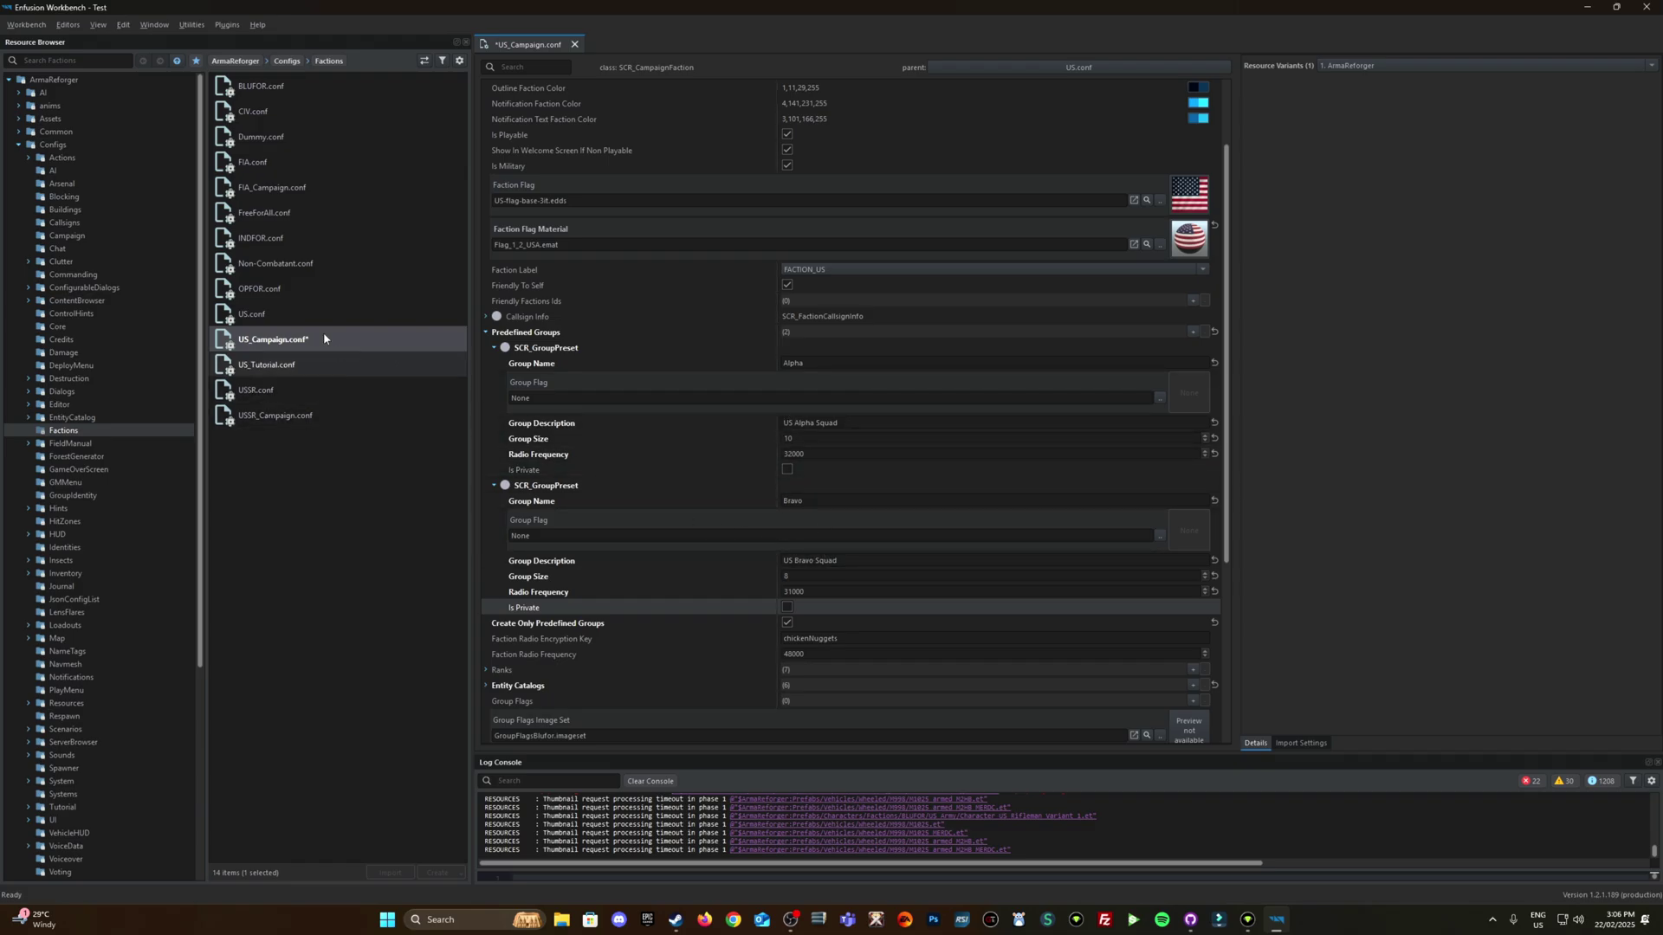
- Preview the Bravo.jpg squad badge from the Test addon's Images folder
left_click(9, 79)
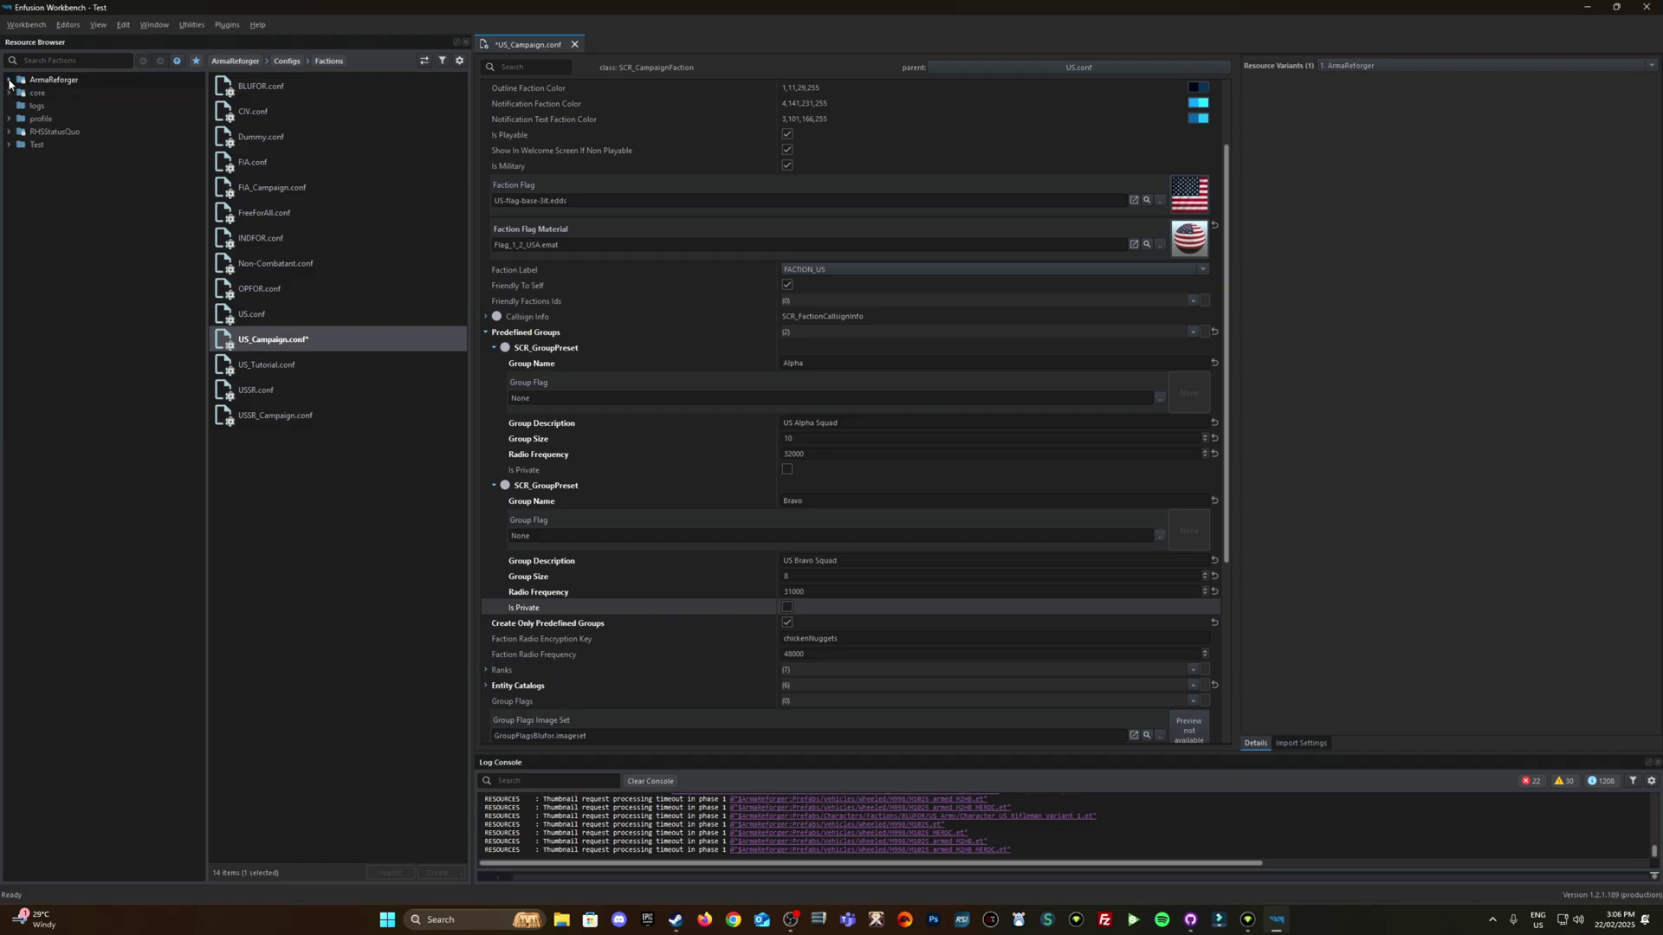
left_click(8, 145)
left_click(52, 184)
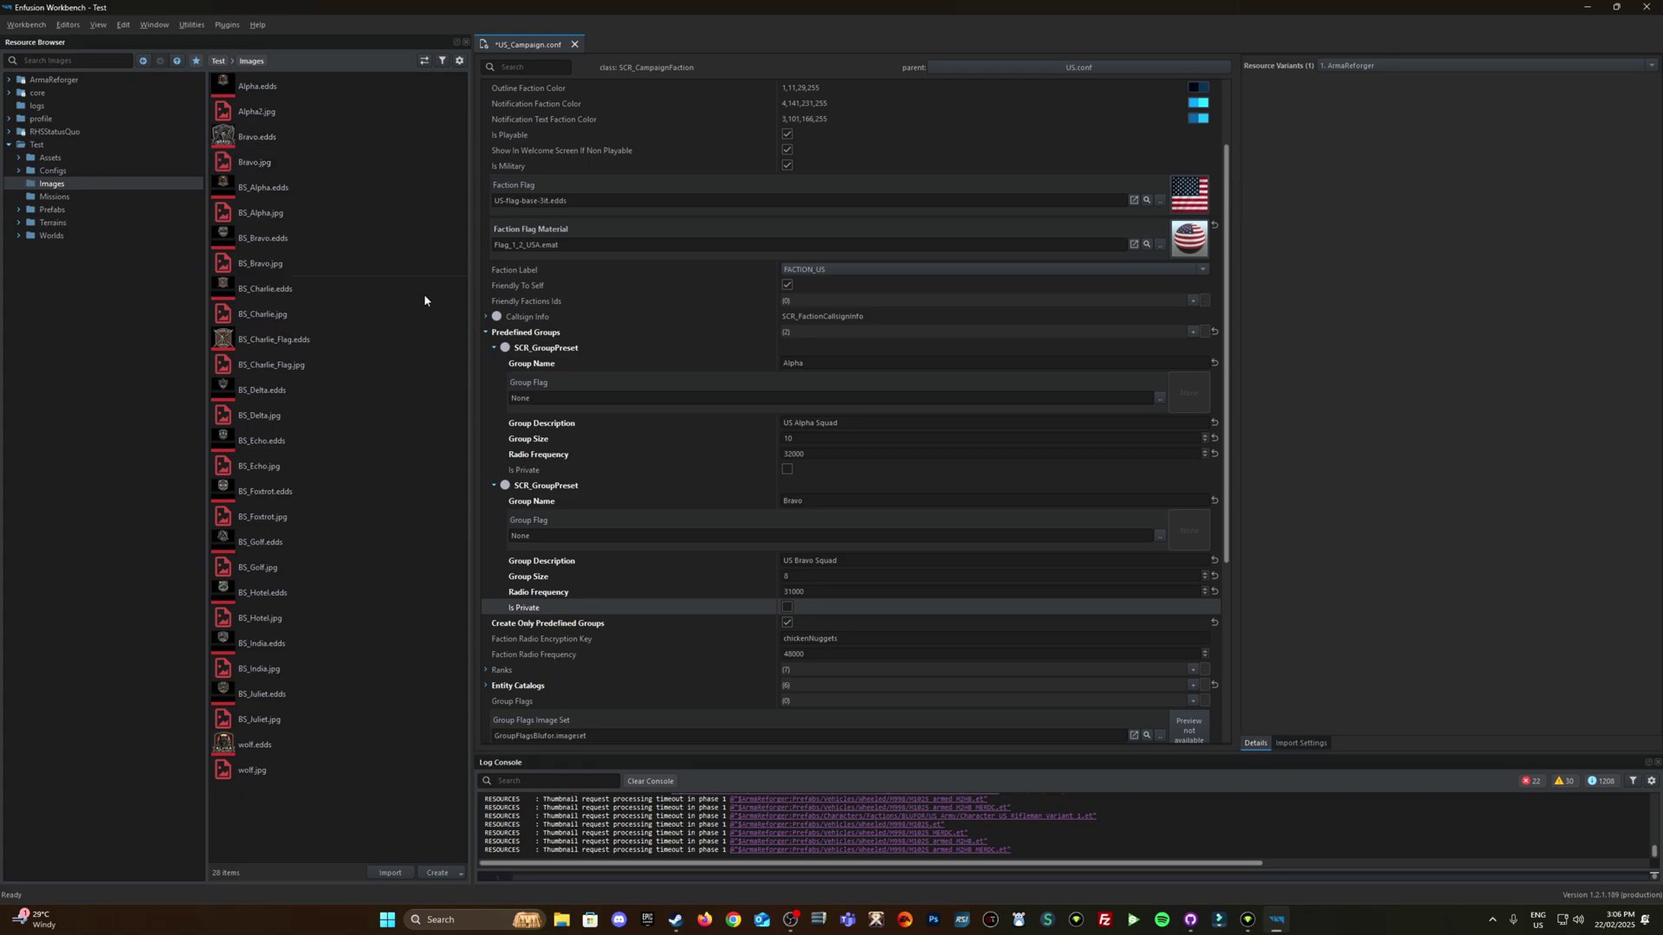
double_click(252, 164)
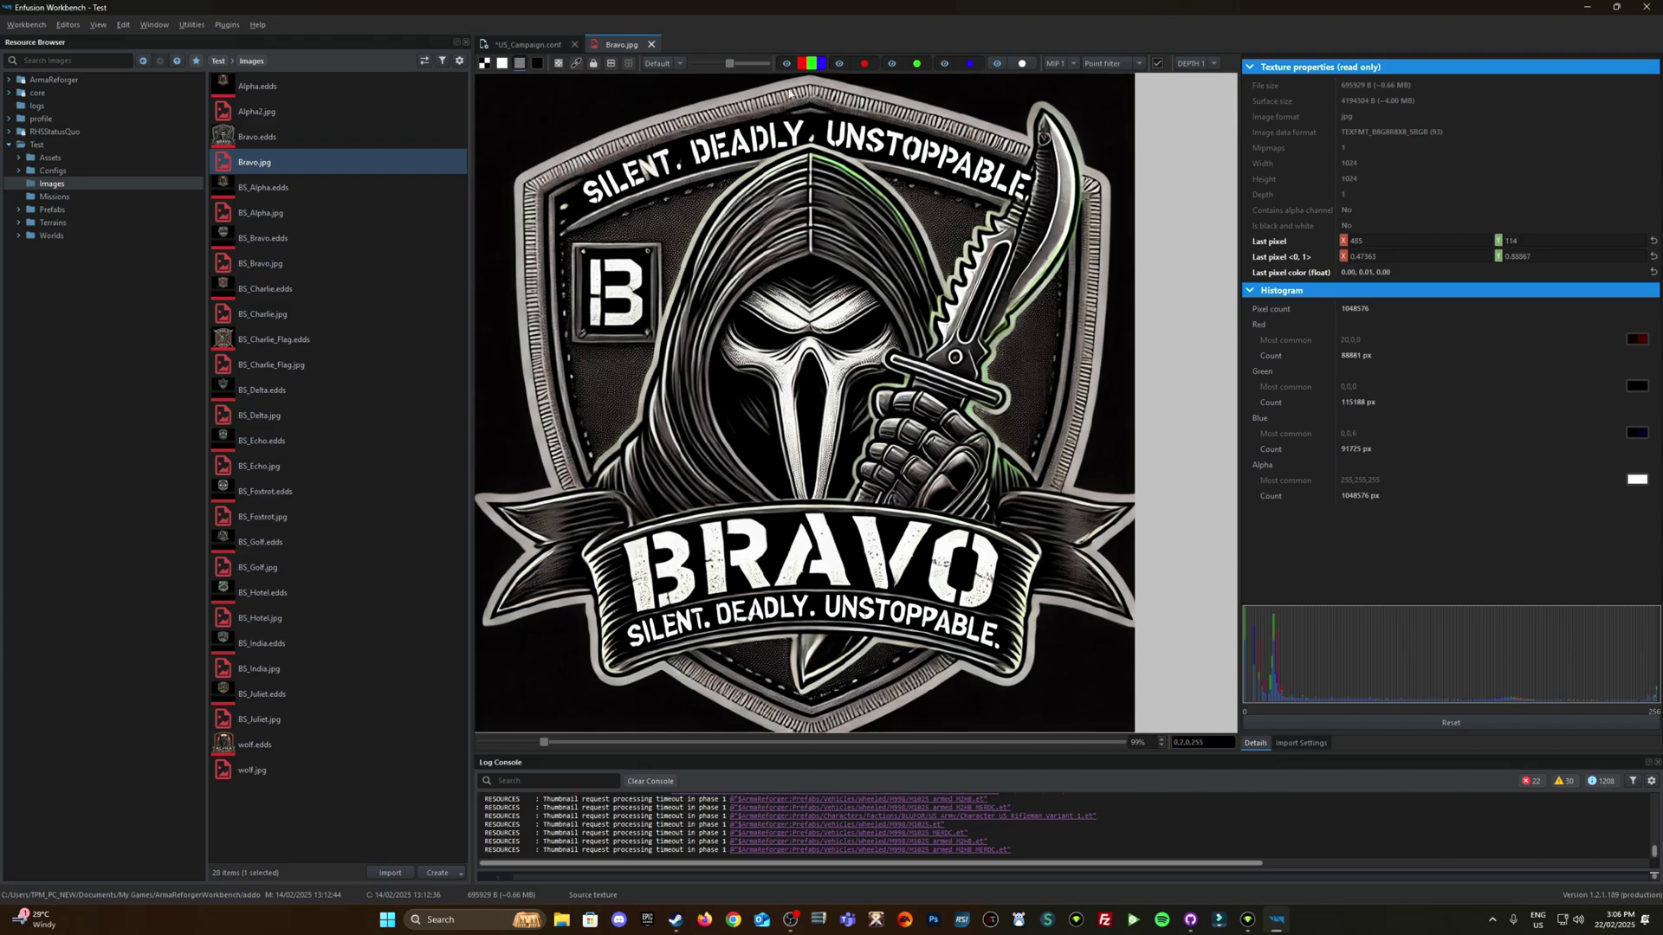
left_click(652, 44)
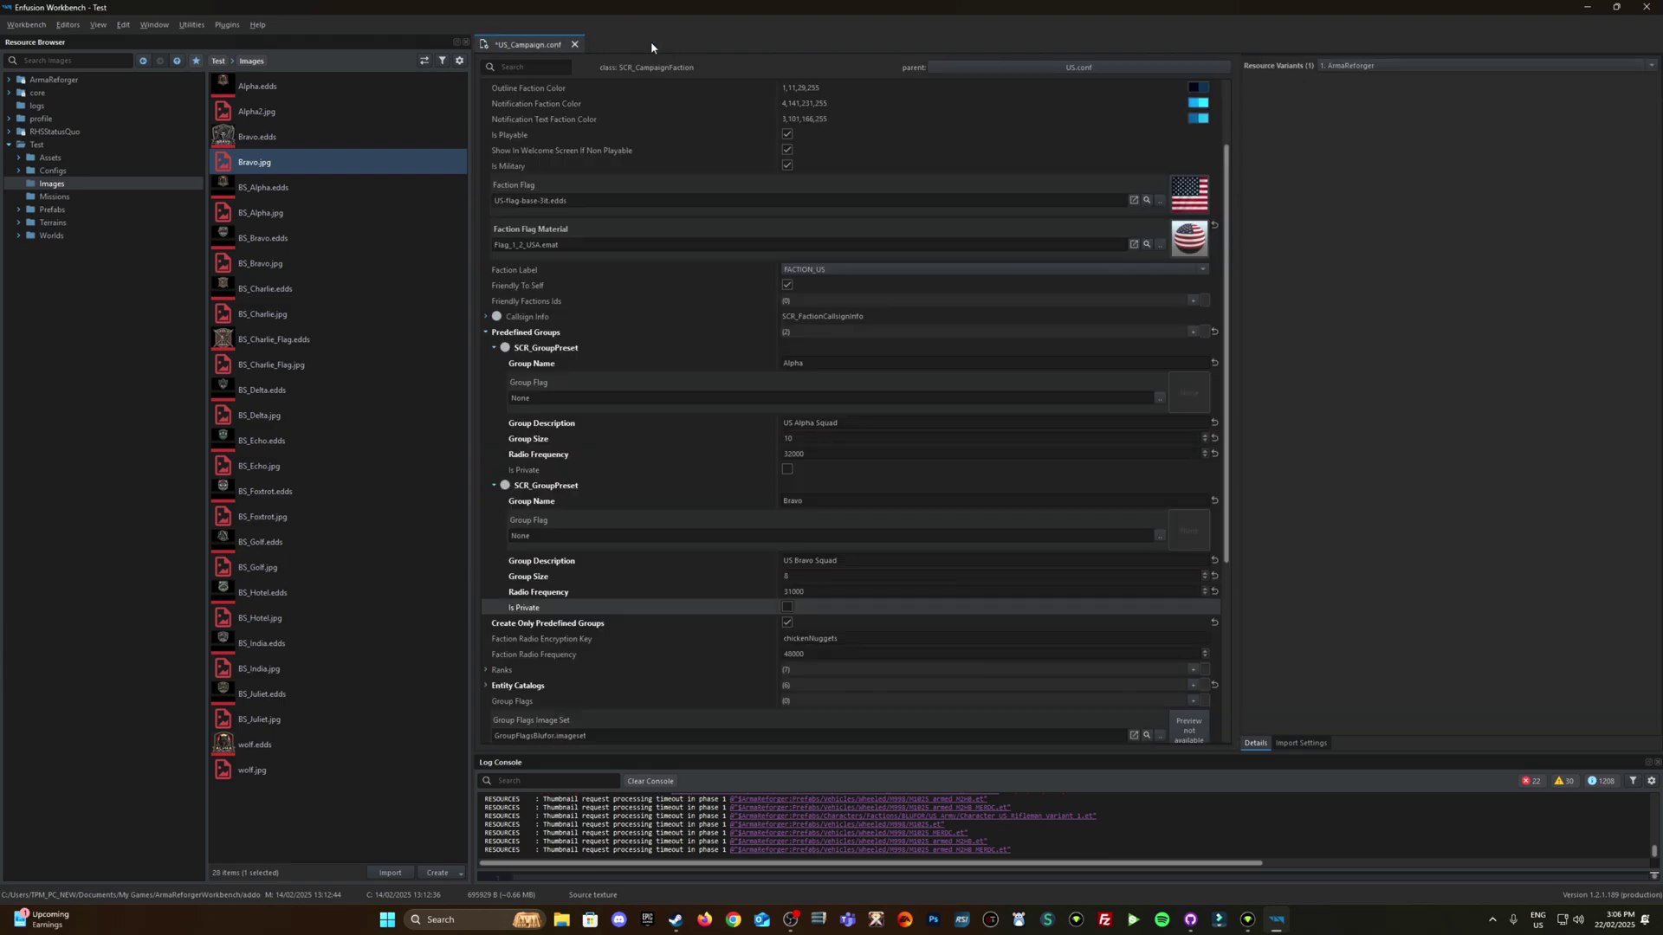
double_click(255, 161)
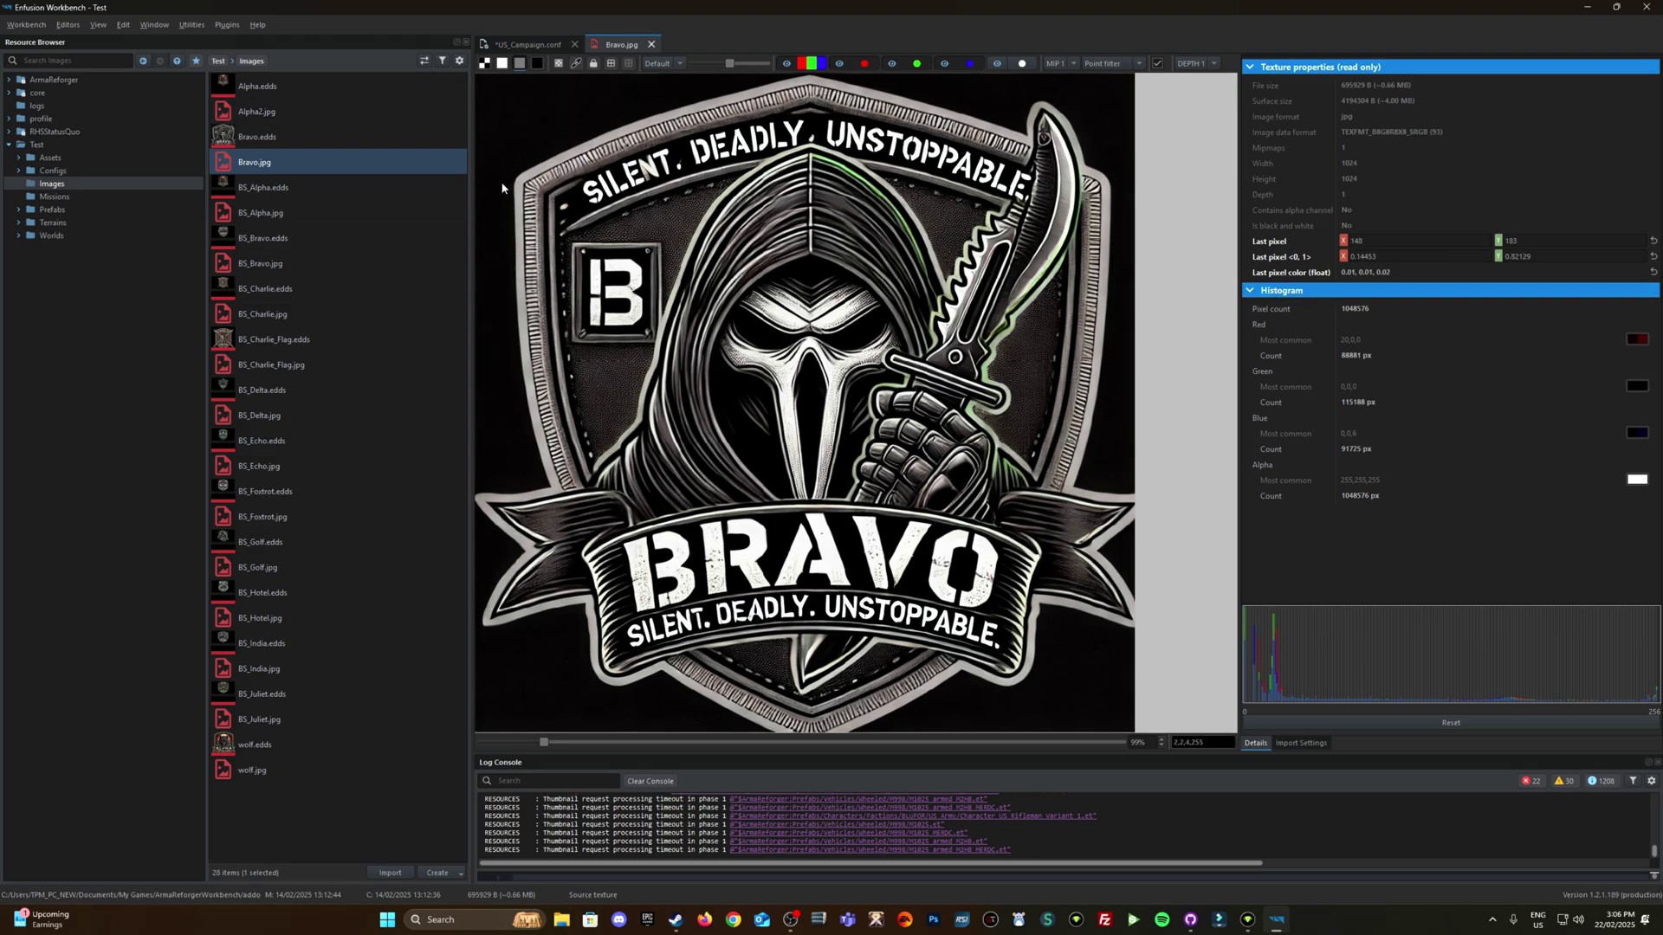
- Assign Bravo.edds as Bravo's group flag and wolf.edds as Alpha's, then save the config
left_click(651, 44)
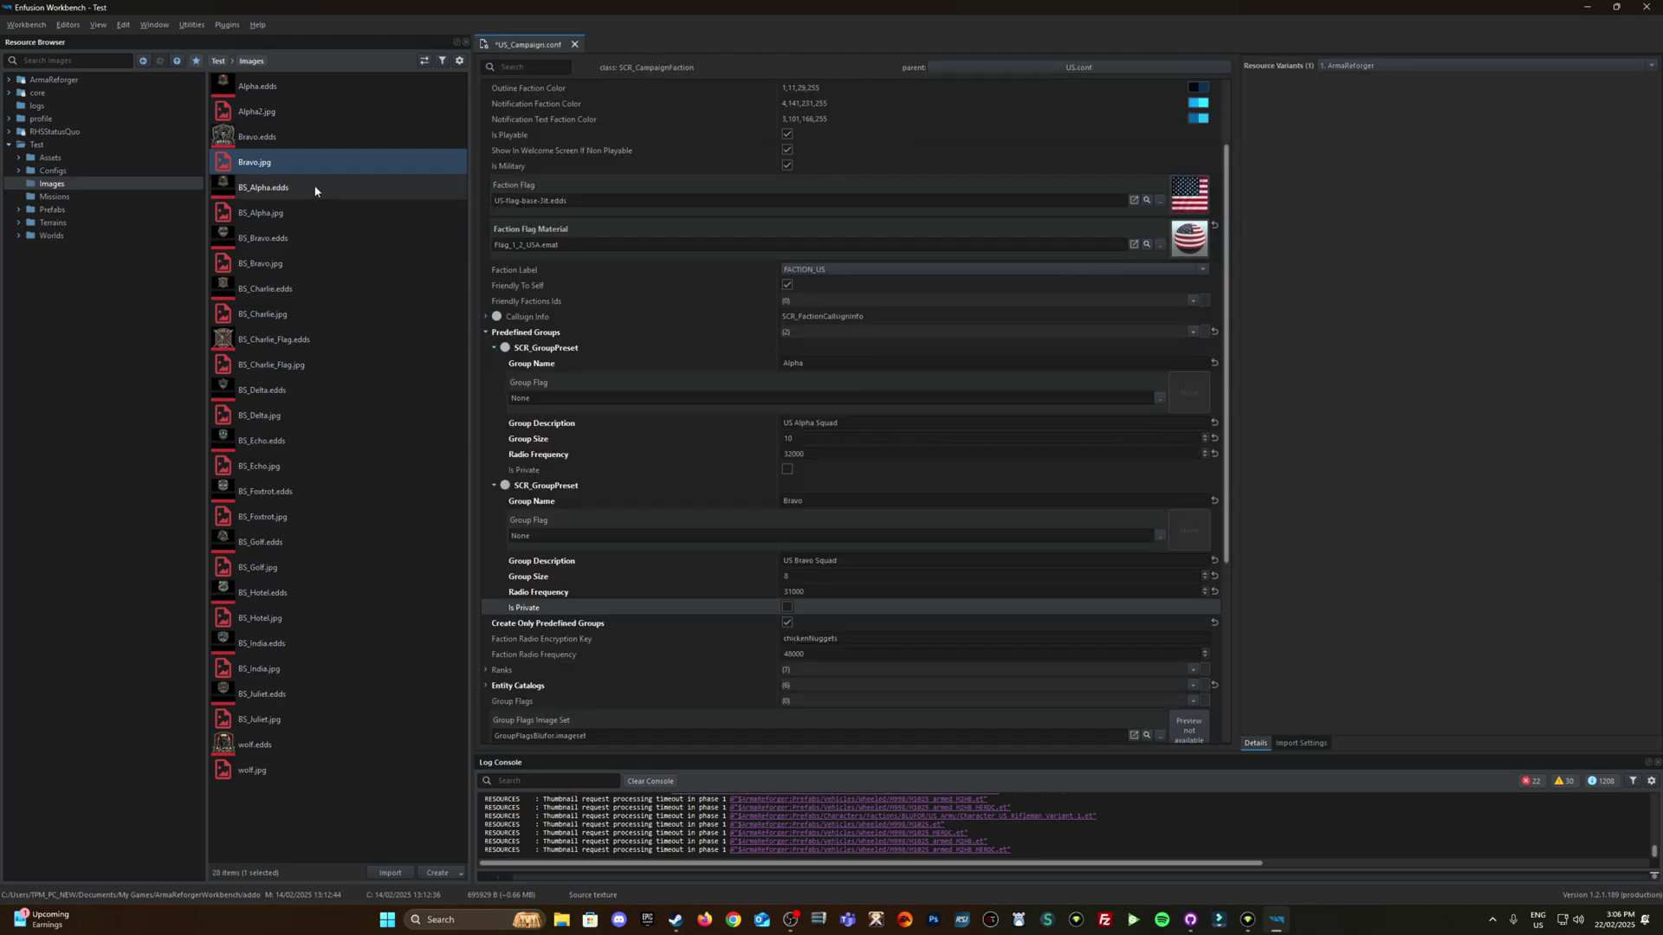
left_click(259, 141)
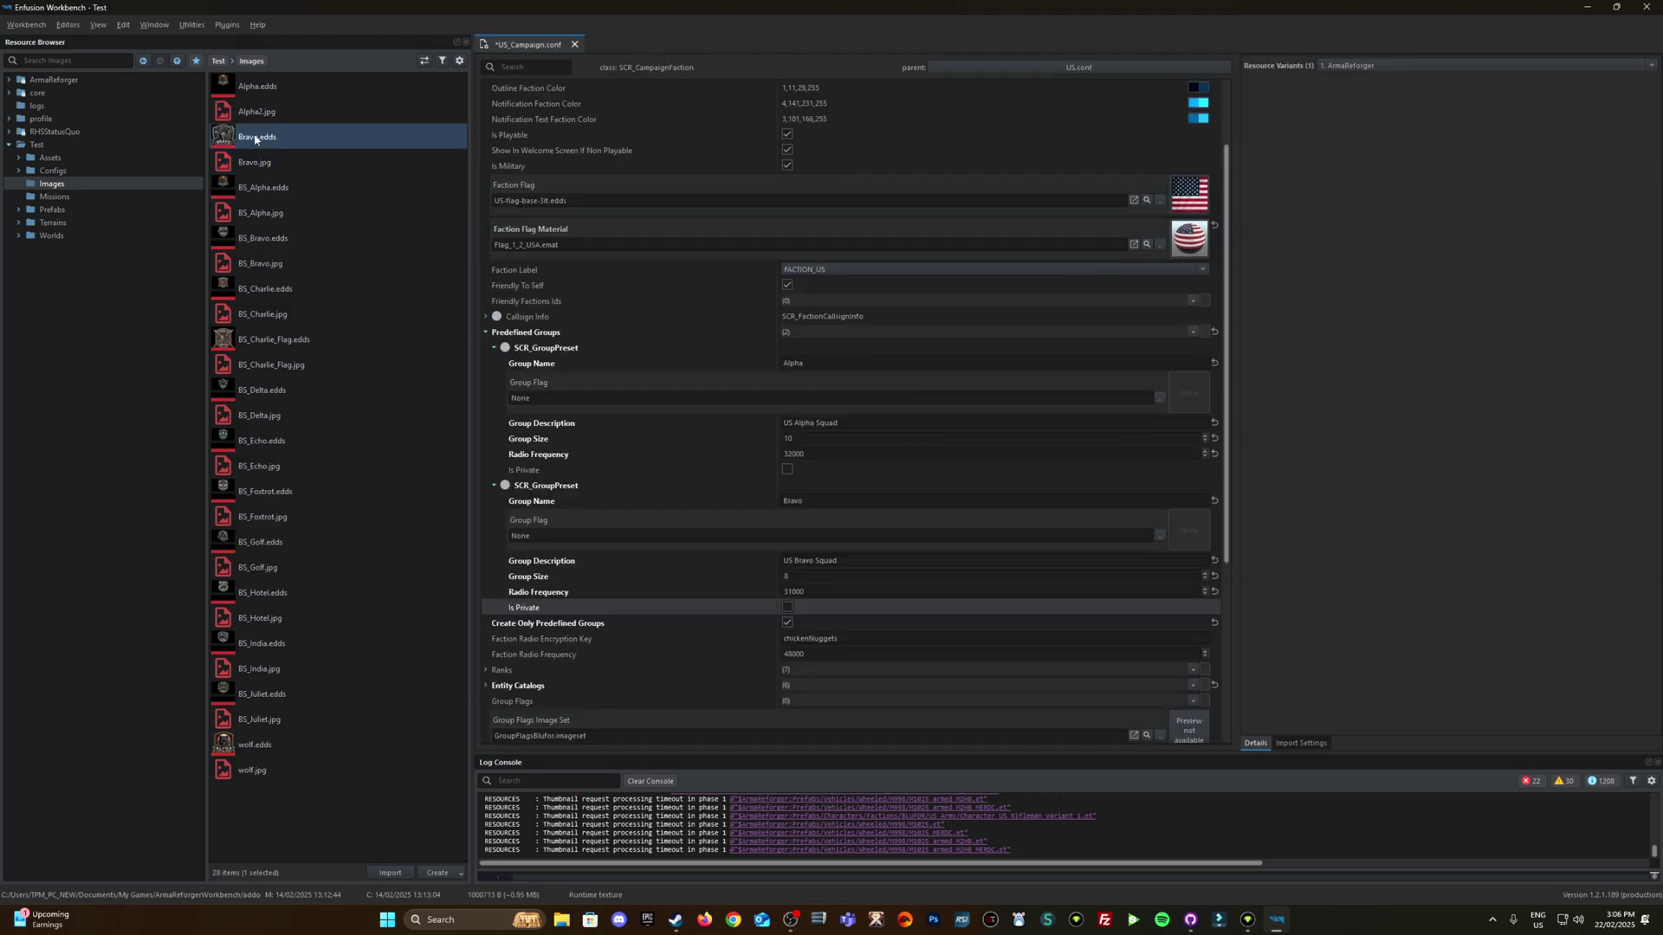
left_click_drag(251, 143, 802, 538)
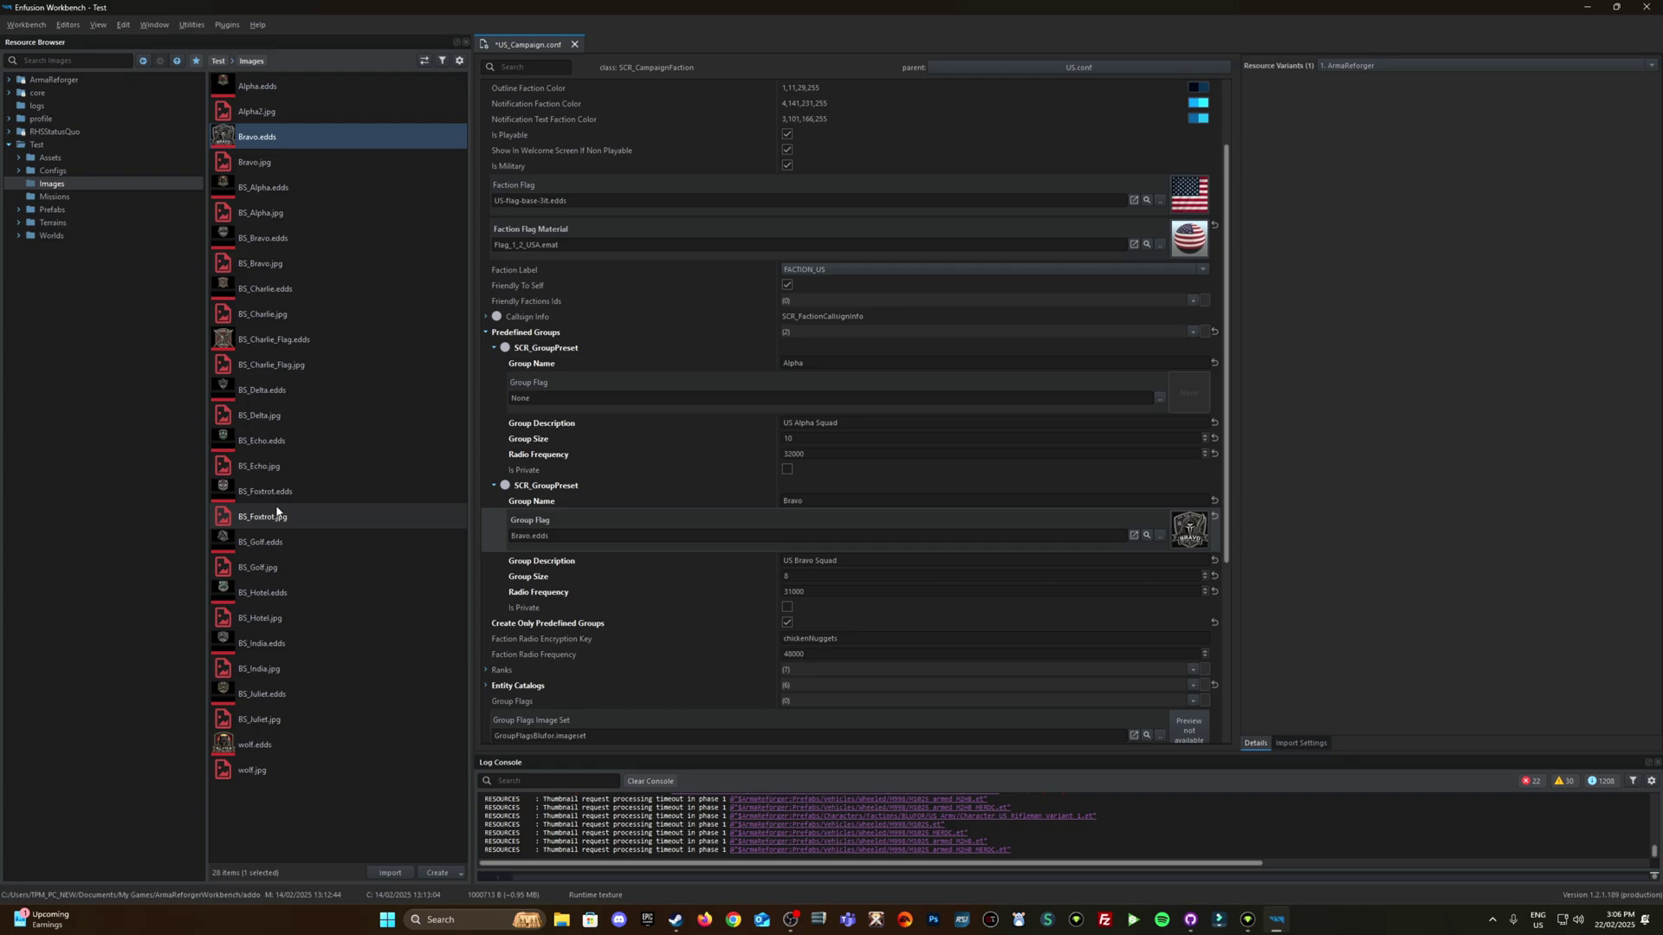
left_click_drag(255, 745, 686, 391)
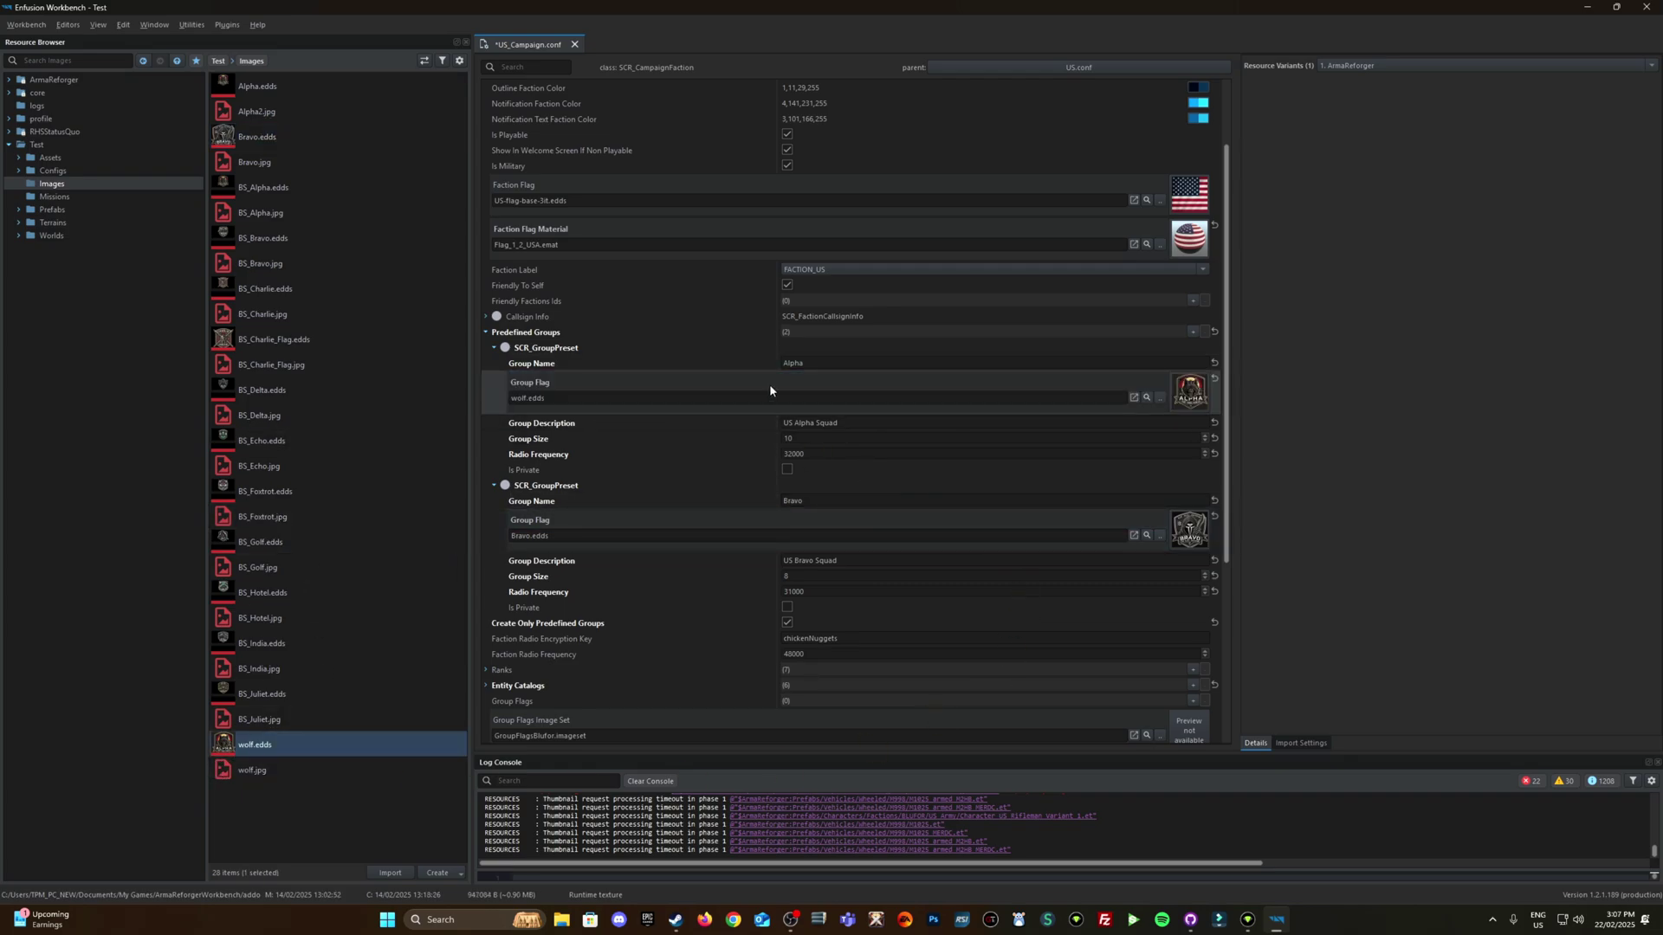
key("ctrl+s")
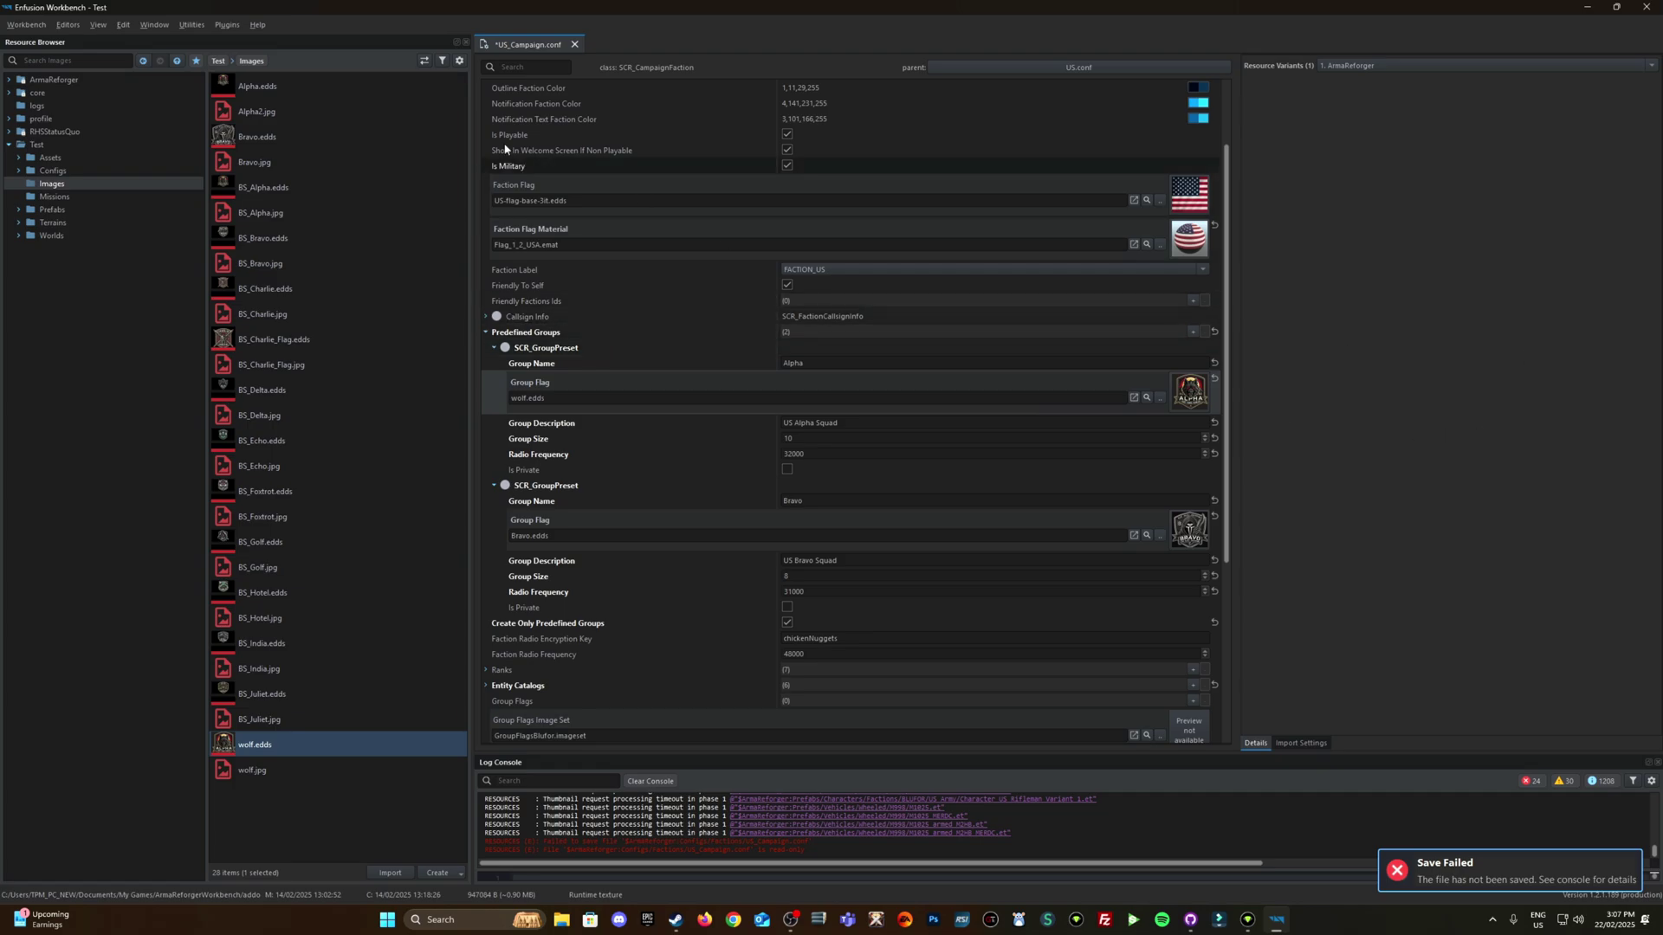
- Close US_Campaign.conf without saving and override it into the Test addon
left_click(575, 45)
left_click(857, 458)
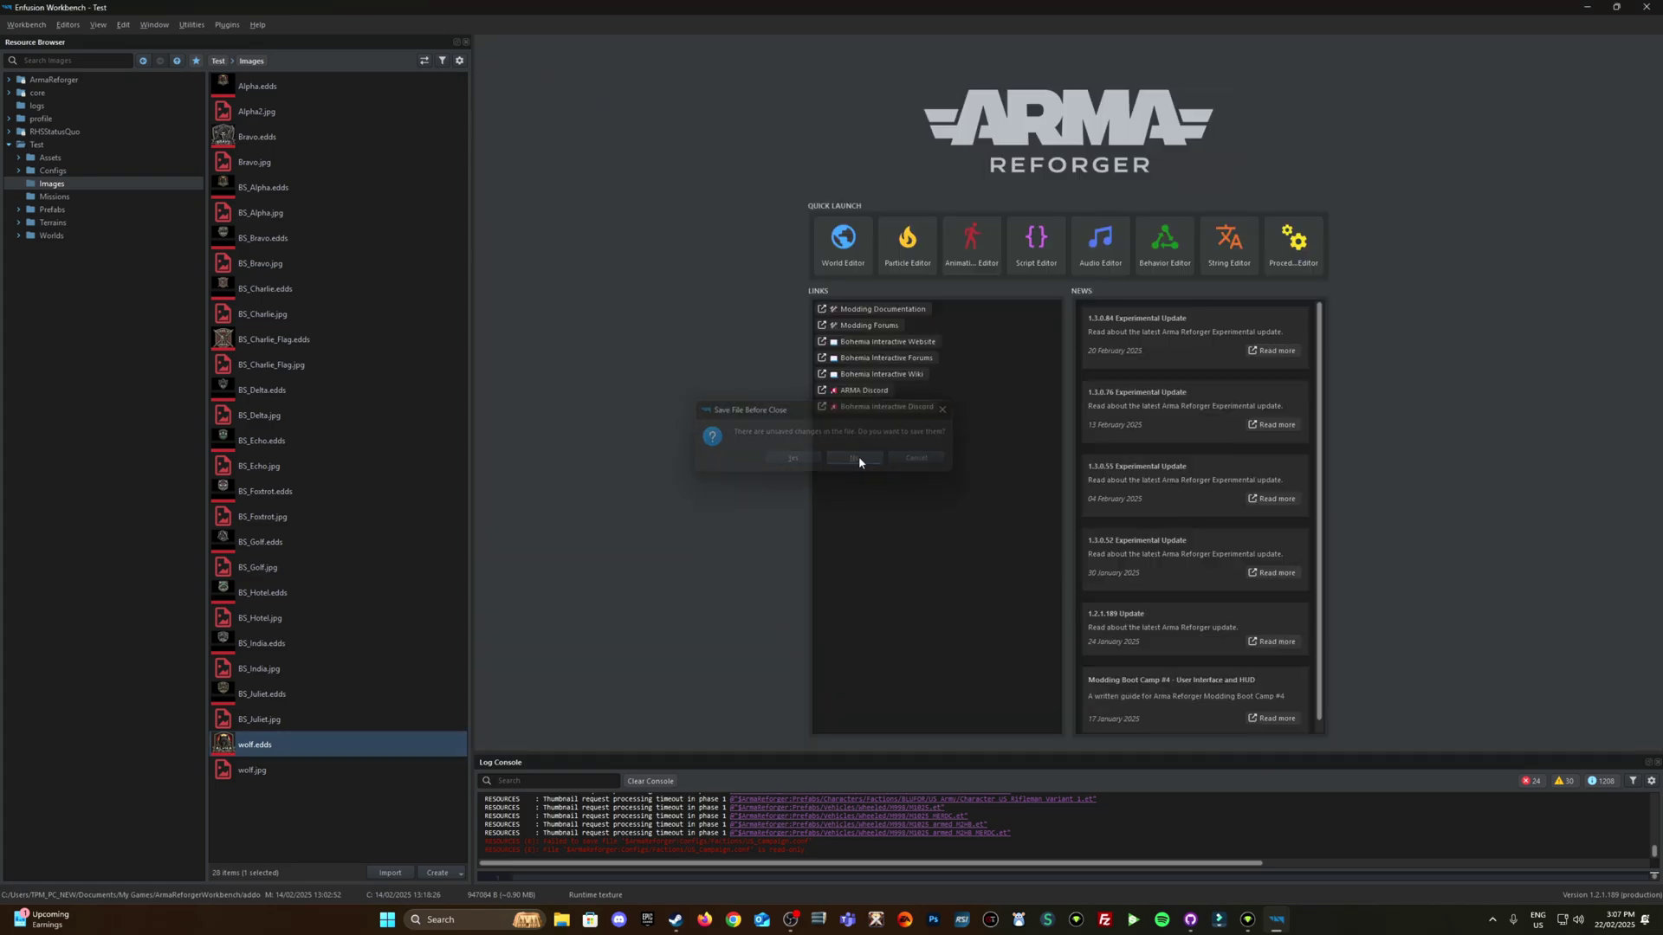
left_click(55, 60)
type("US_Camp")
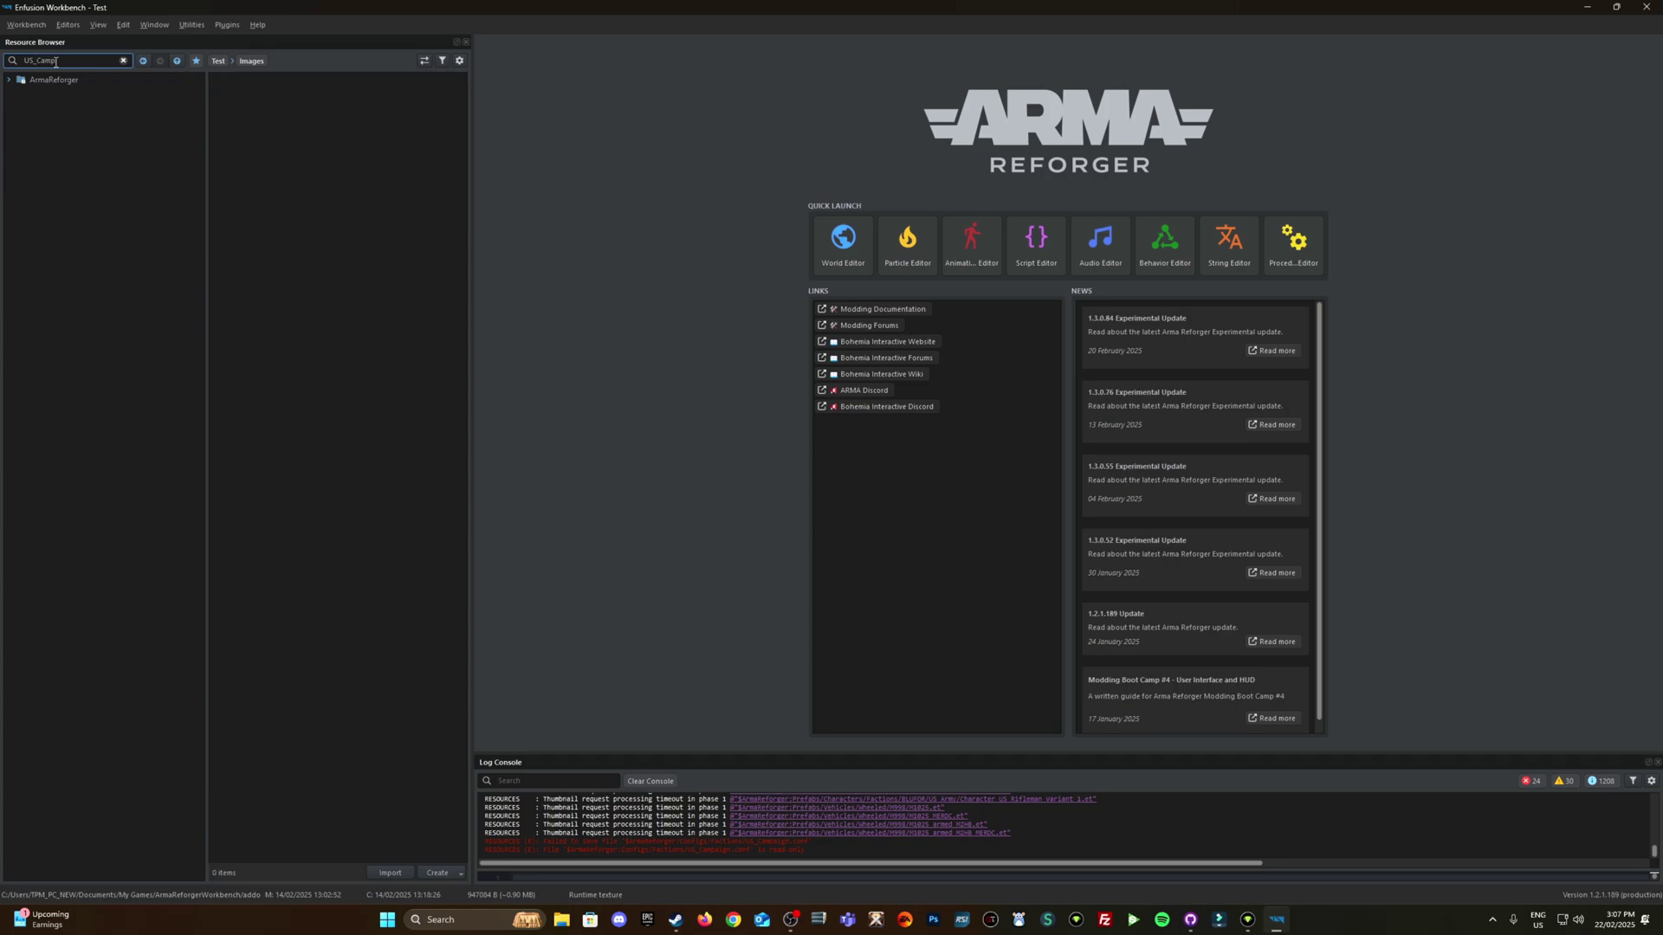
right_click(278, 191)
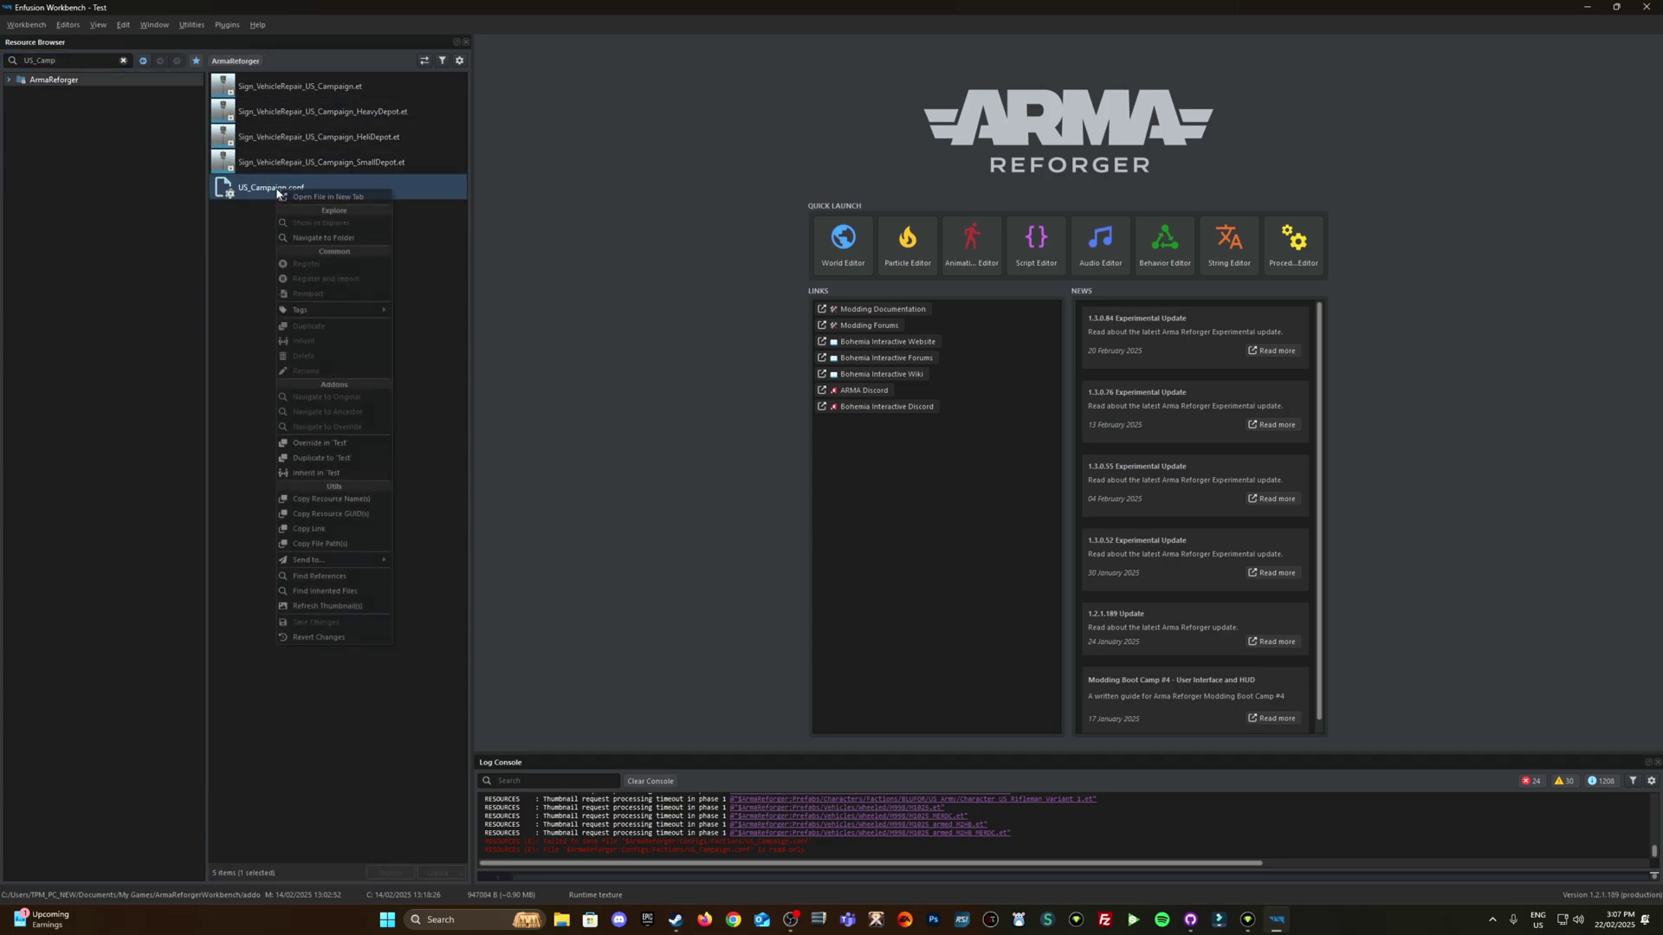
left_click(368, 443)
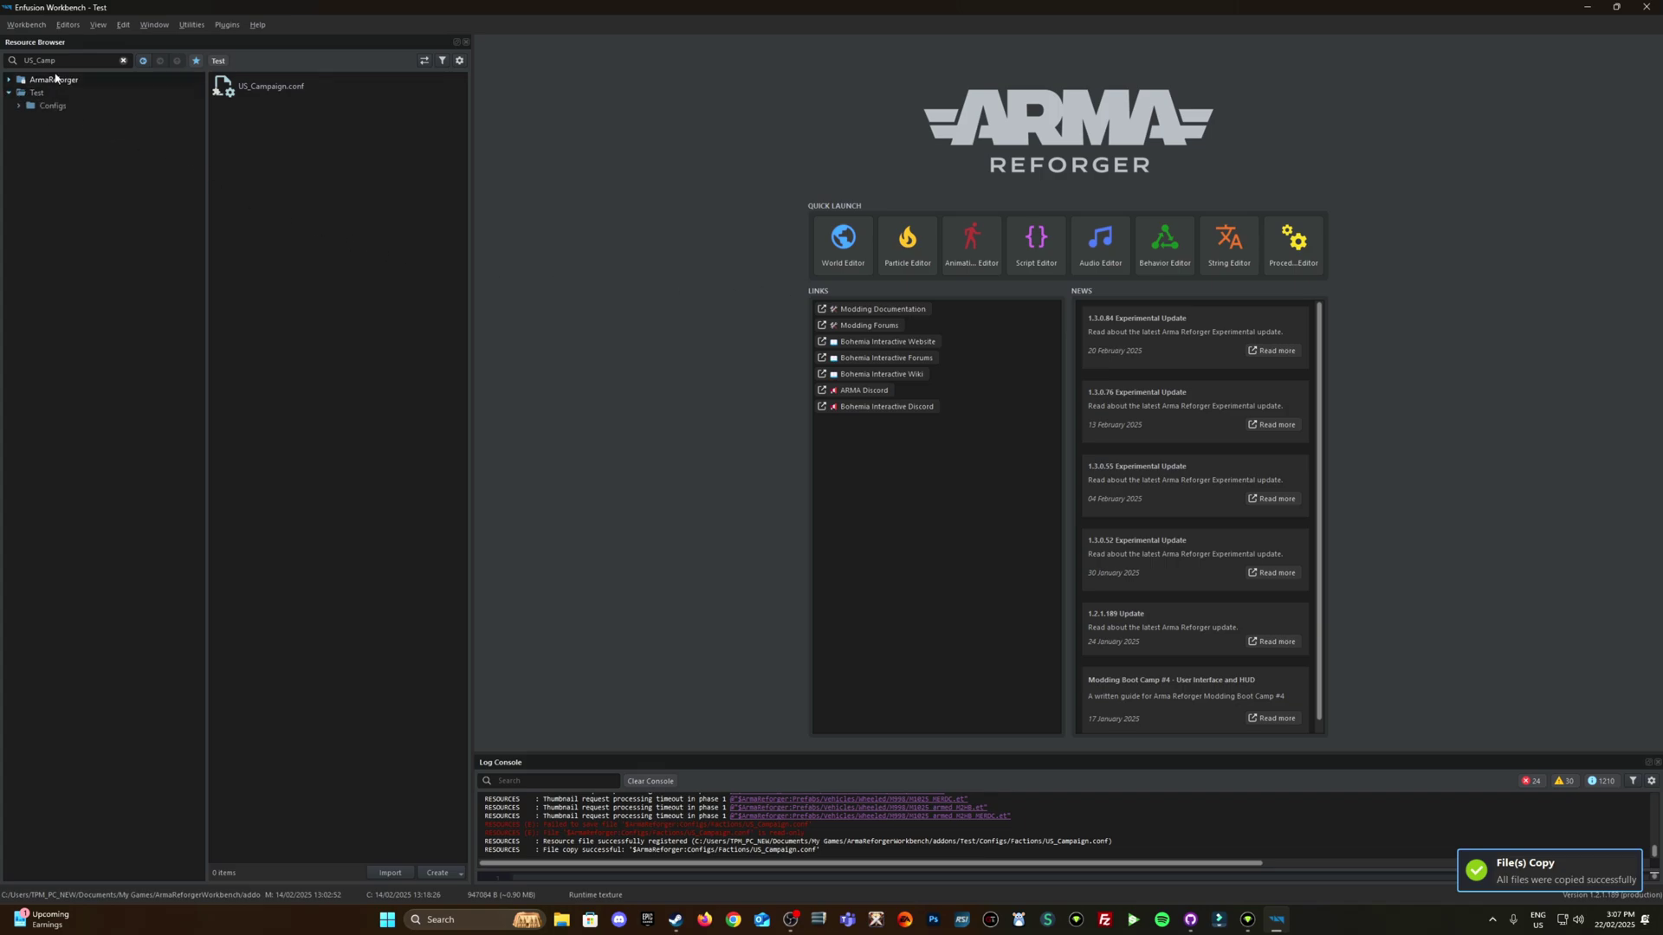
- Browse the base game's and Test's Configs/Factions folders, ending on Test's two faction files
left_click(123, 60)
left_click(8, 144)
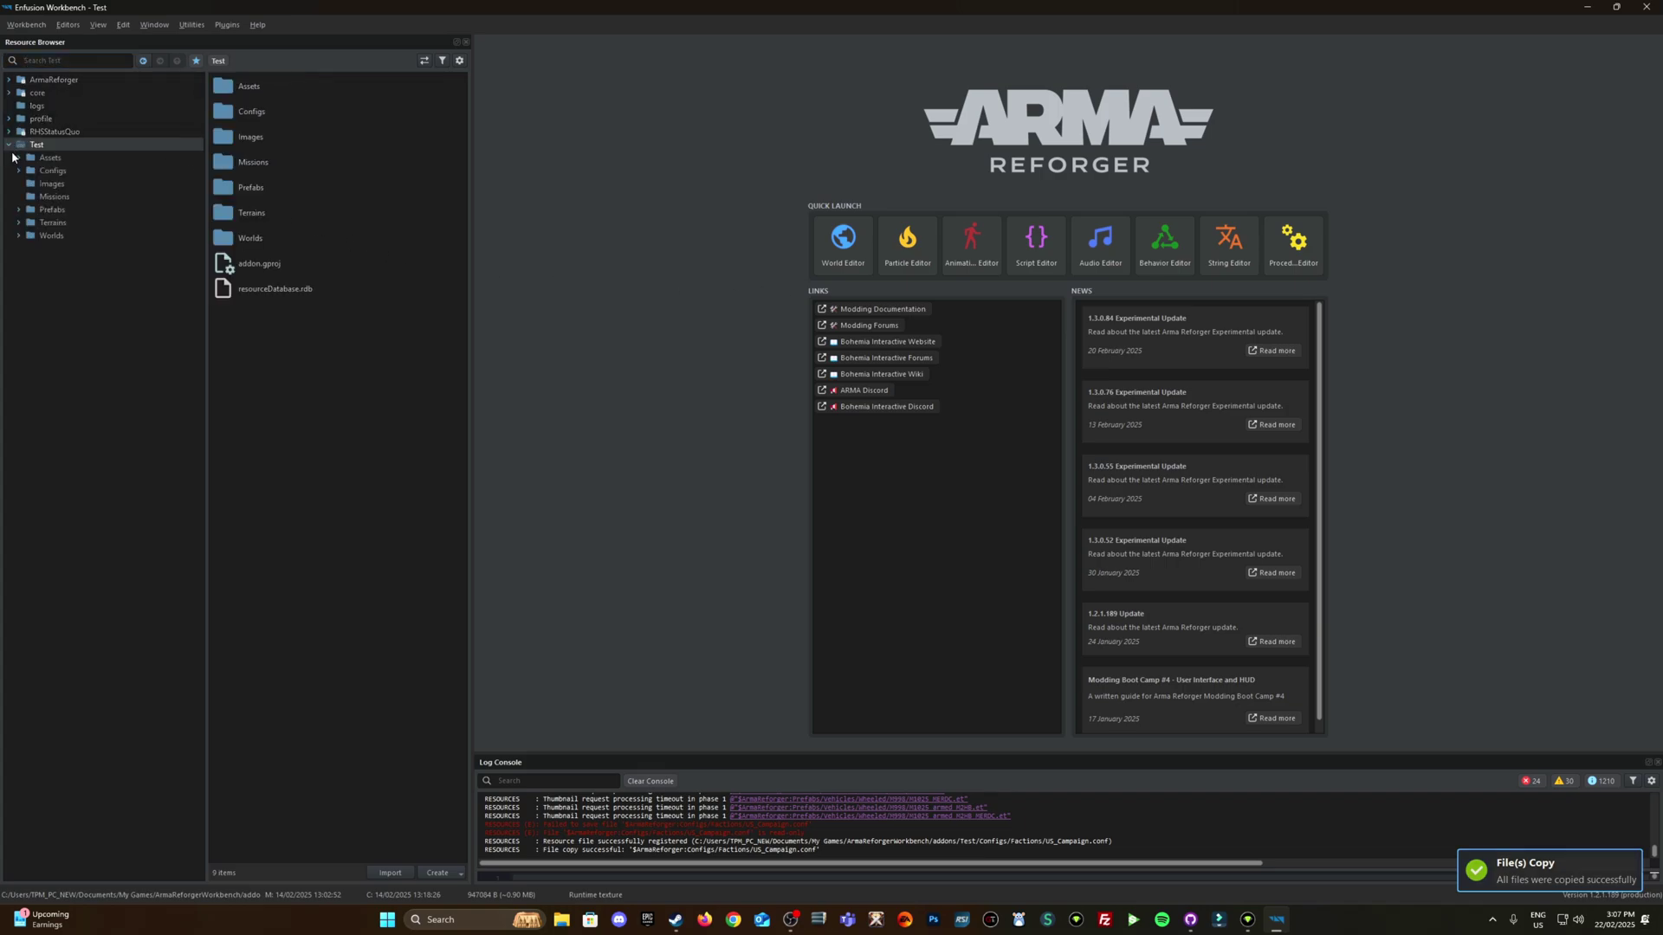
left_click(18, 171)
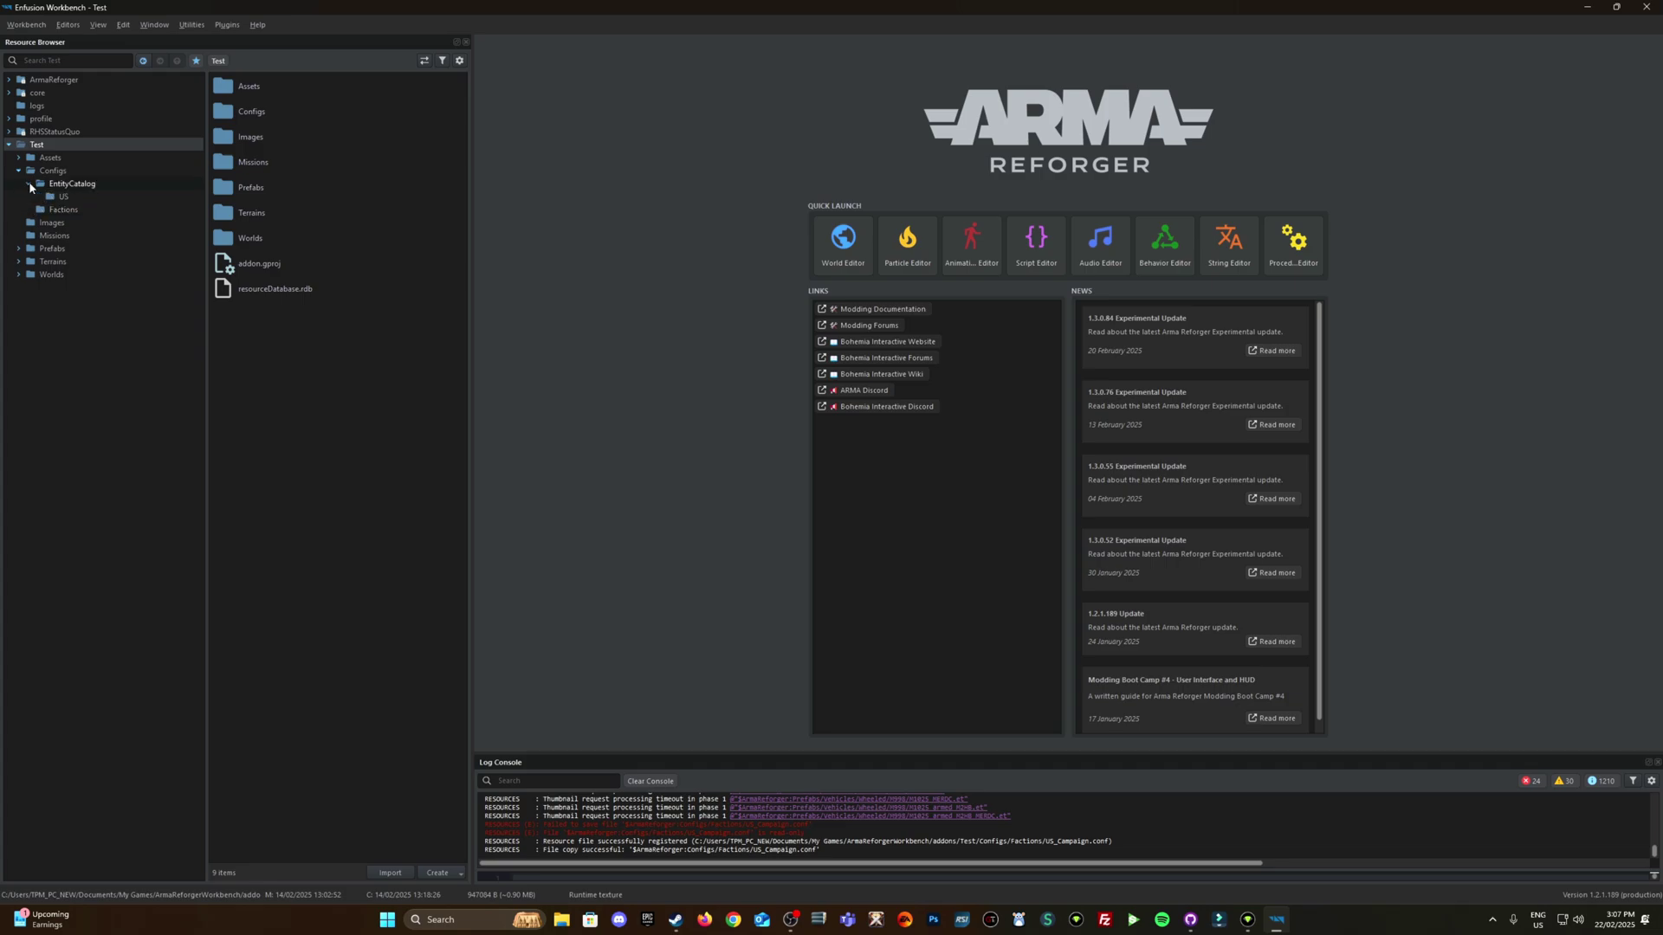
left_click(58, 198)
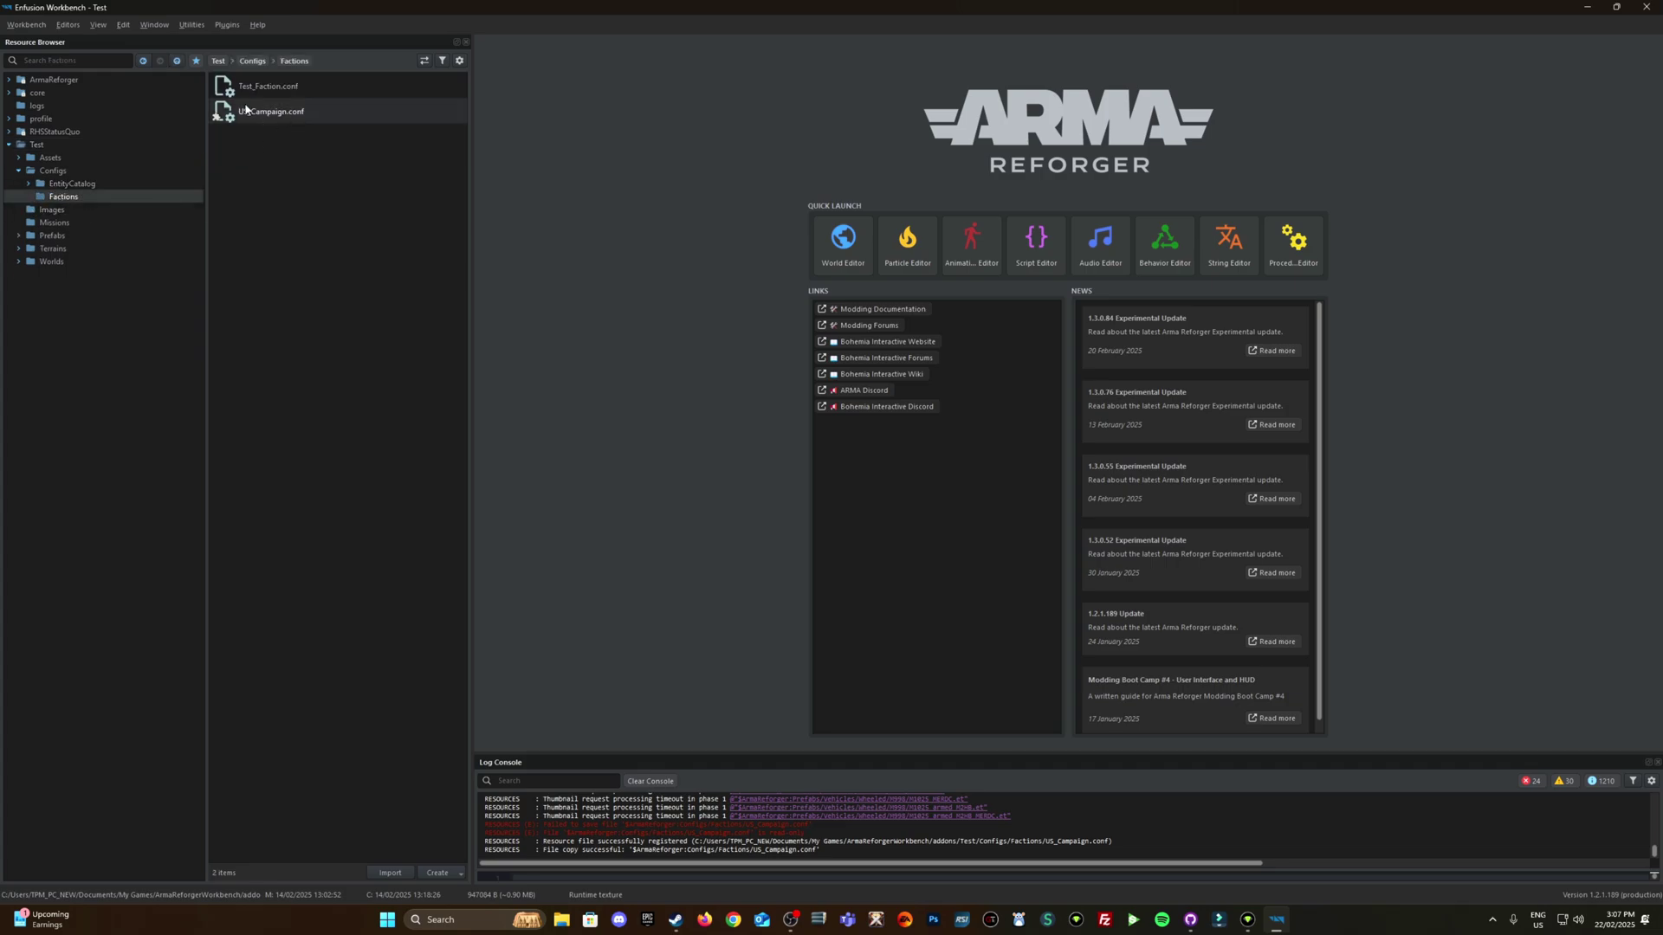
left_click(8, 79)
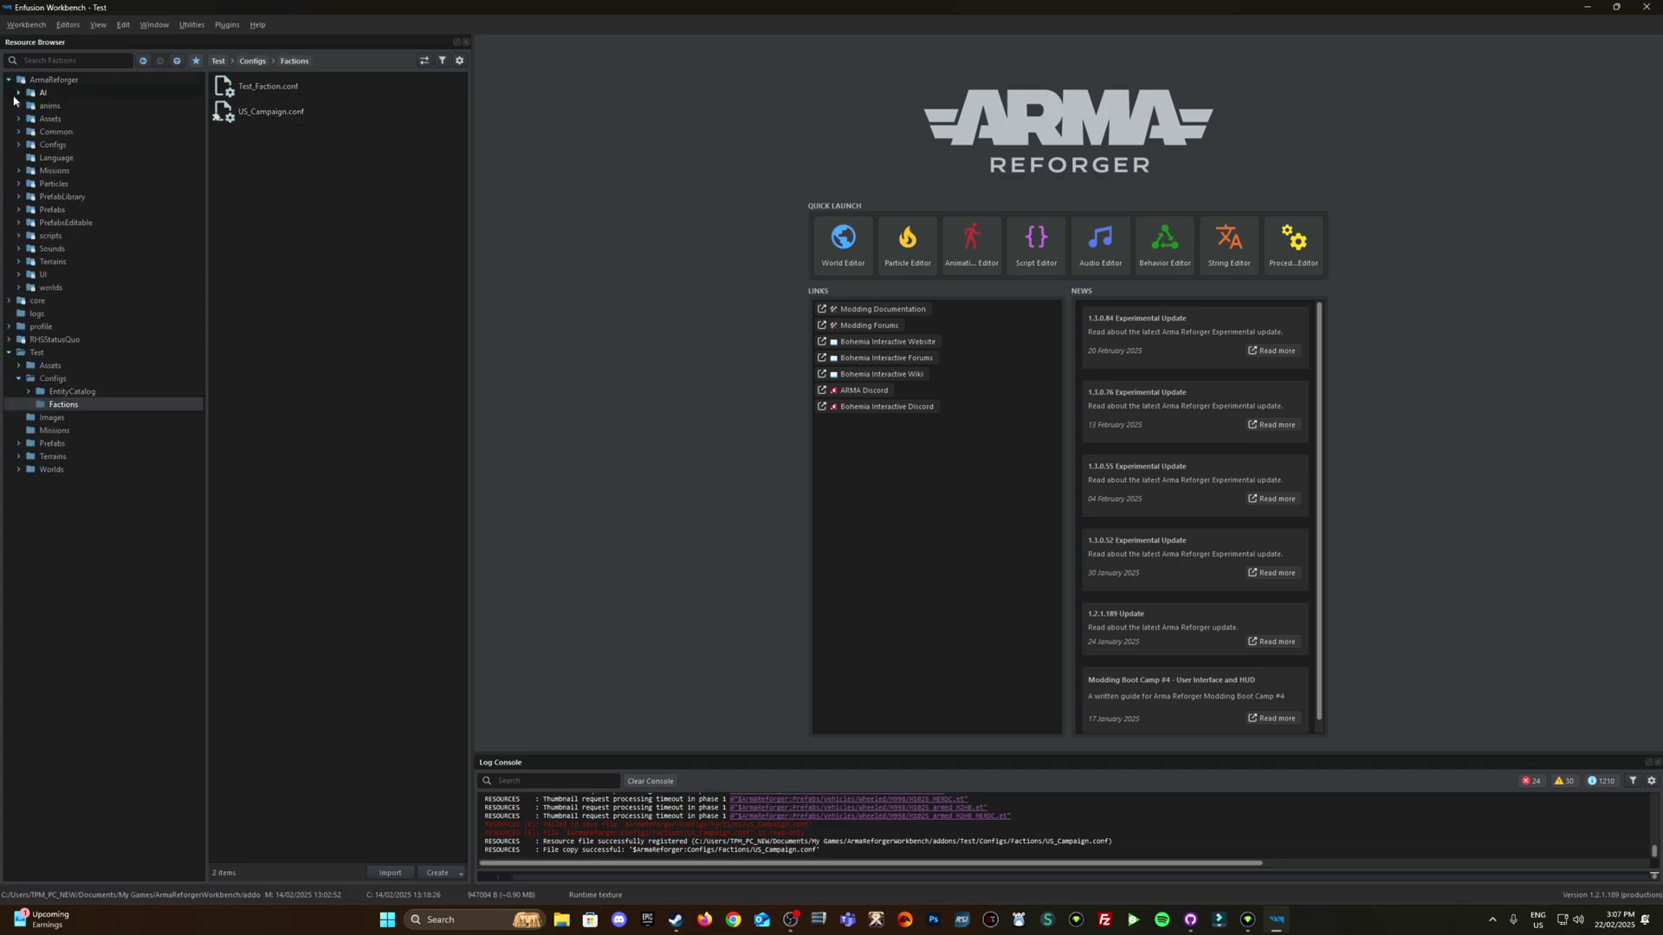
left_click(19, 145)
left_click(63, 431)
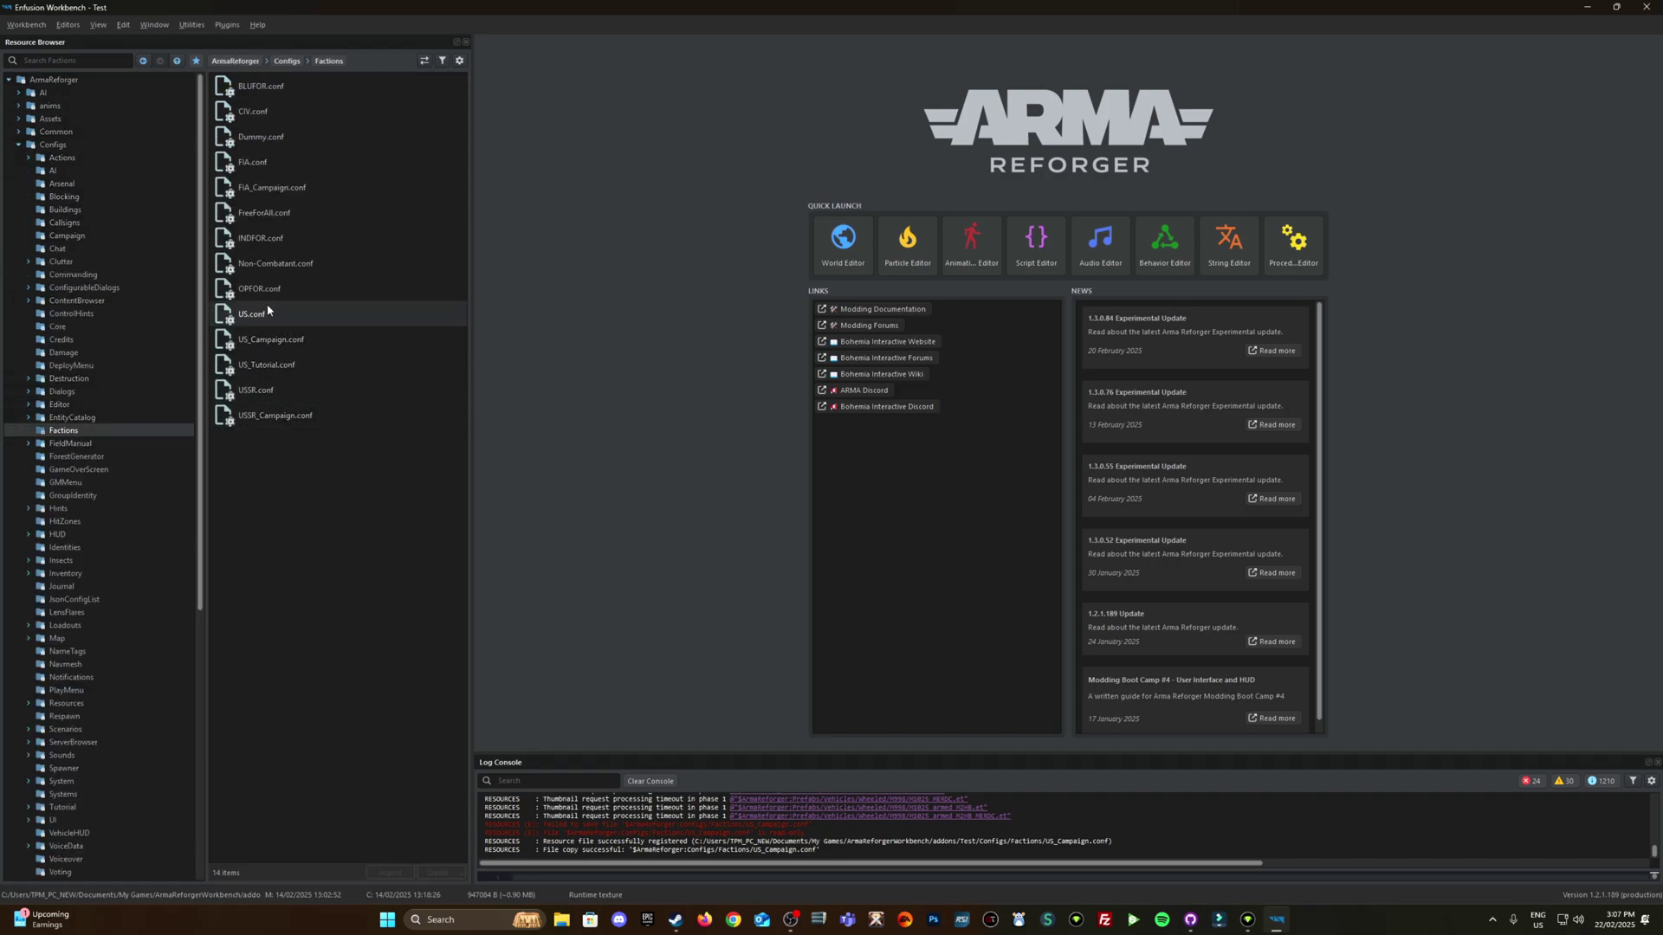
left_click(10, 81)
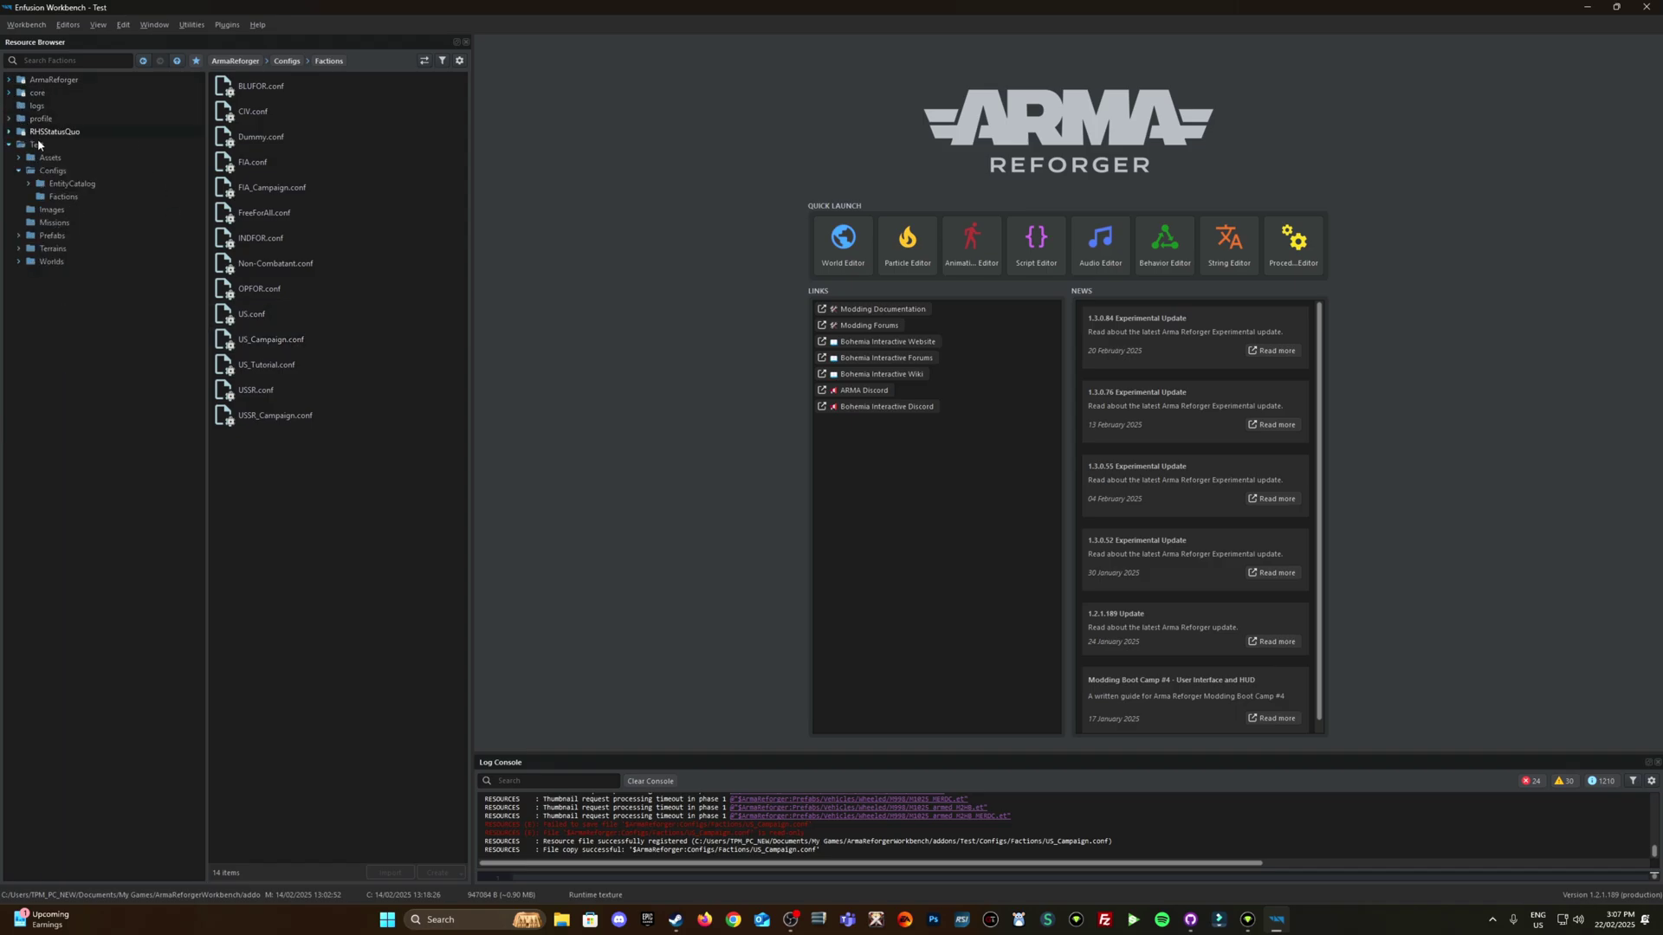
left_click(59, 197)
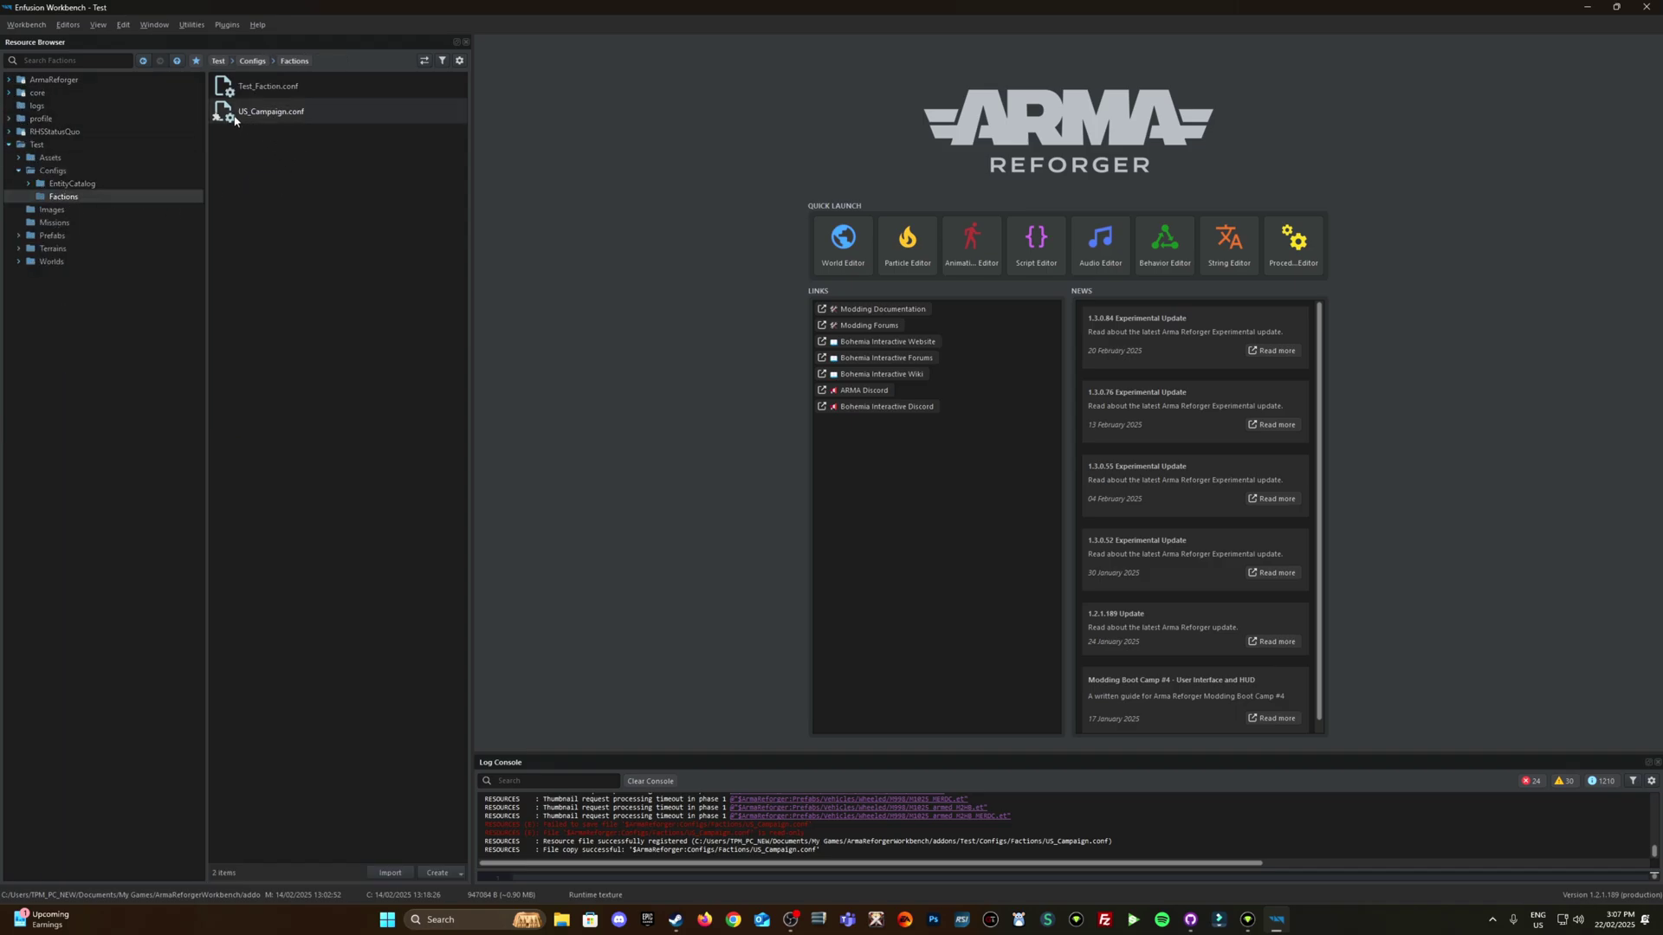
- Reopen US_Campaign.conf, allow only predefined groups, and add two group presets
double_click(284, 110)
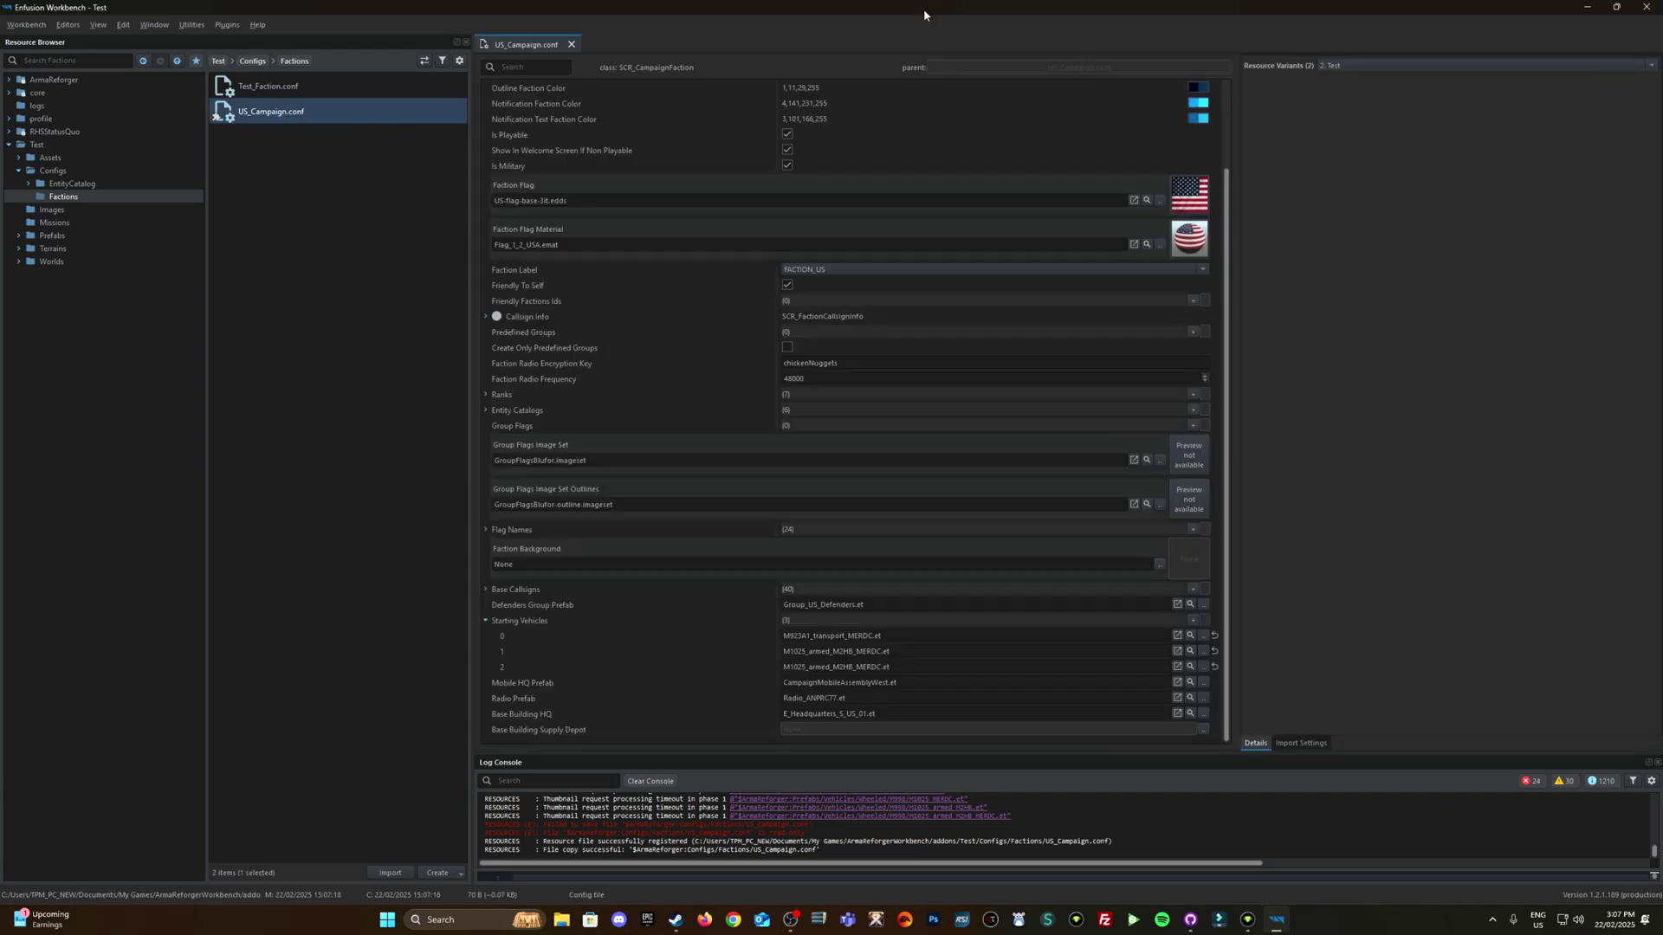
left_click(497, 335)
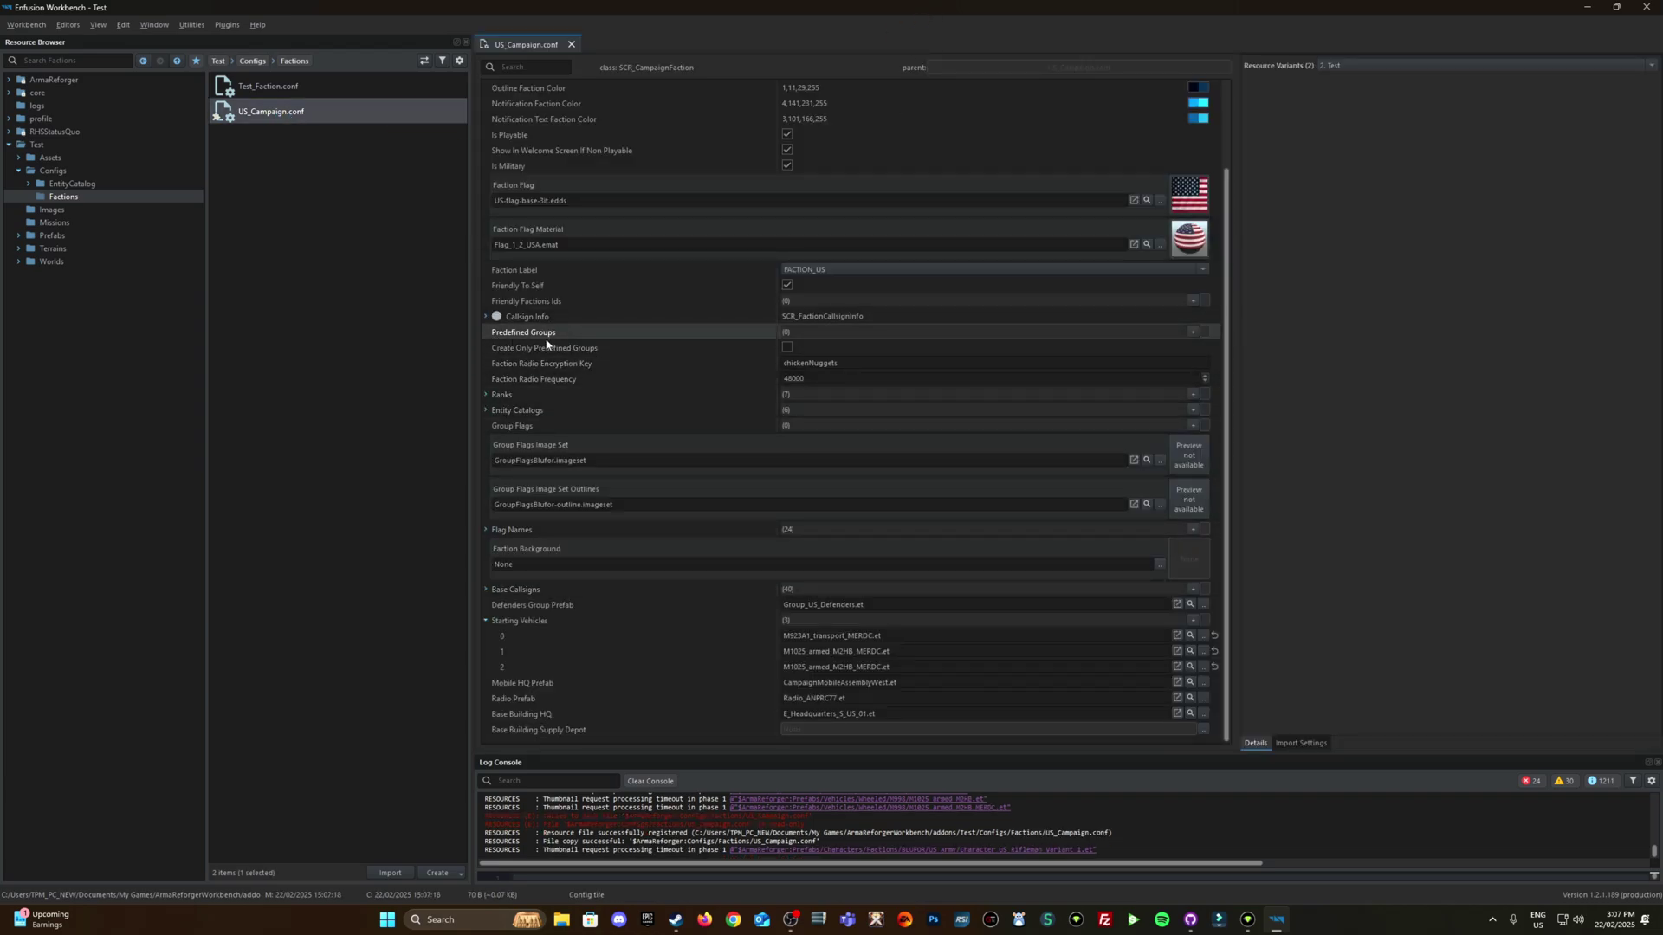
left_click(786, 348)
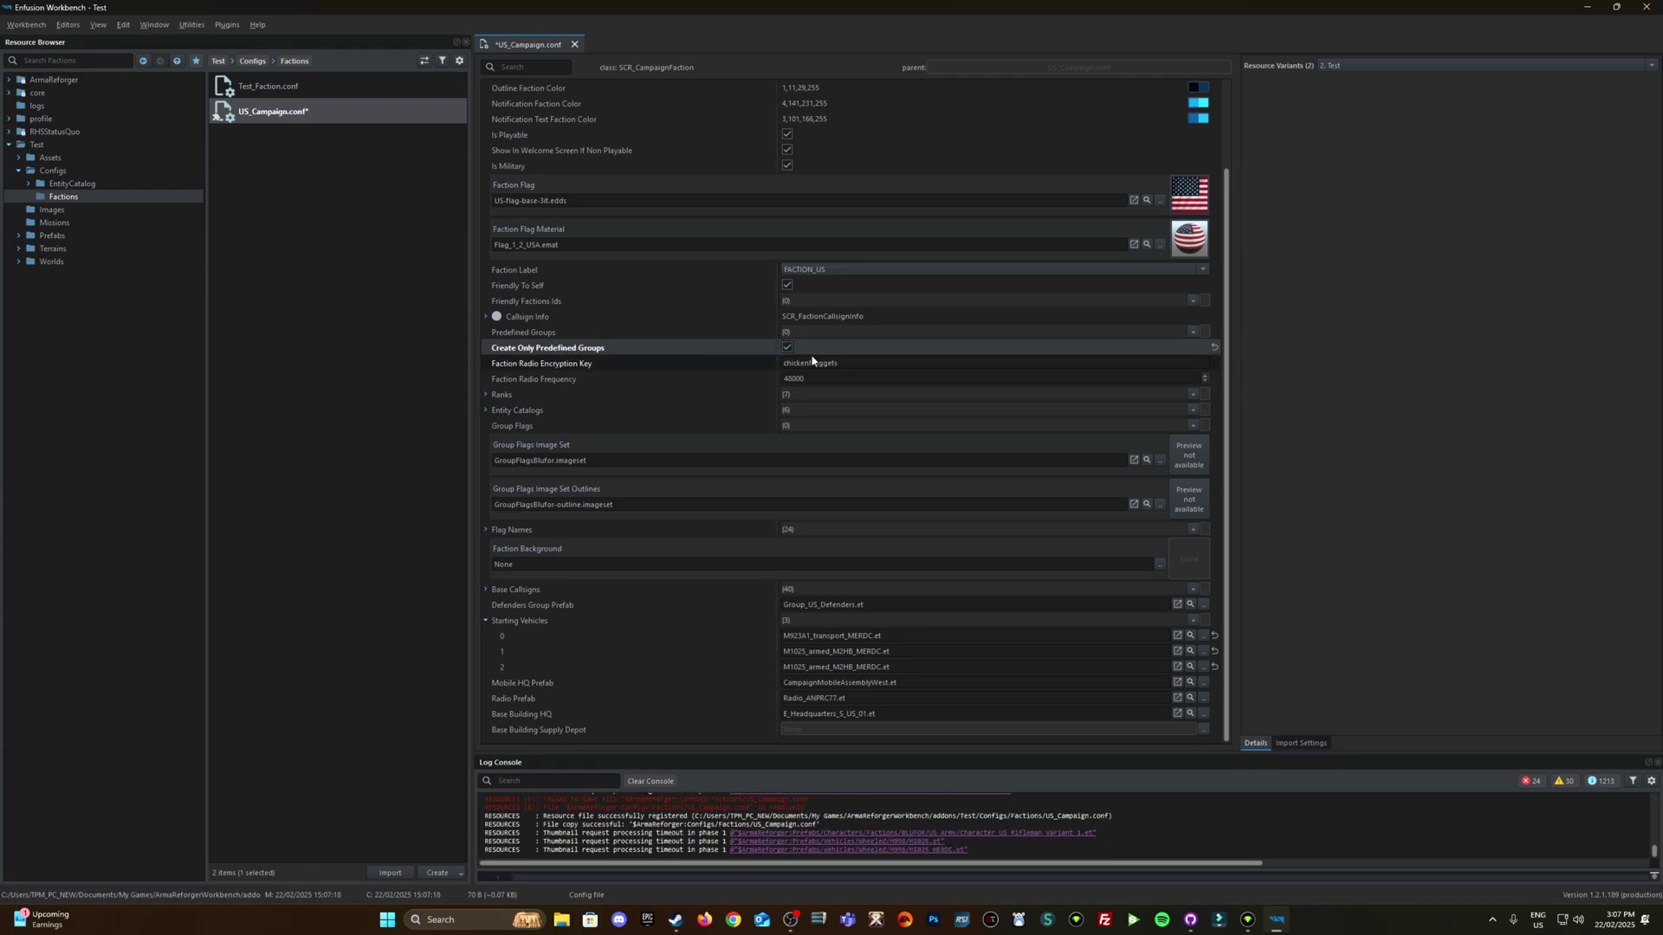
left_click(1193, 333)
left_click(1194, 332)
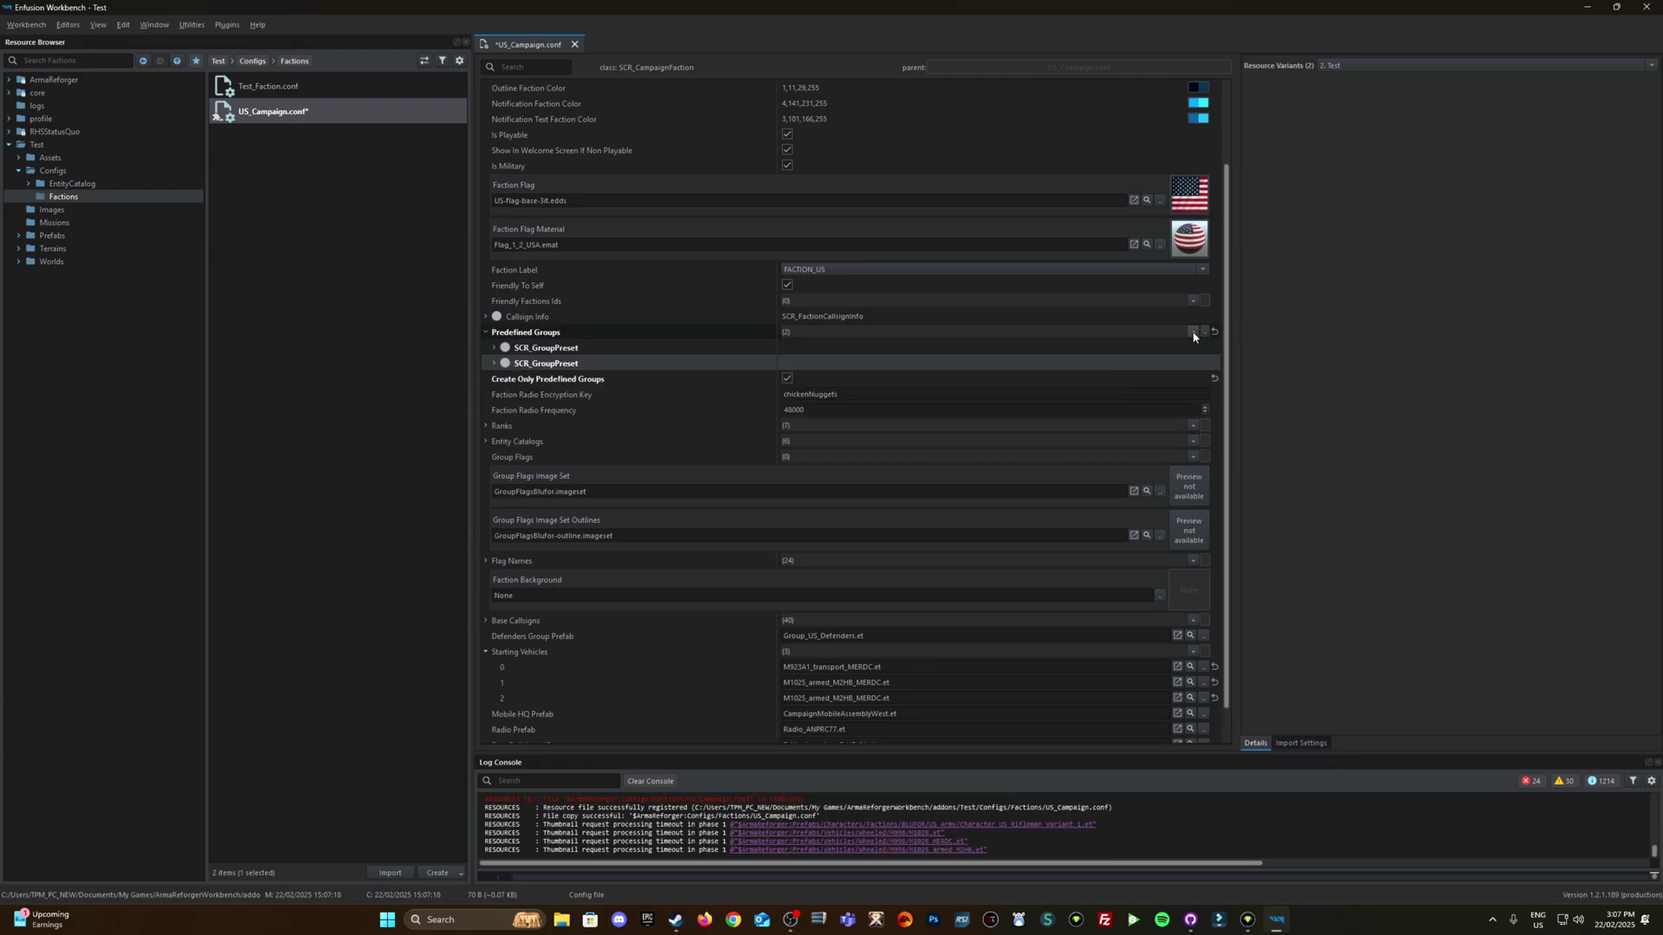
- Fill the first preset: name Alpha, description 'ASDFGHJ', size 10, radio frequency 30000
left_click(495, 349)
left_click(809, 364)
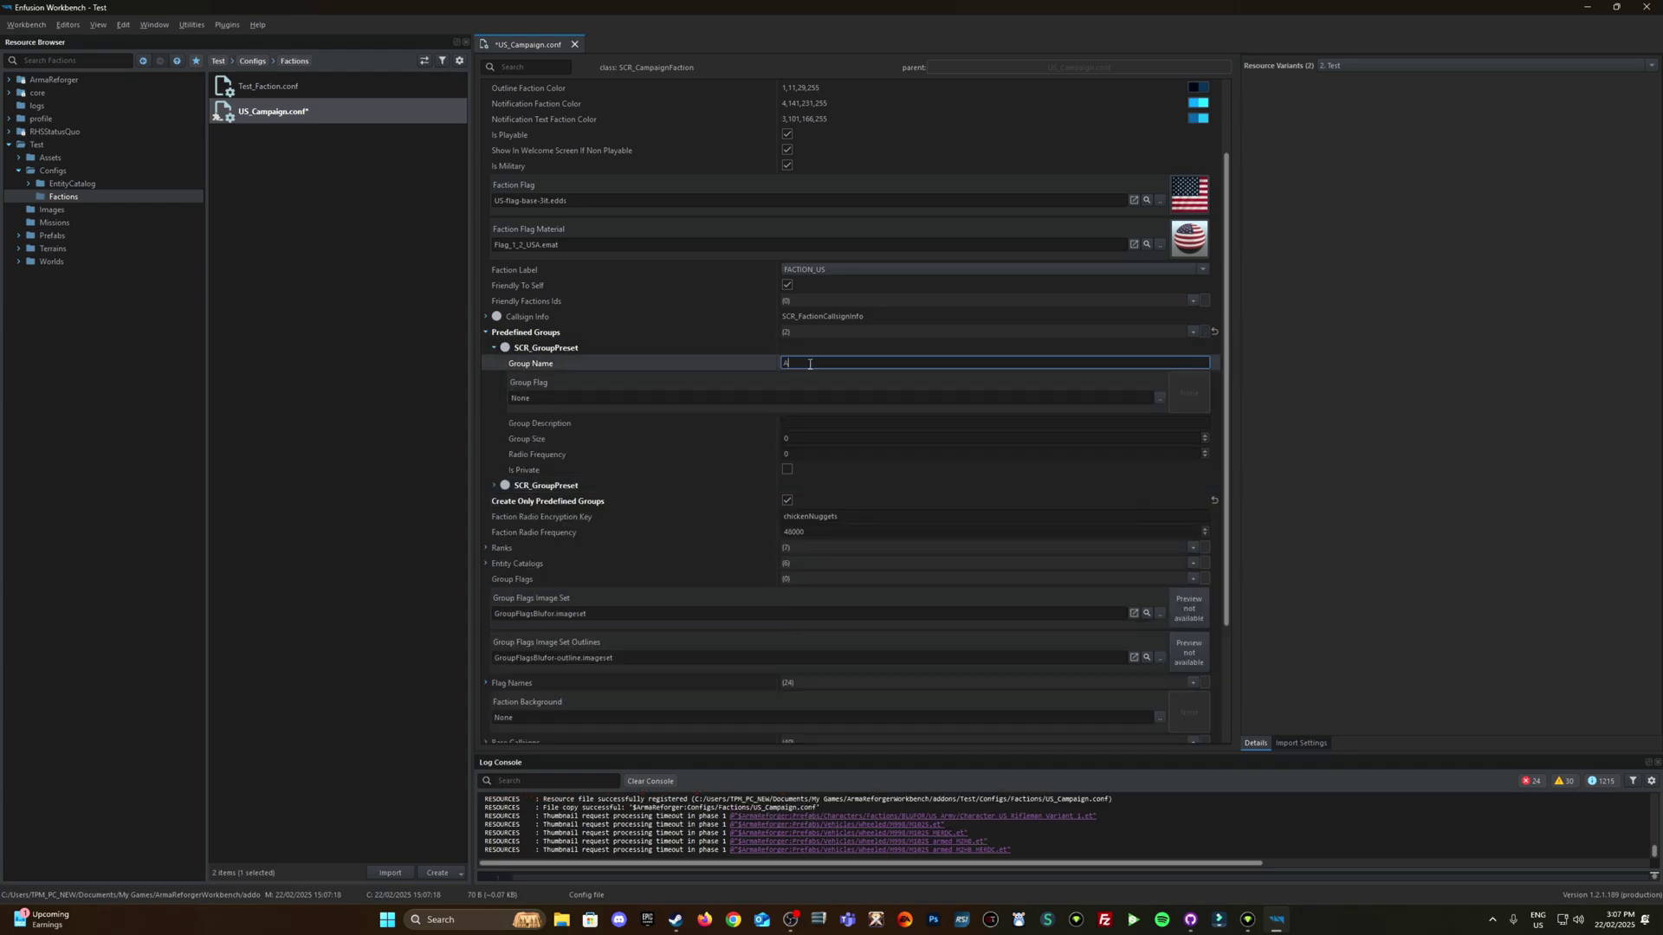
type("Alpha")
key("Return")
left_click(860, 423)
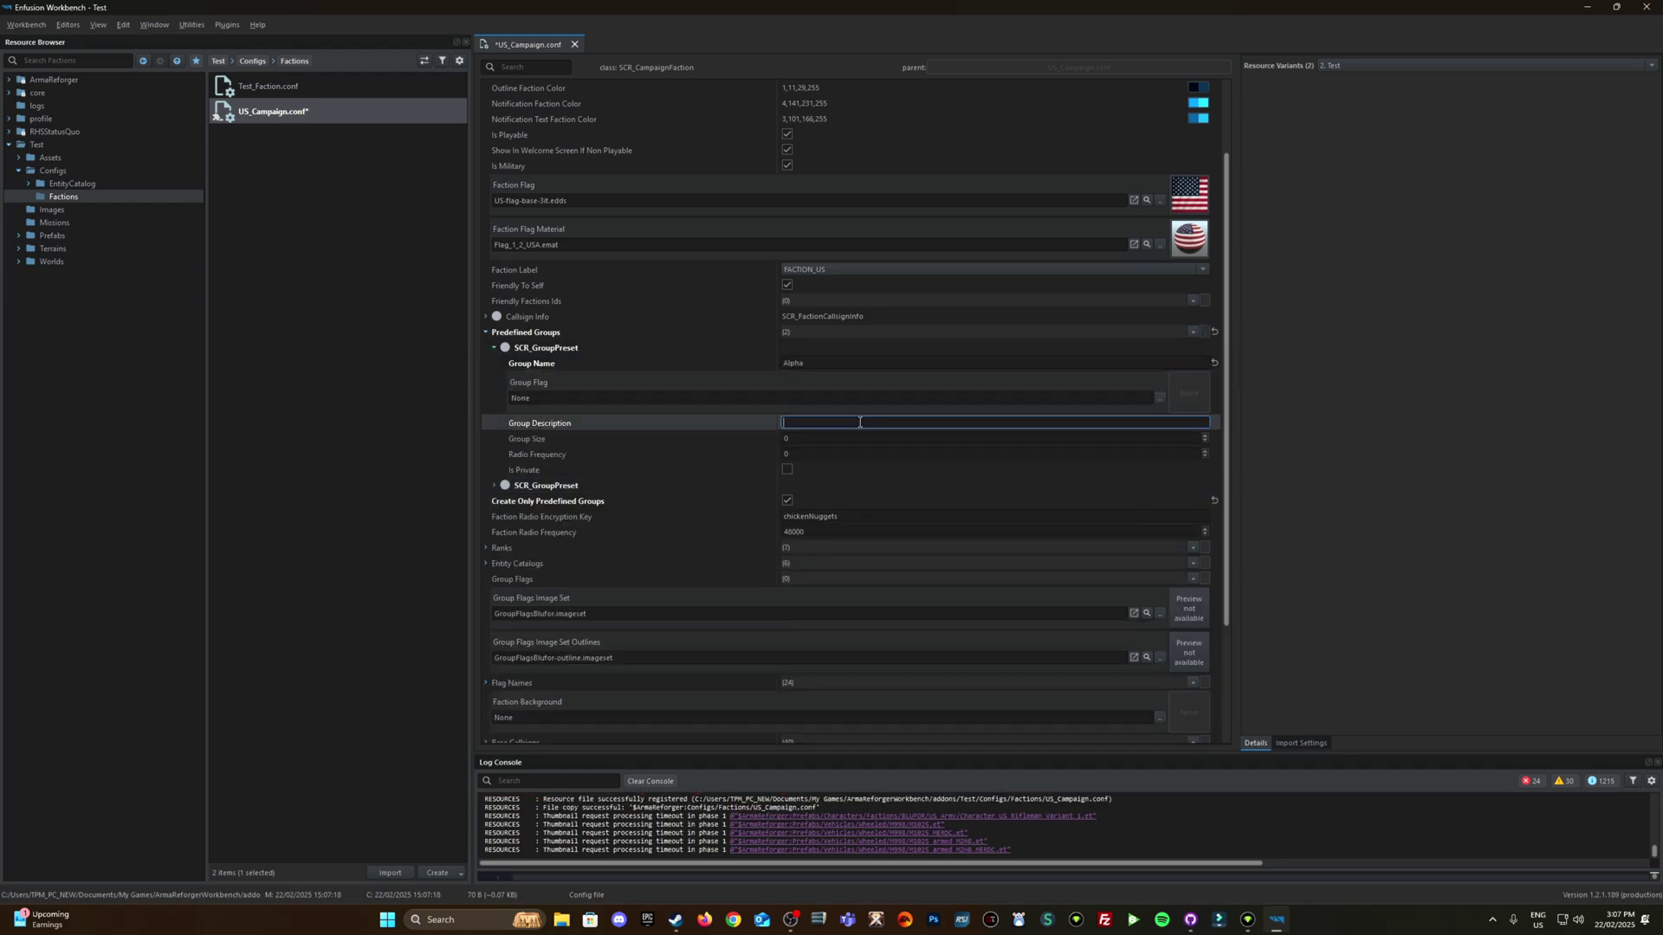
type("ASDFGHJ")
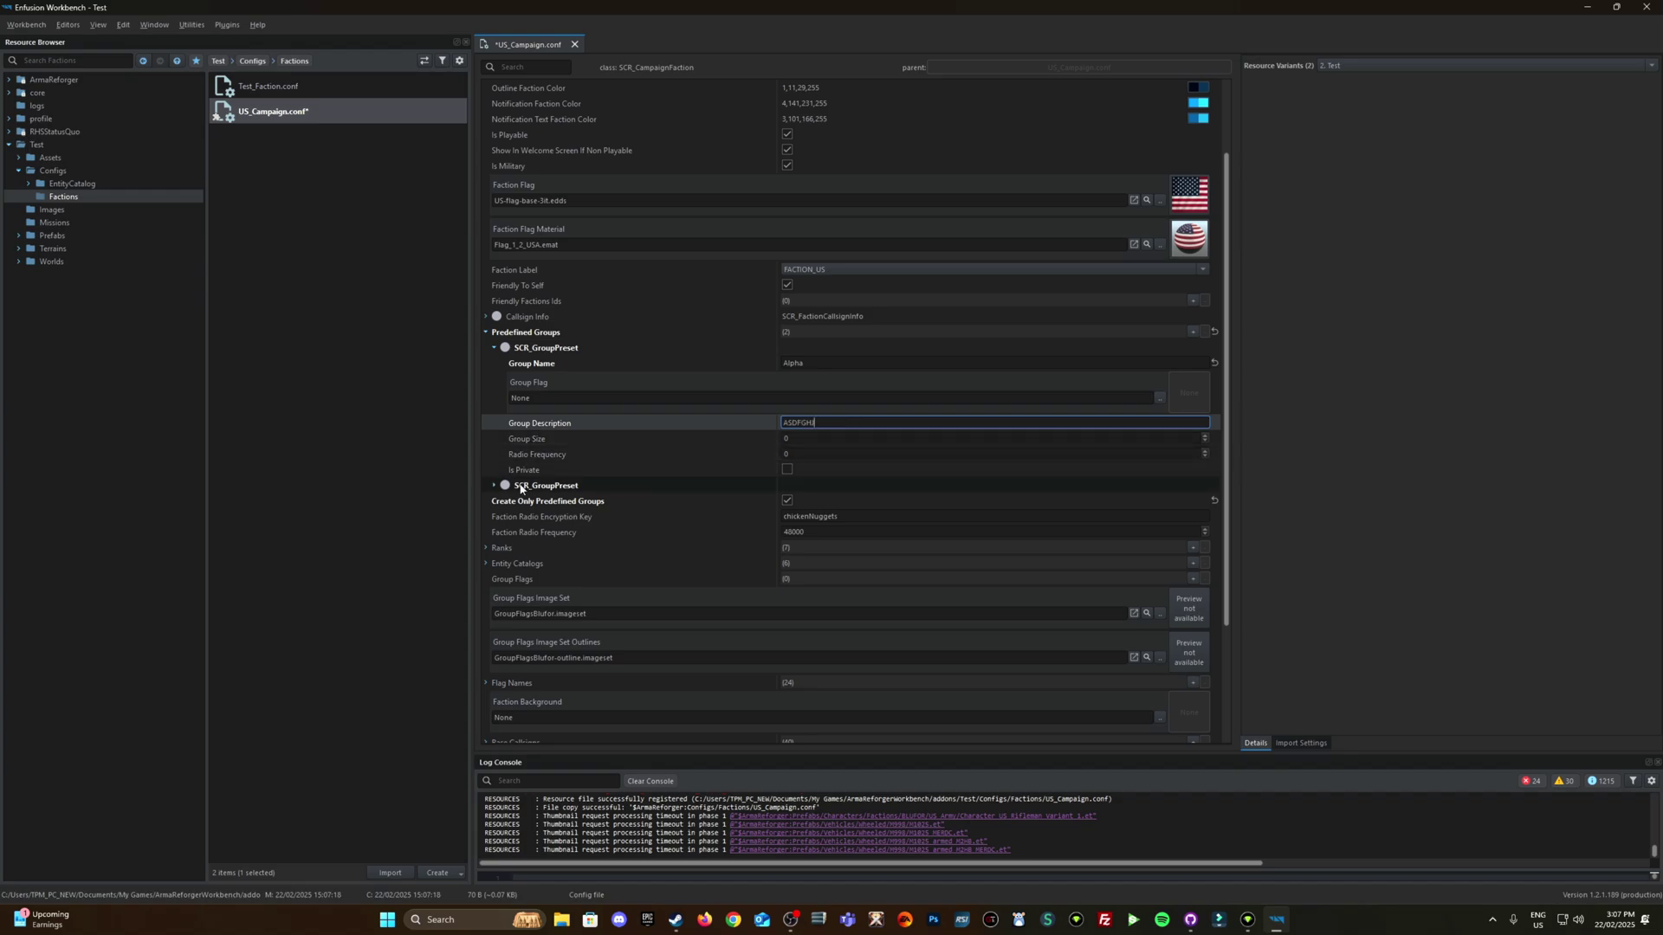
left_click(829, 438)
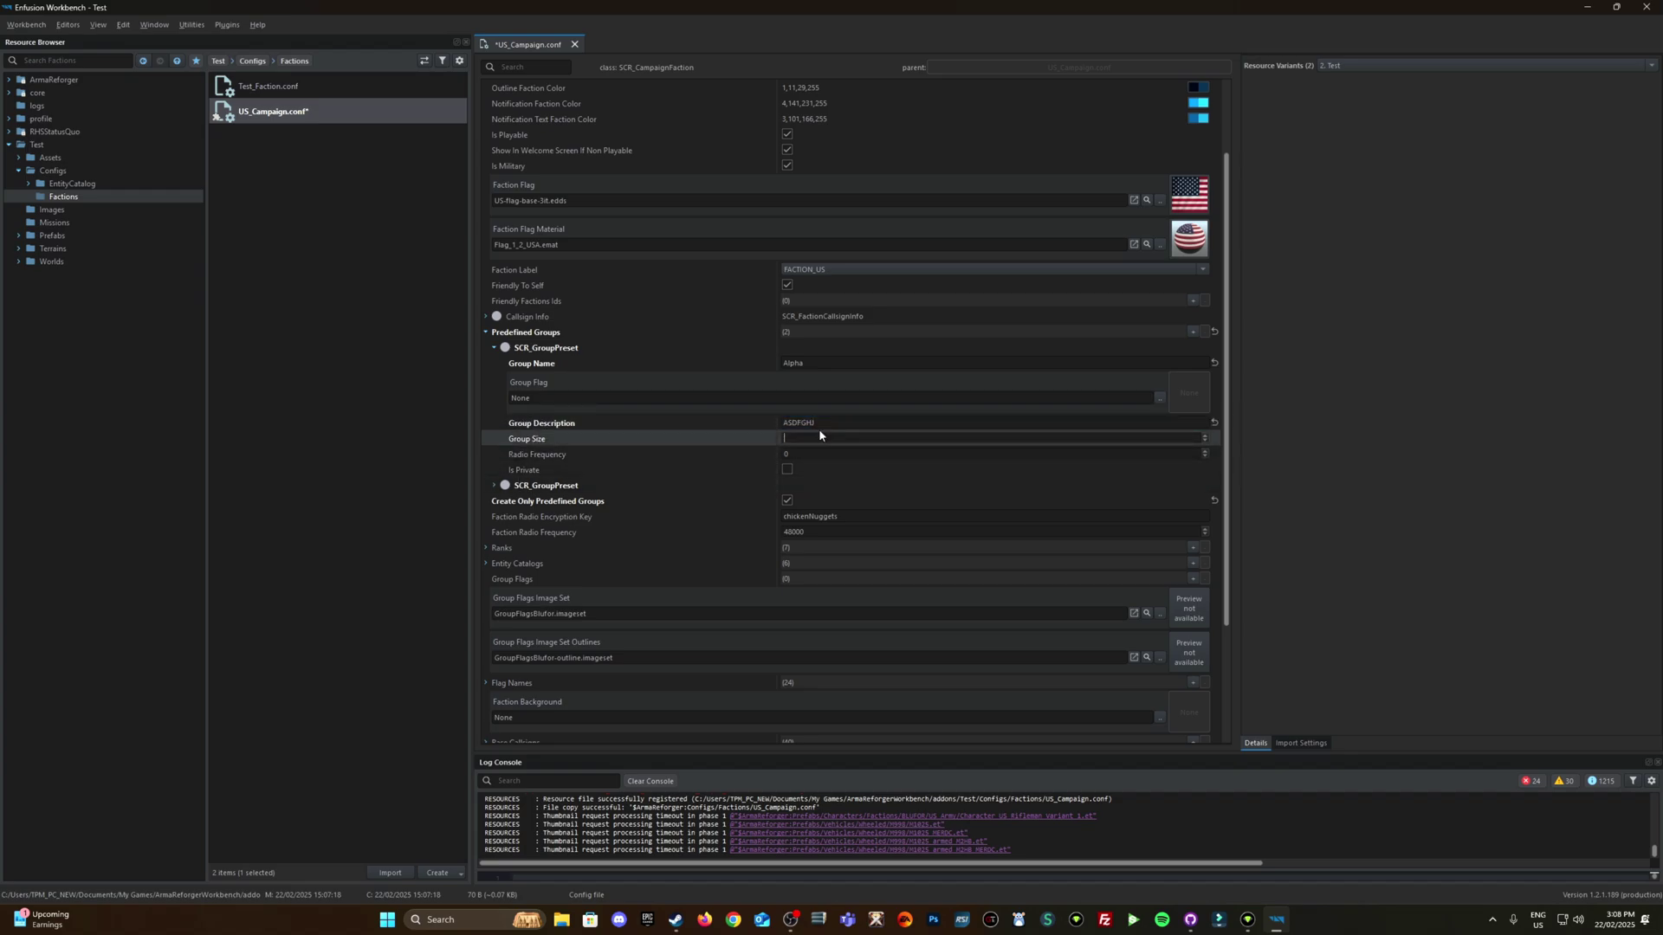
type("10")
left_click(816, 452)
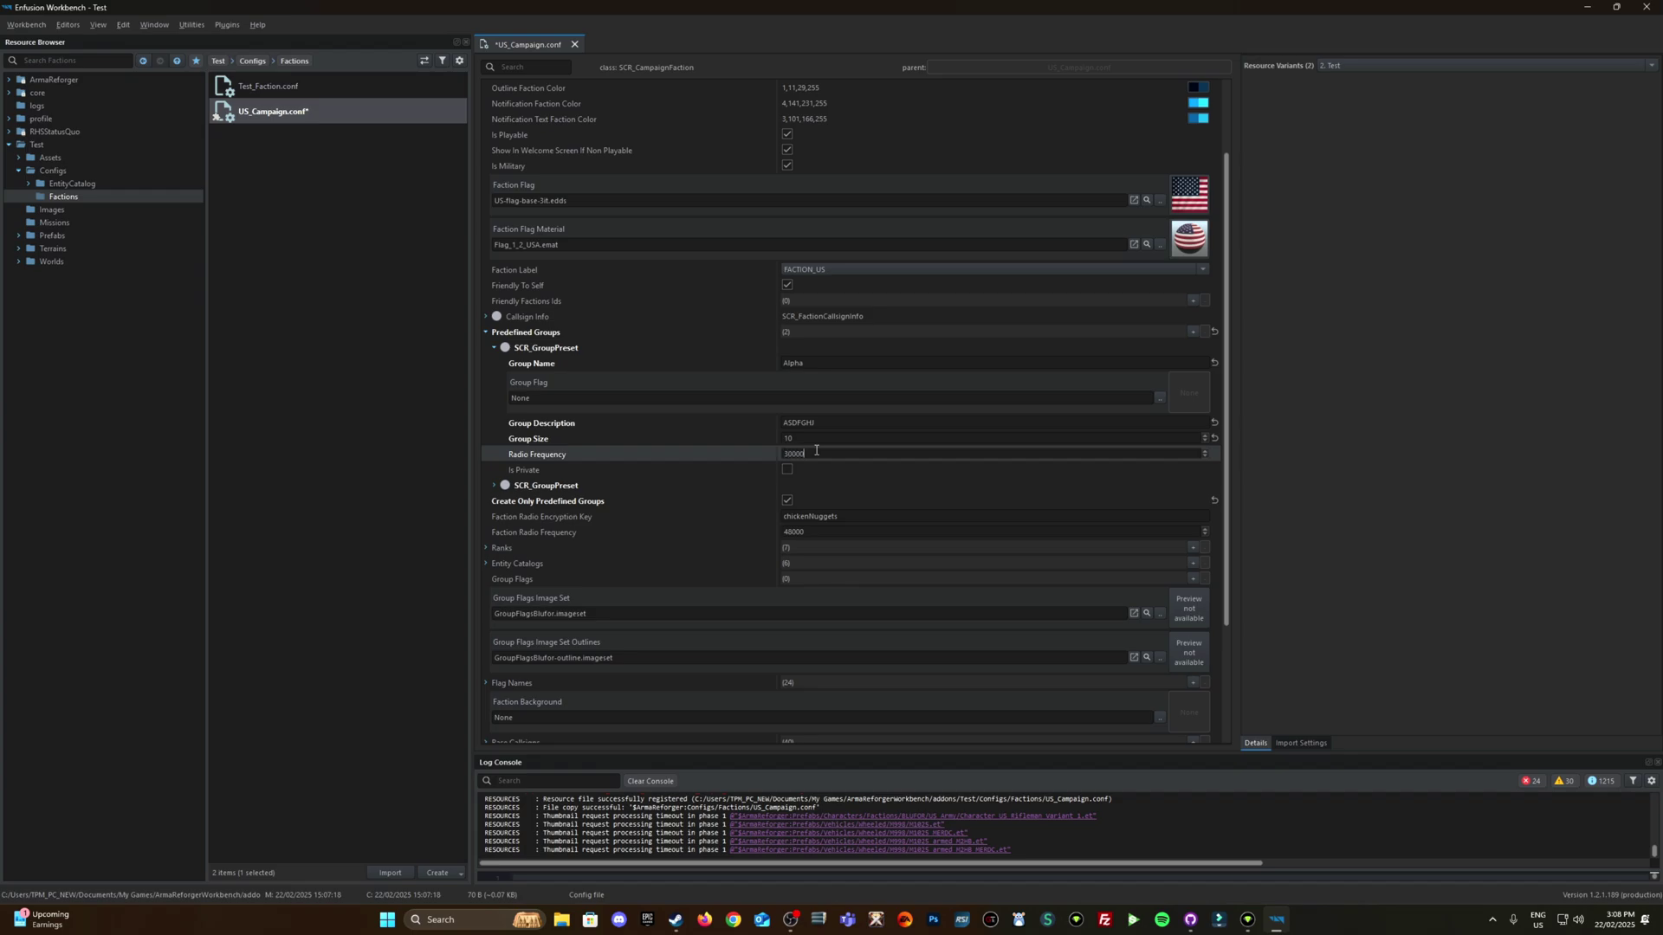
type("30000")
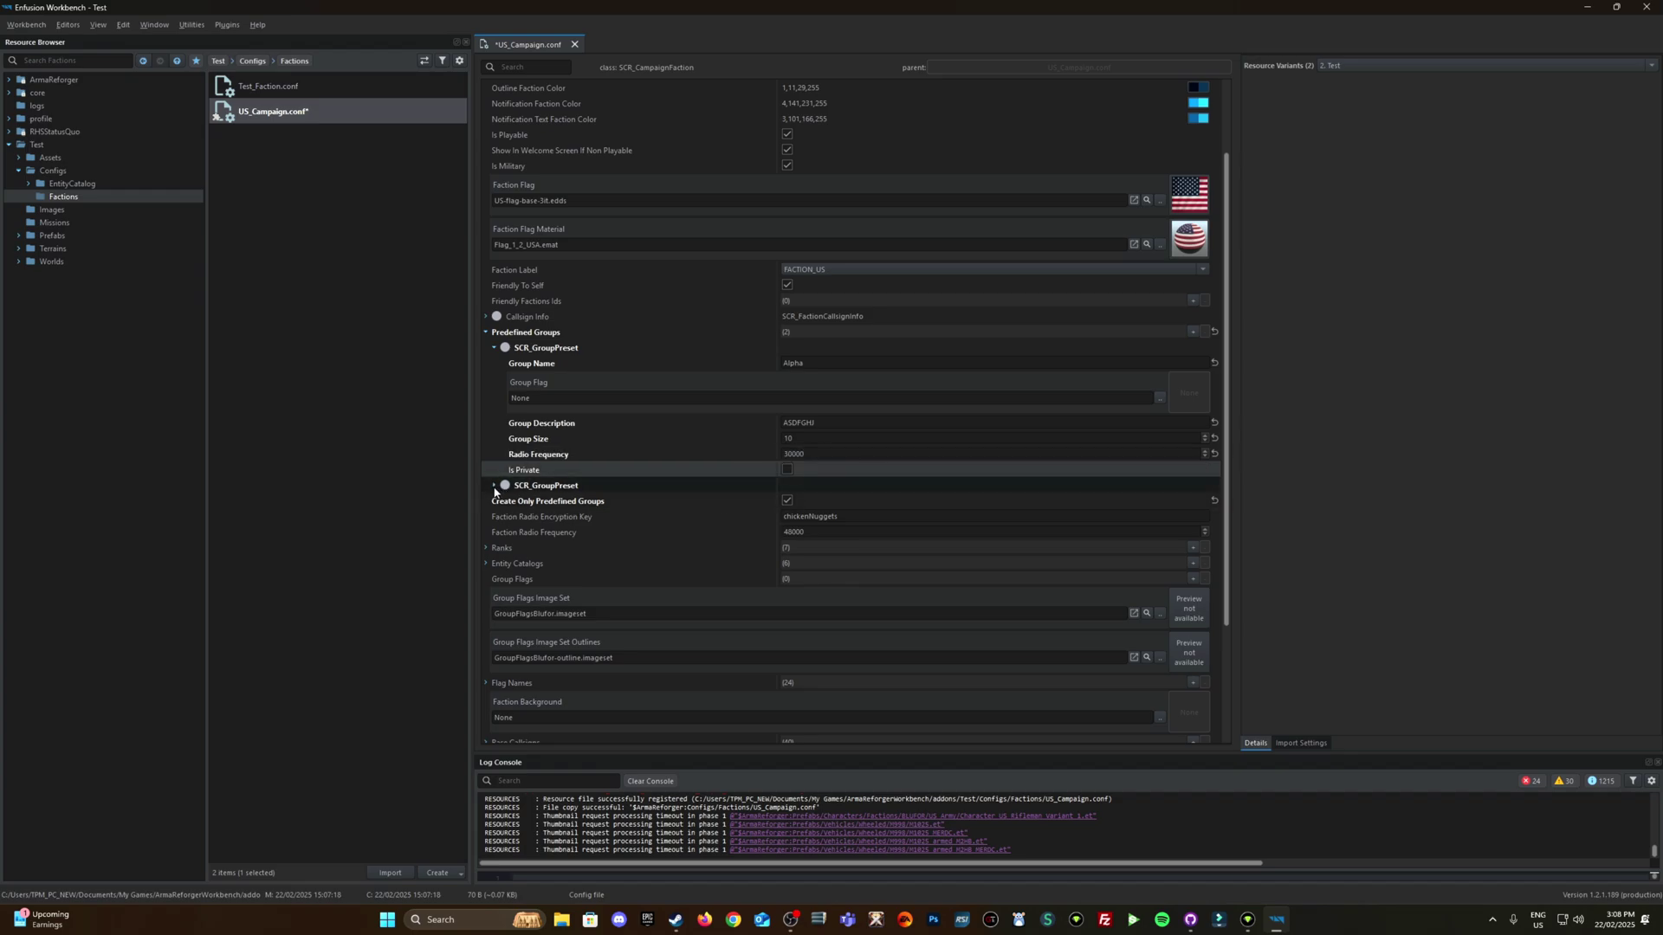
left_click(495, 485)
- Fill the Bravo preset with description 'asrdgfdsfgf', size 8 and radio frequency 31000
left_click(838, 499)
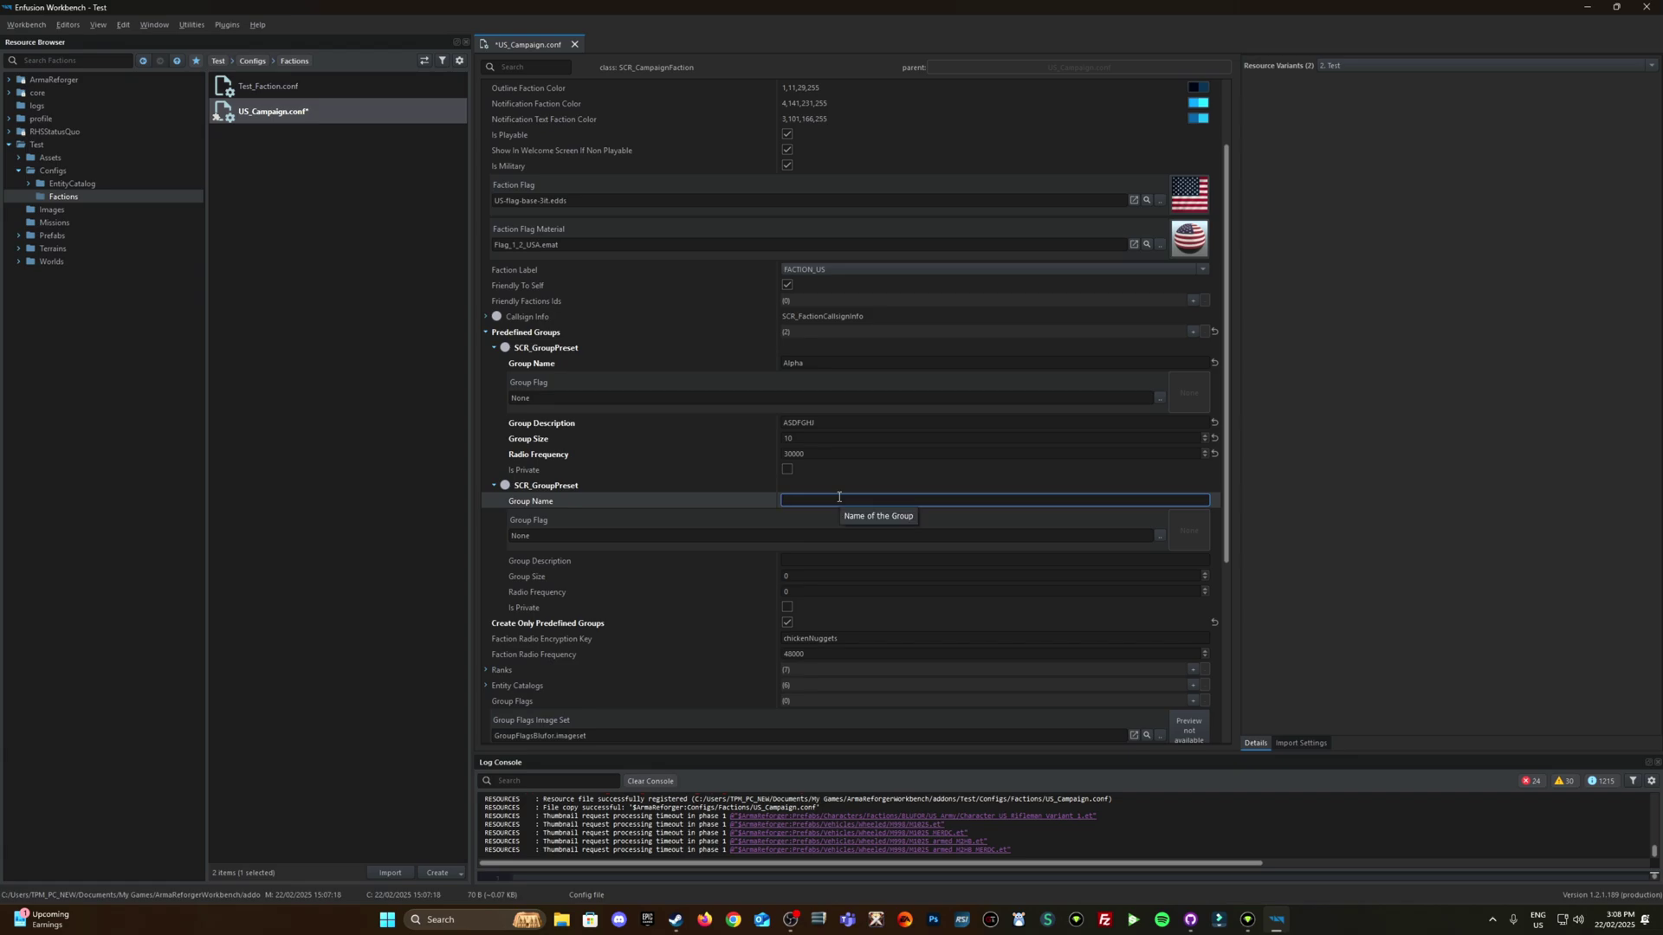
key("BackSpace")
key("BackSpace")
key("BackSpace")
key("BackSpace")
left_click(825, 562)
type("asrdgfdsfgf")
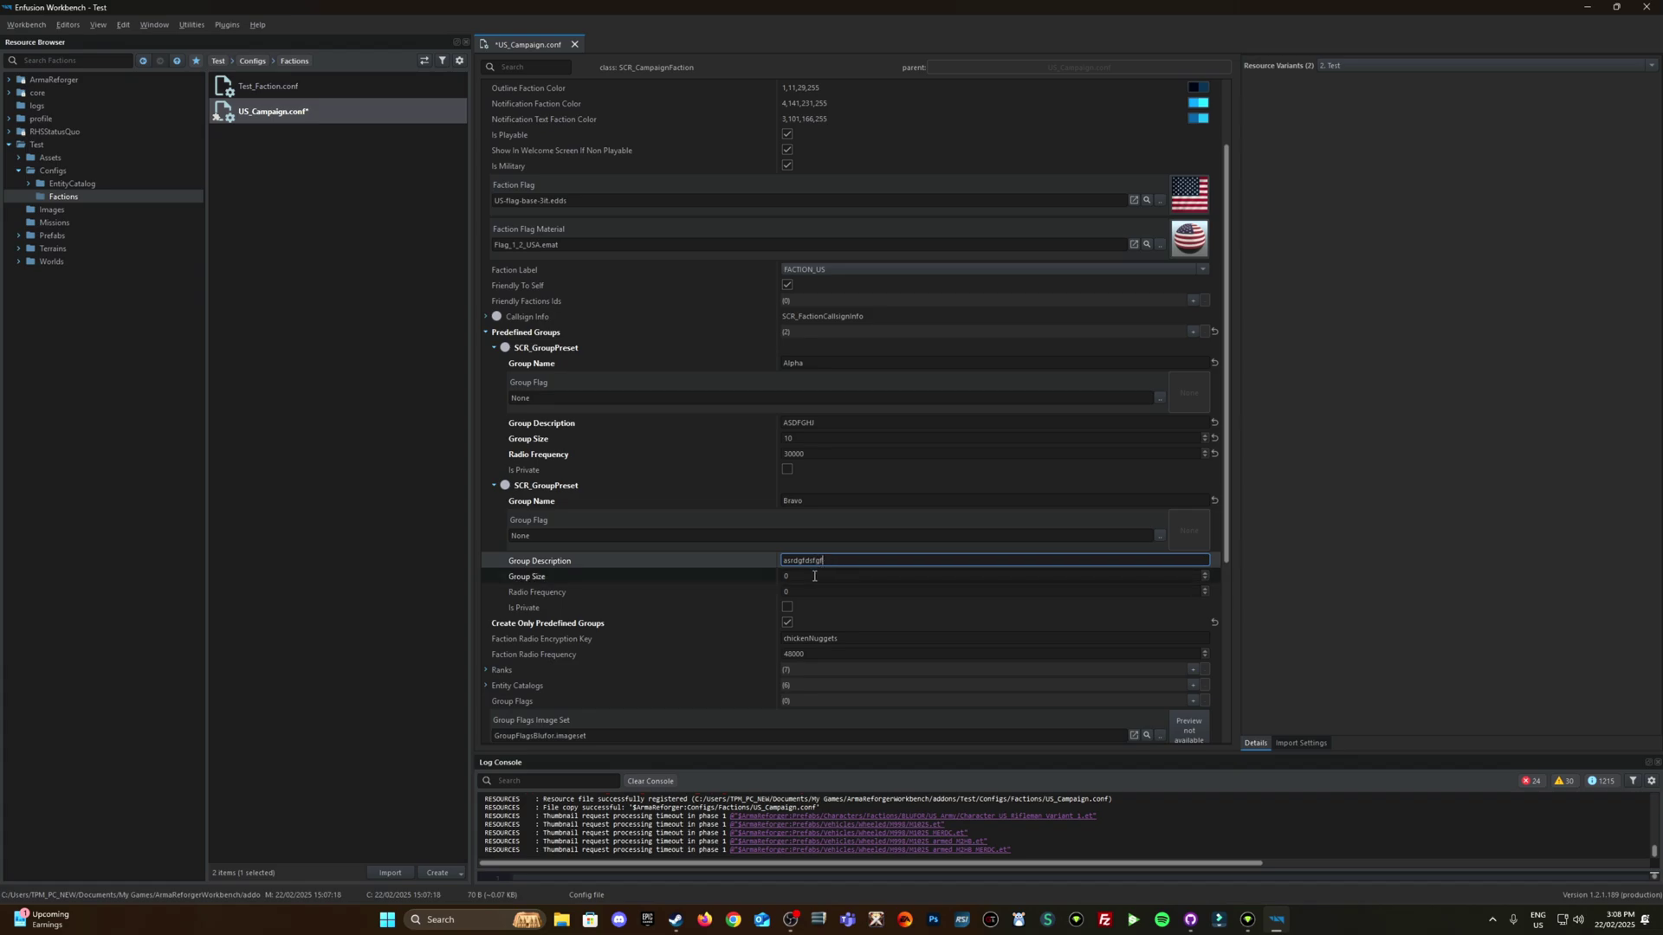
key("Return")
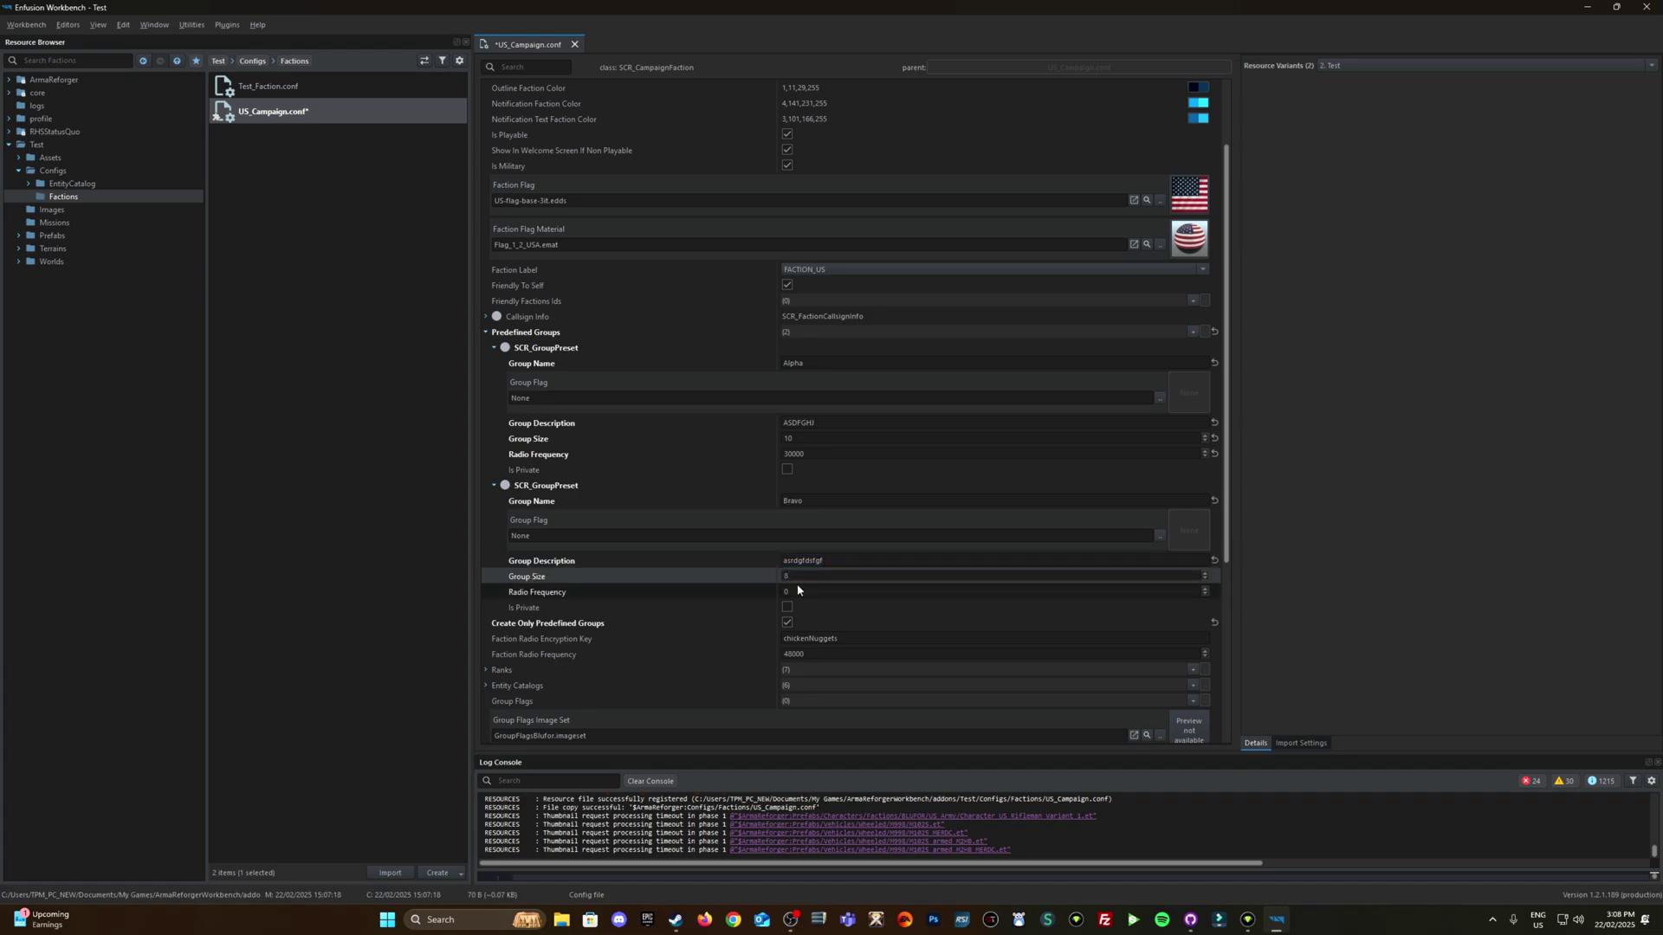
left_click(801, 592)
type("3")
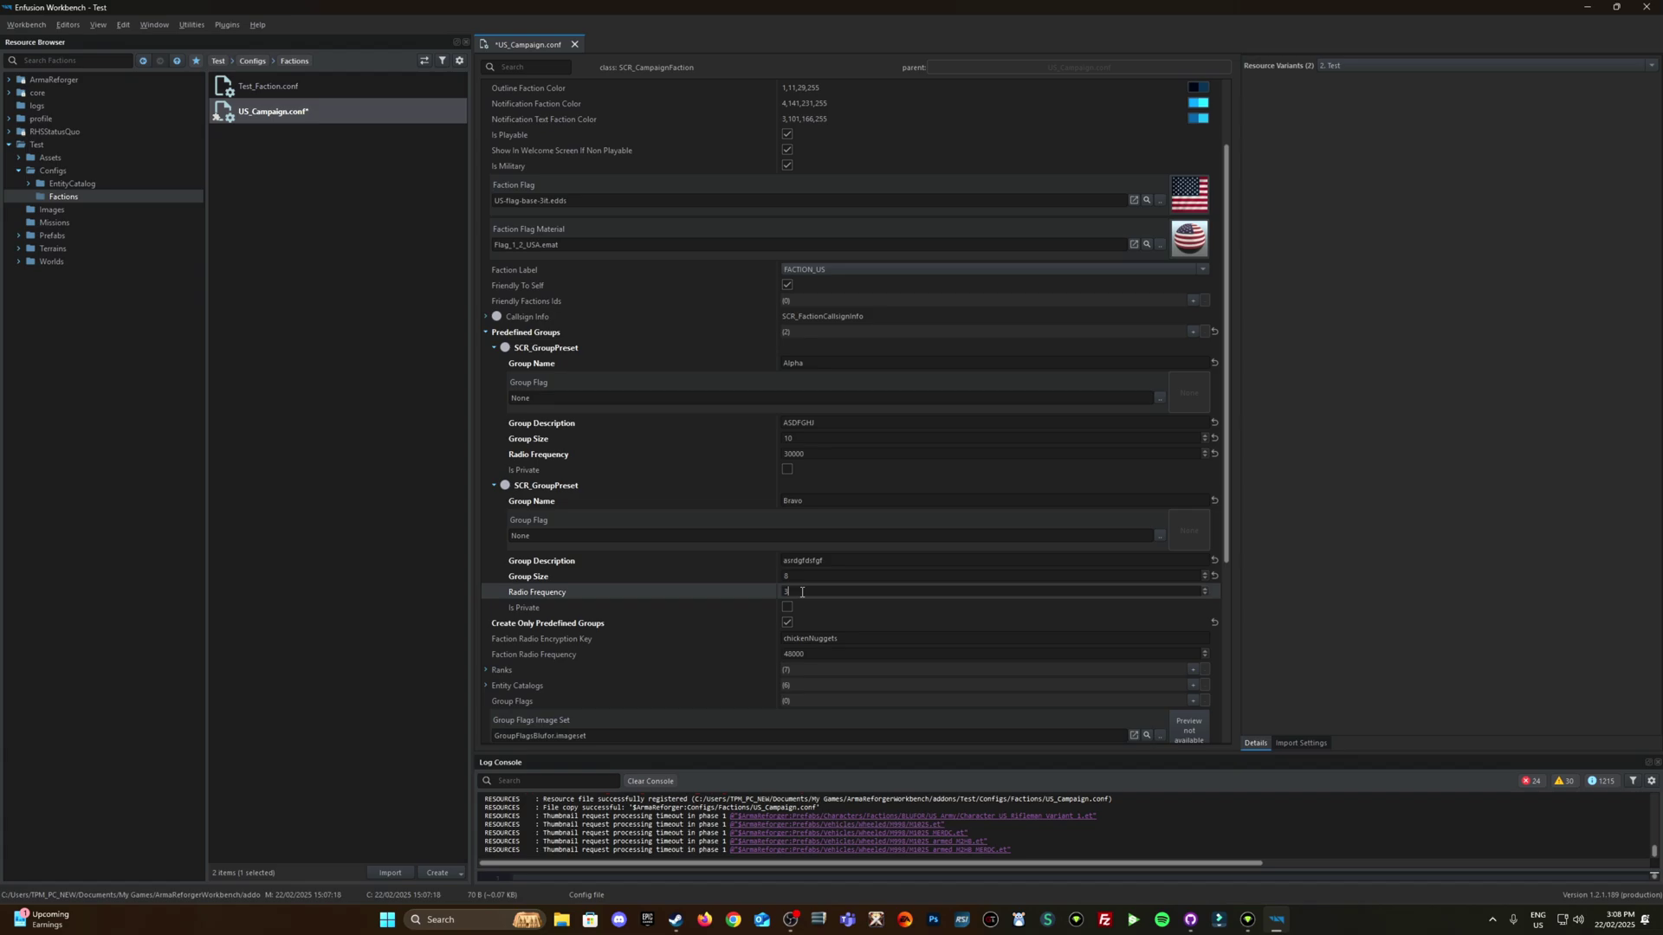
type("1000")
left_click(861, 624)
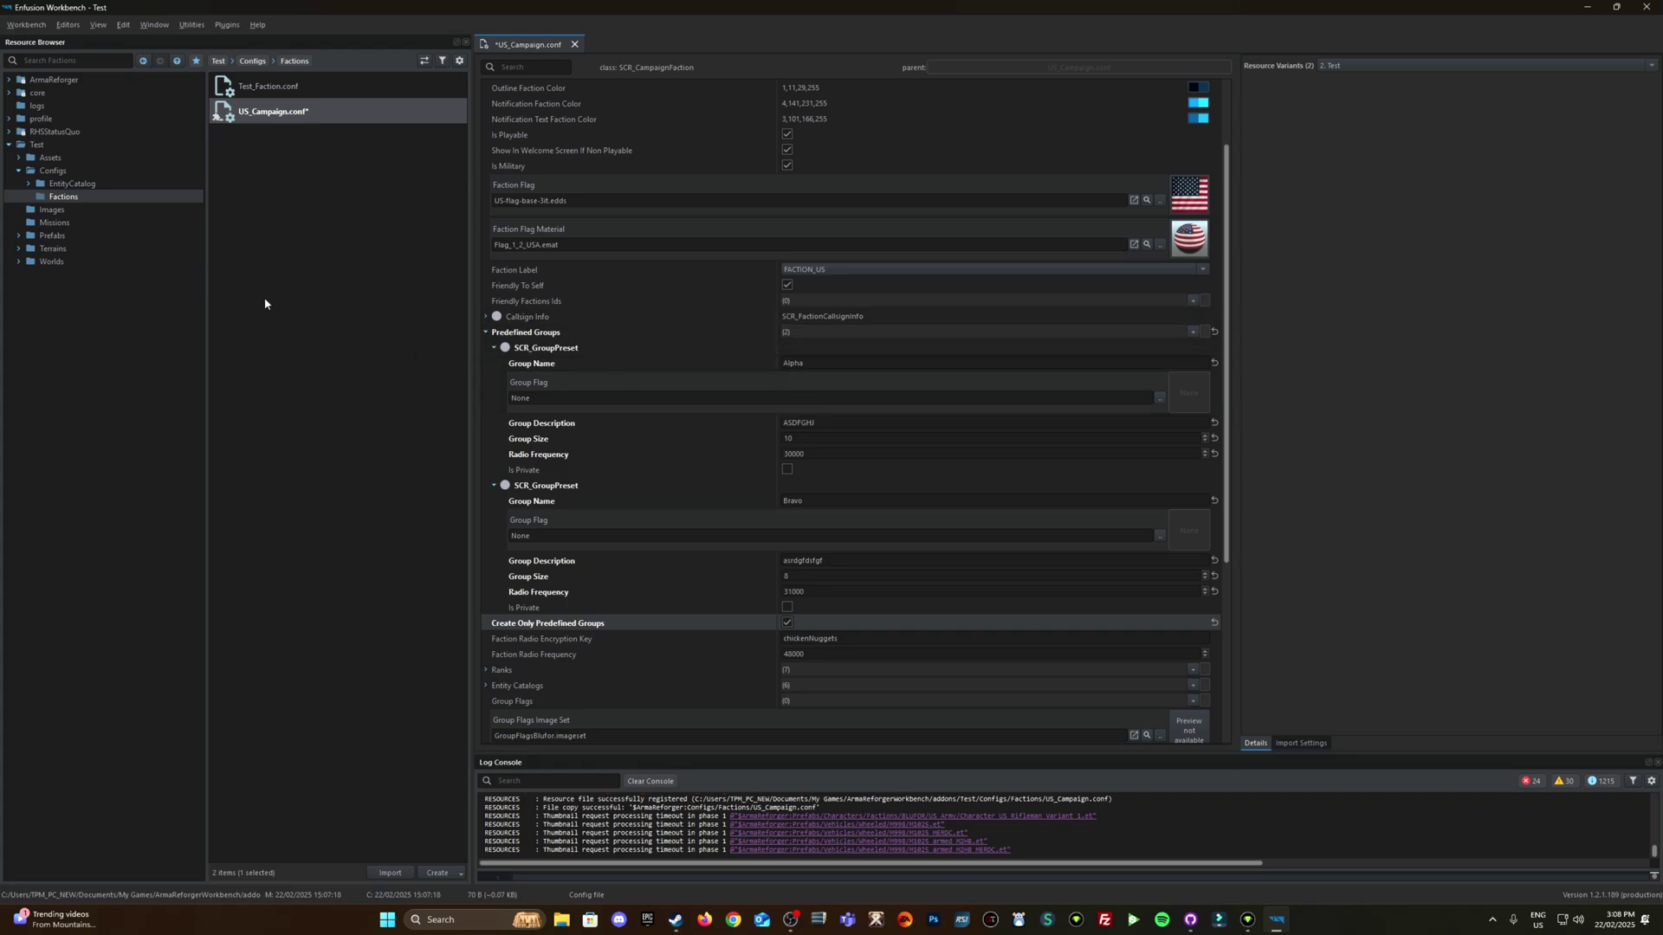
- Assign wolf.edds as Alpha's group flag and Bravo.edds as Bravo's, saving US_Campaign.conf
left_click(43, 222)
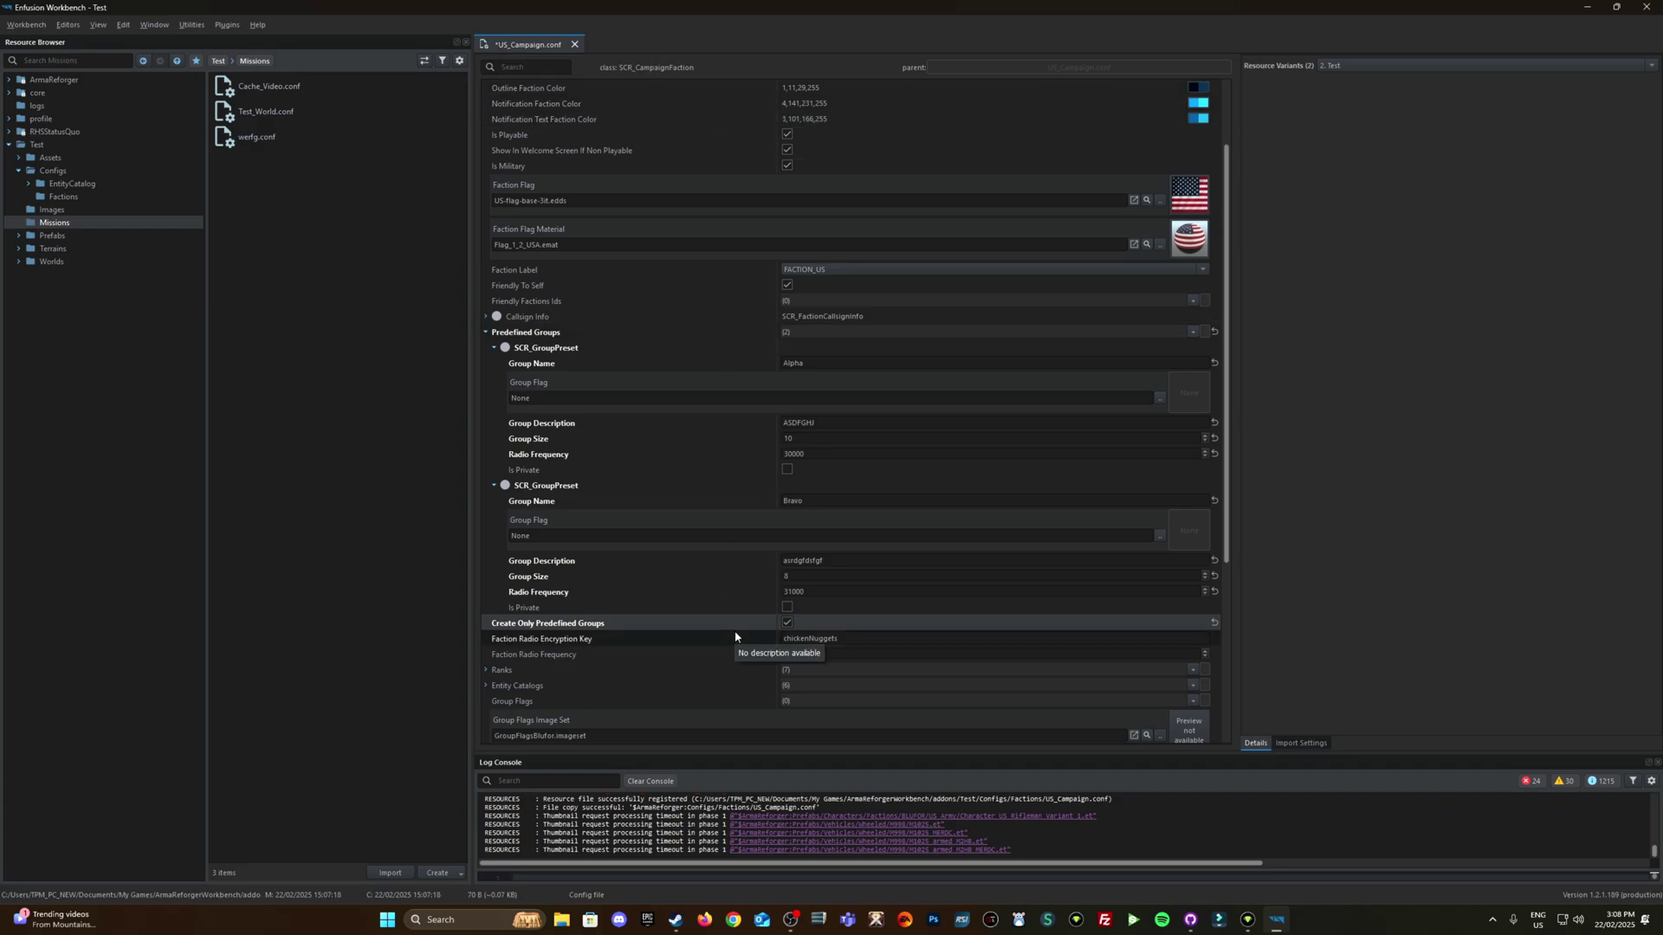
key("ctrl+s")
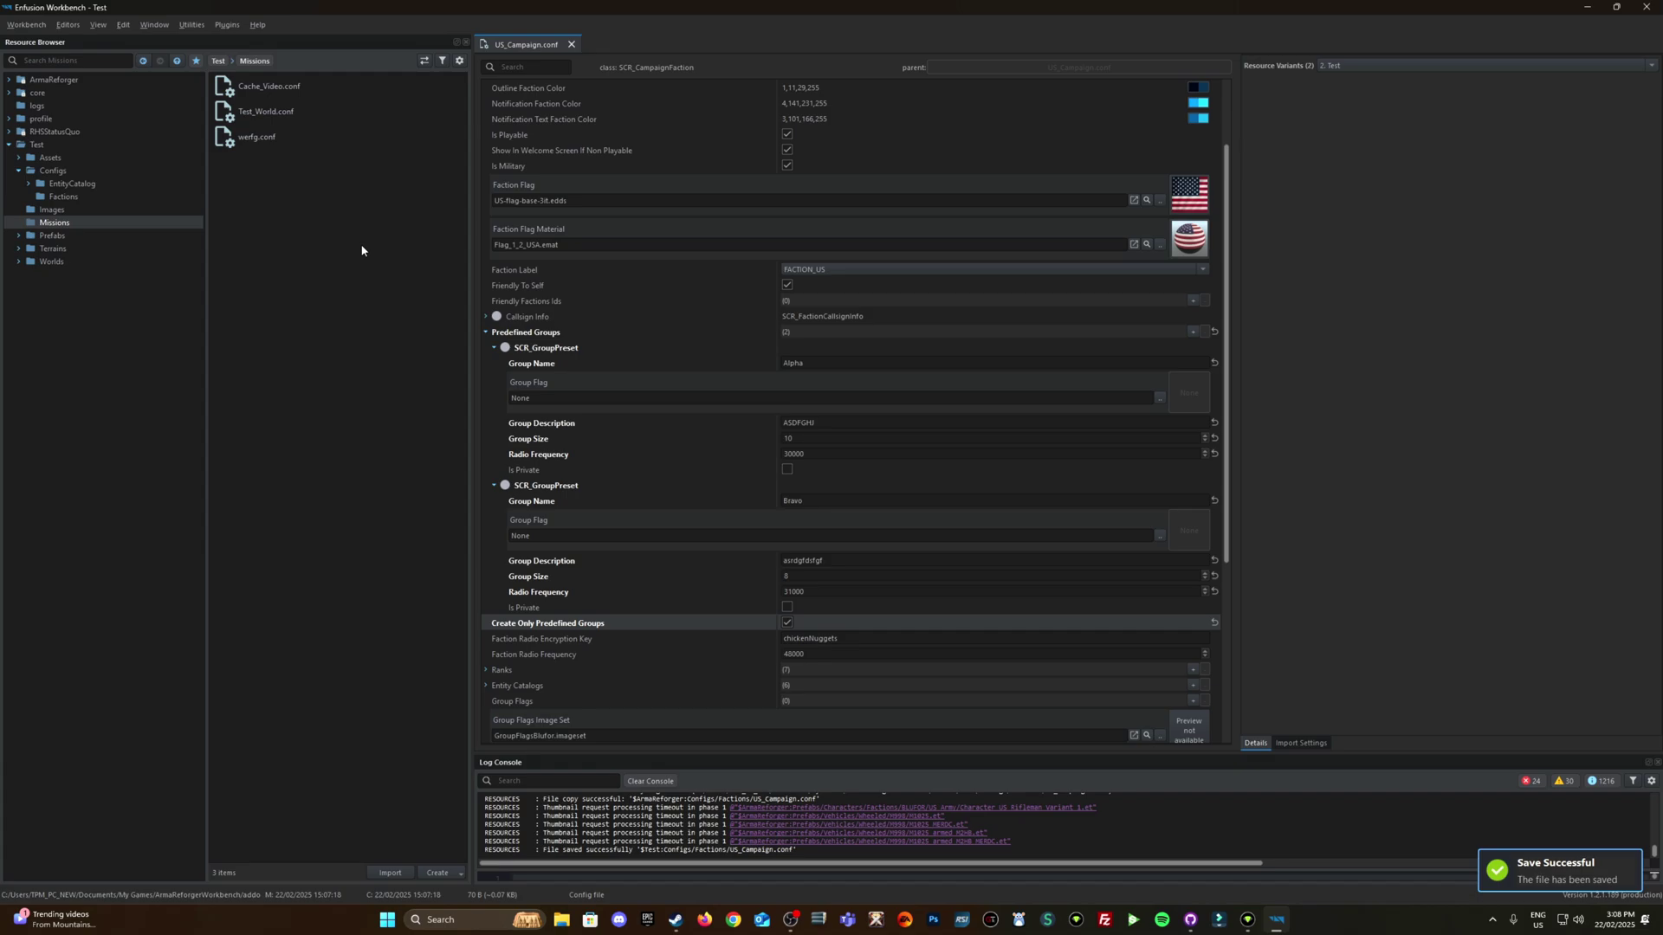
left_click(54, 209)
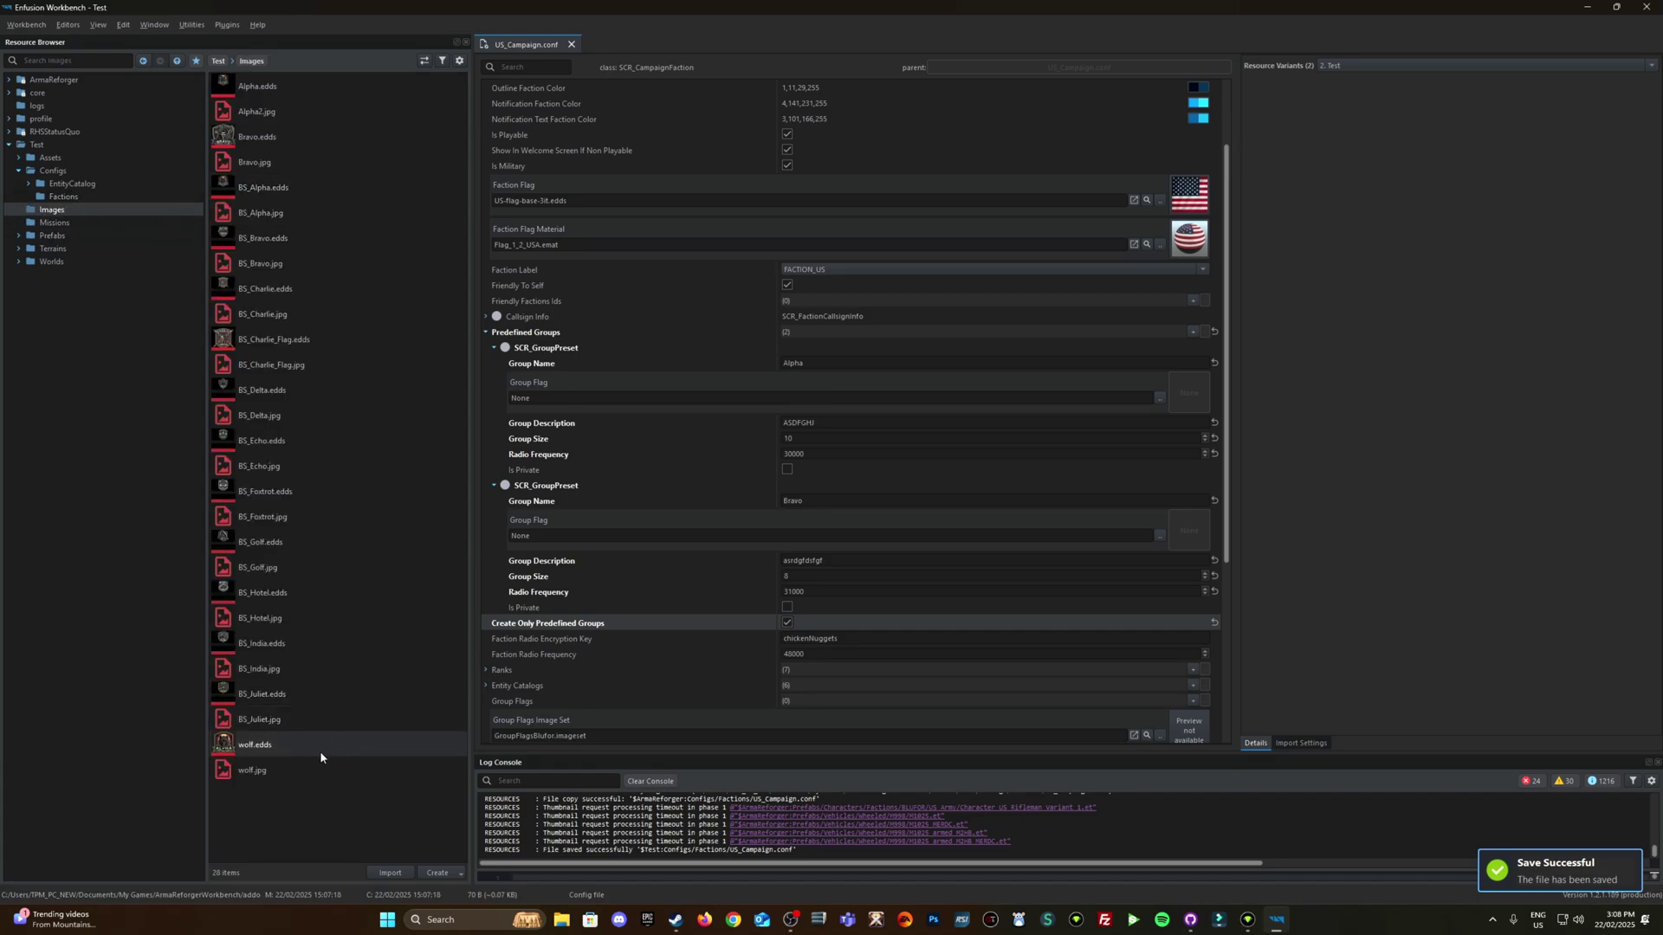
left_click_drag(320, 751, 661, 718)
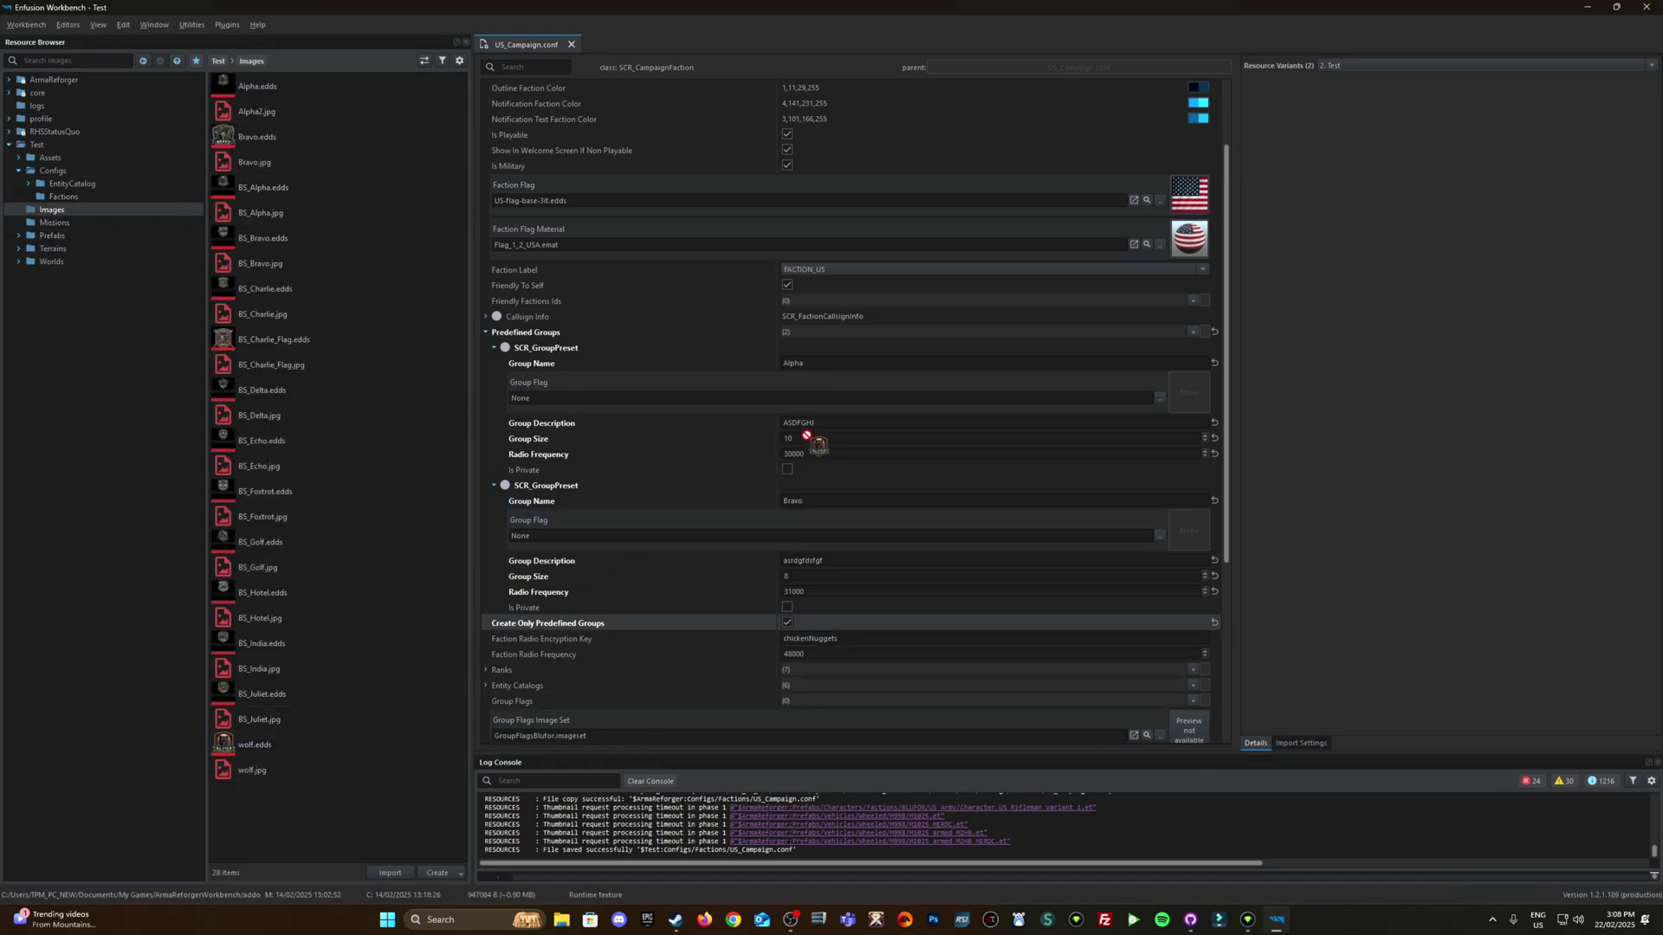
left_click_drag(805, 436, 835, 387)
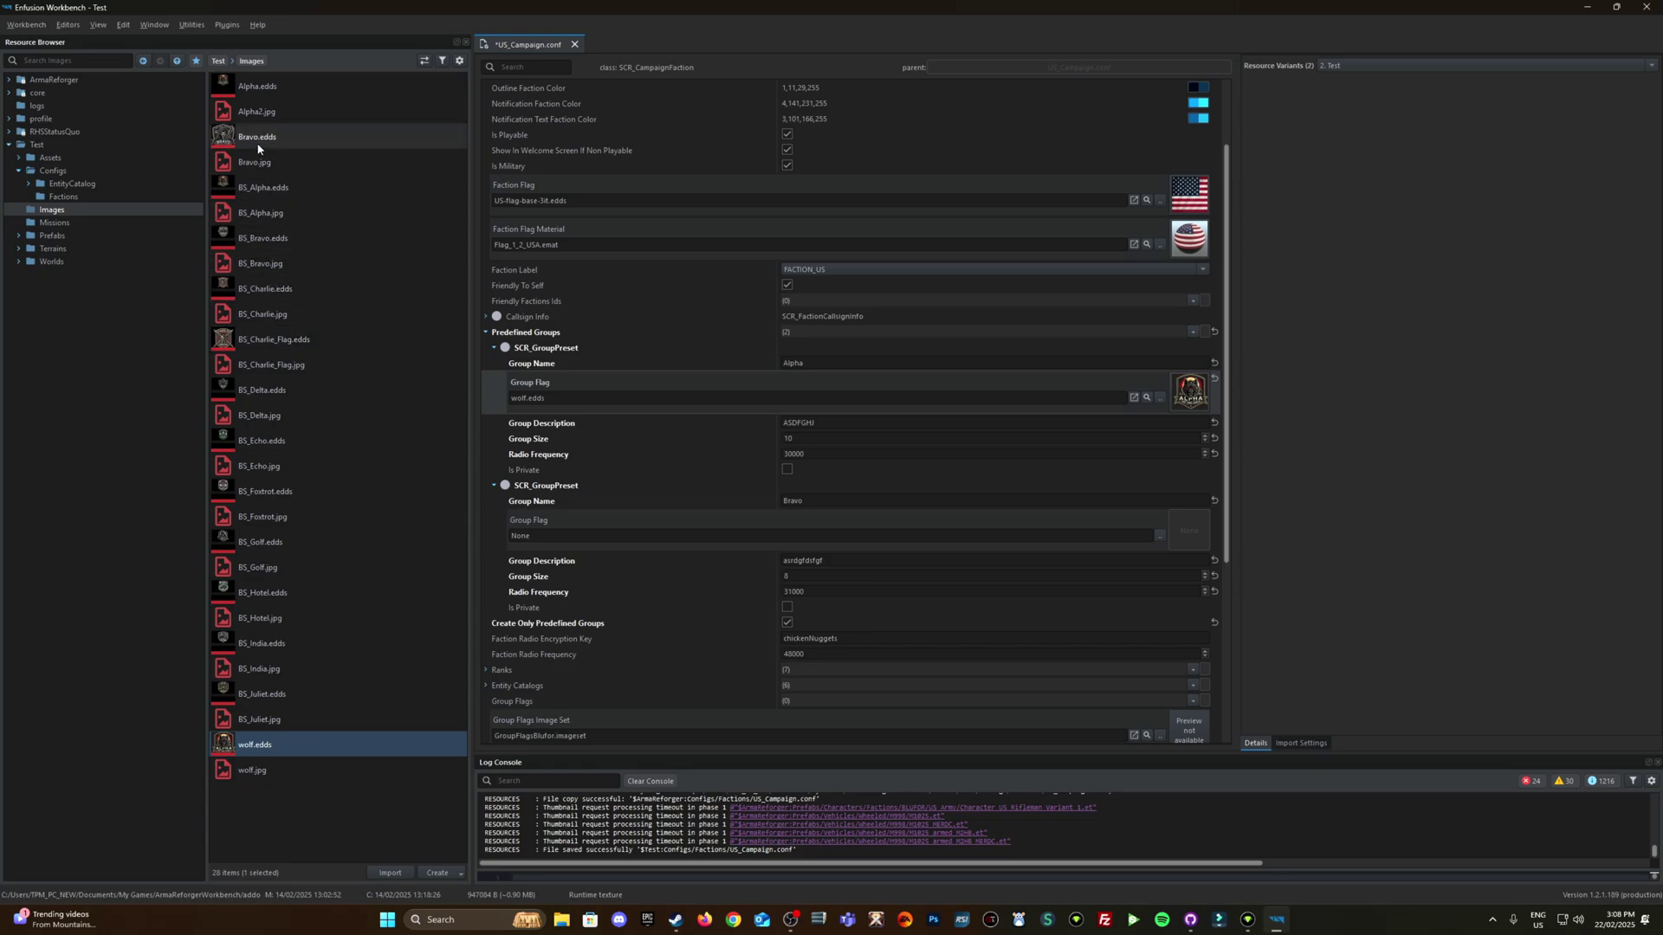
left_click_drag(258, 146, 823, 539)
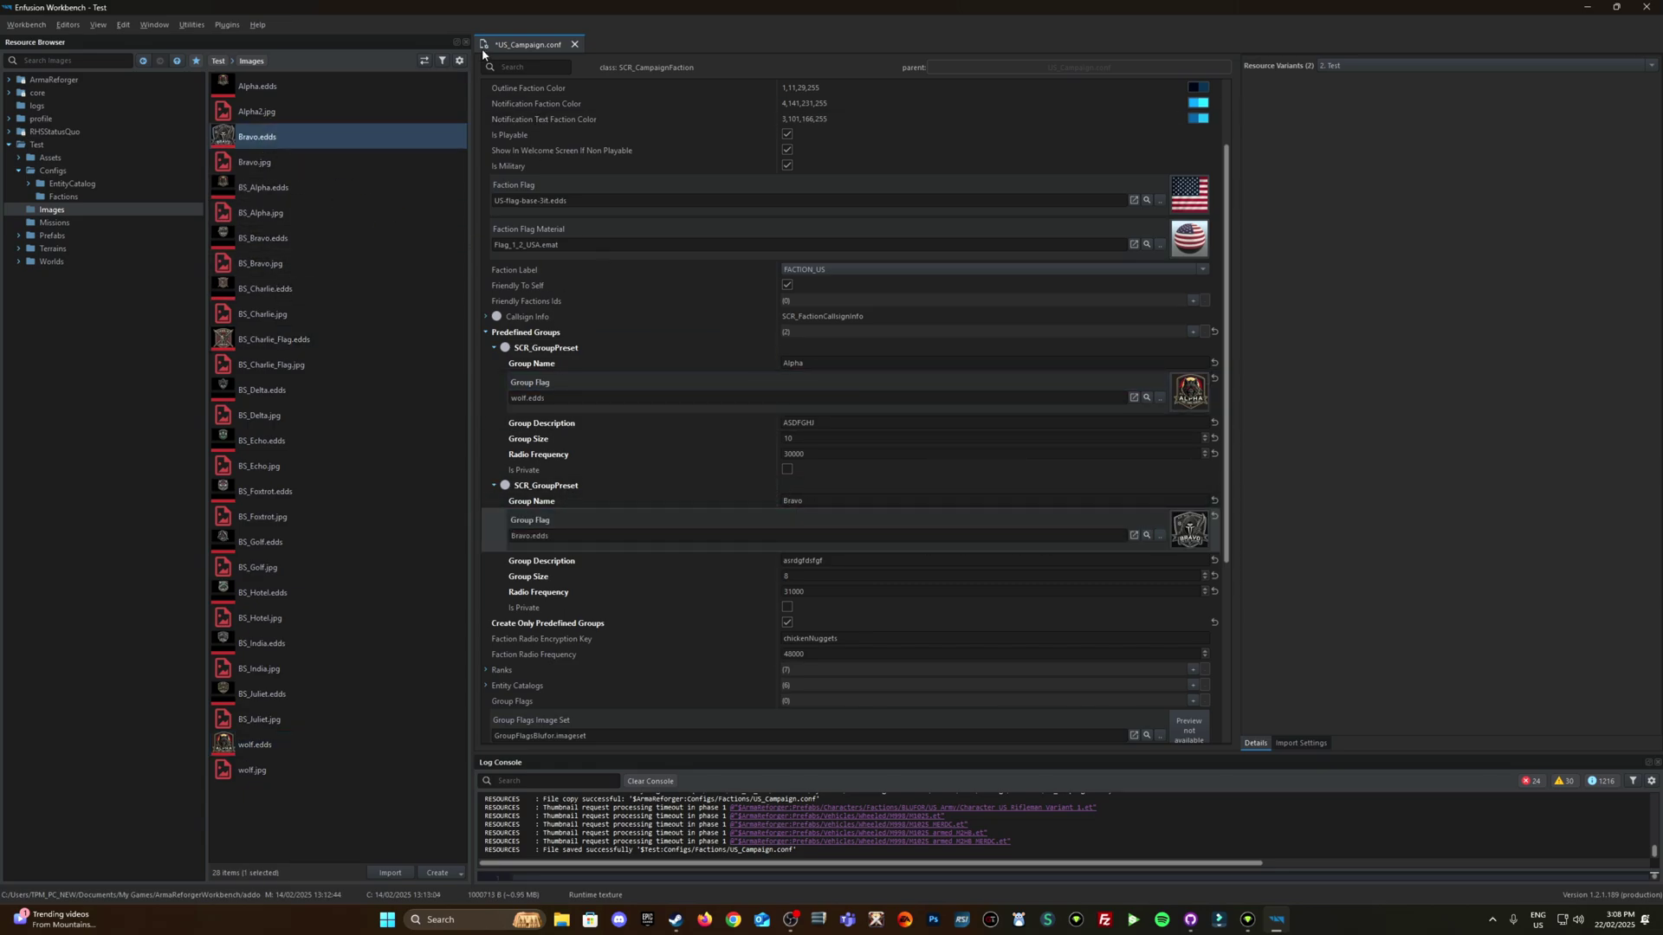
key("ctrl+s")
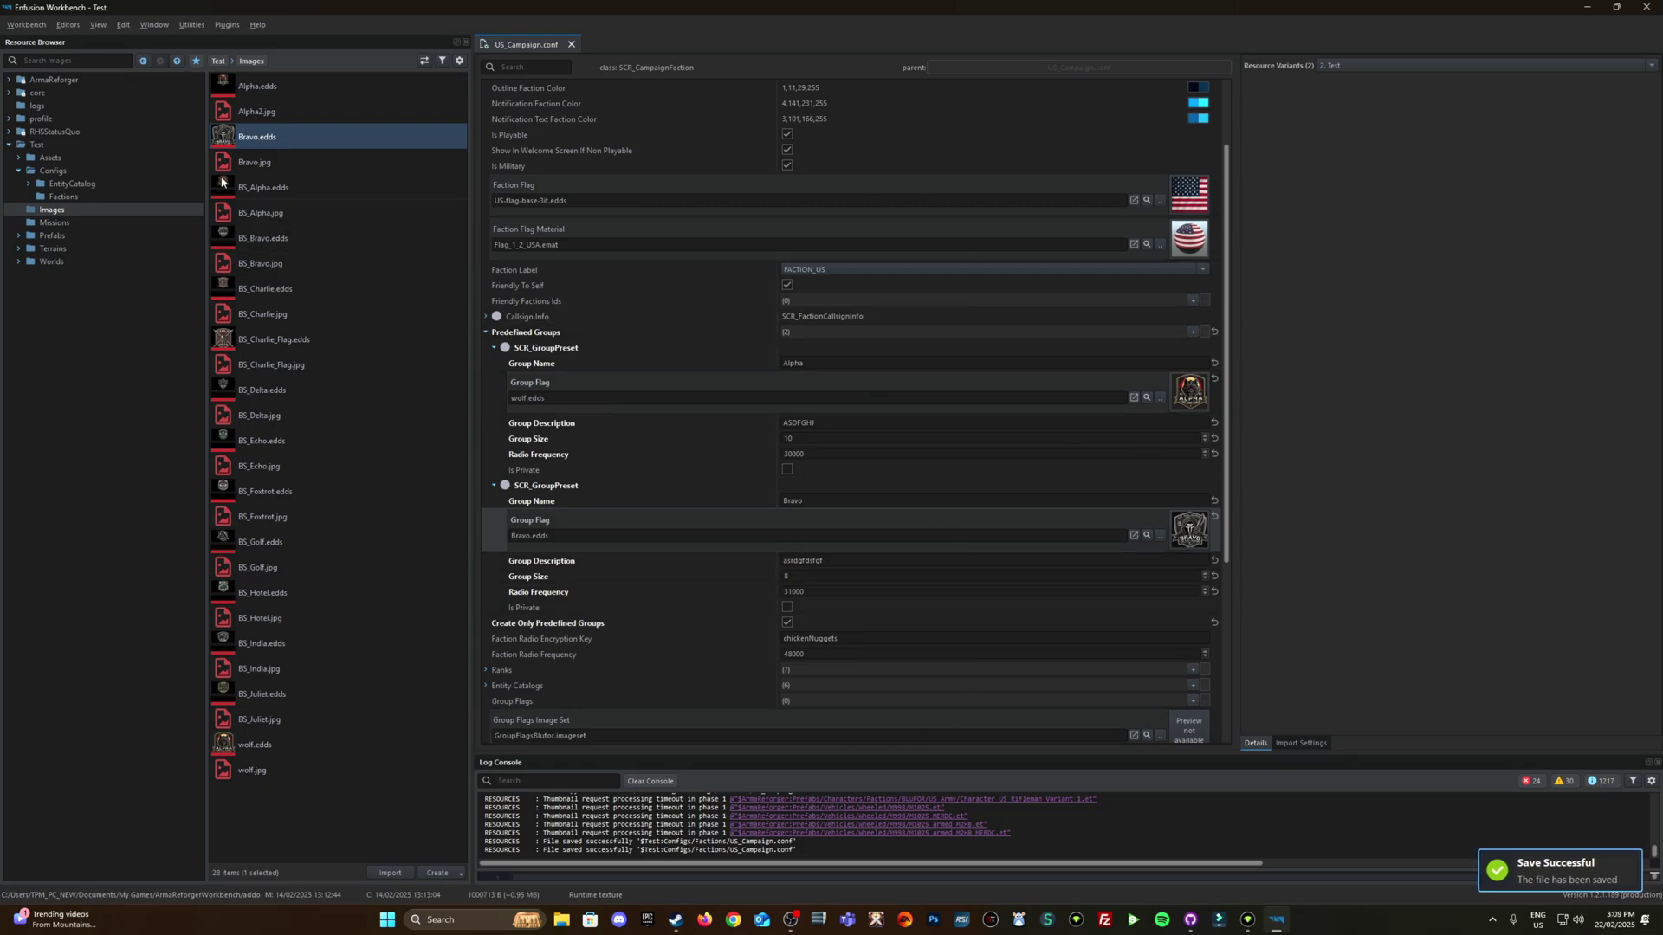
- Launch the World Editor and load the recent world worlds/MP/CTI_Campaign_Arland.ent
left_click(68, 24)
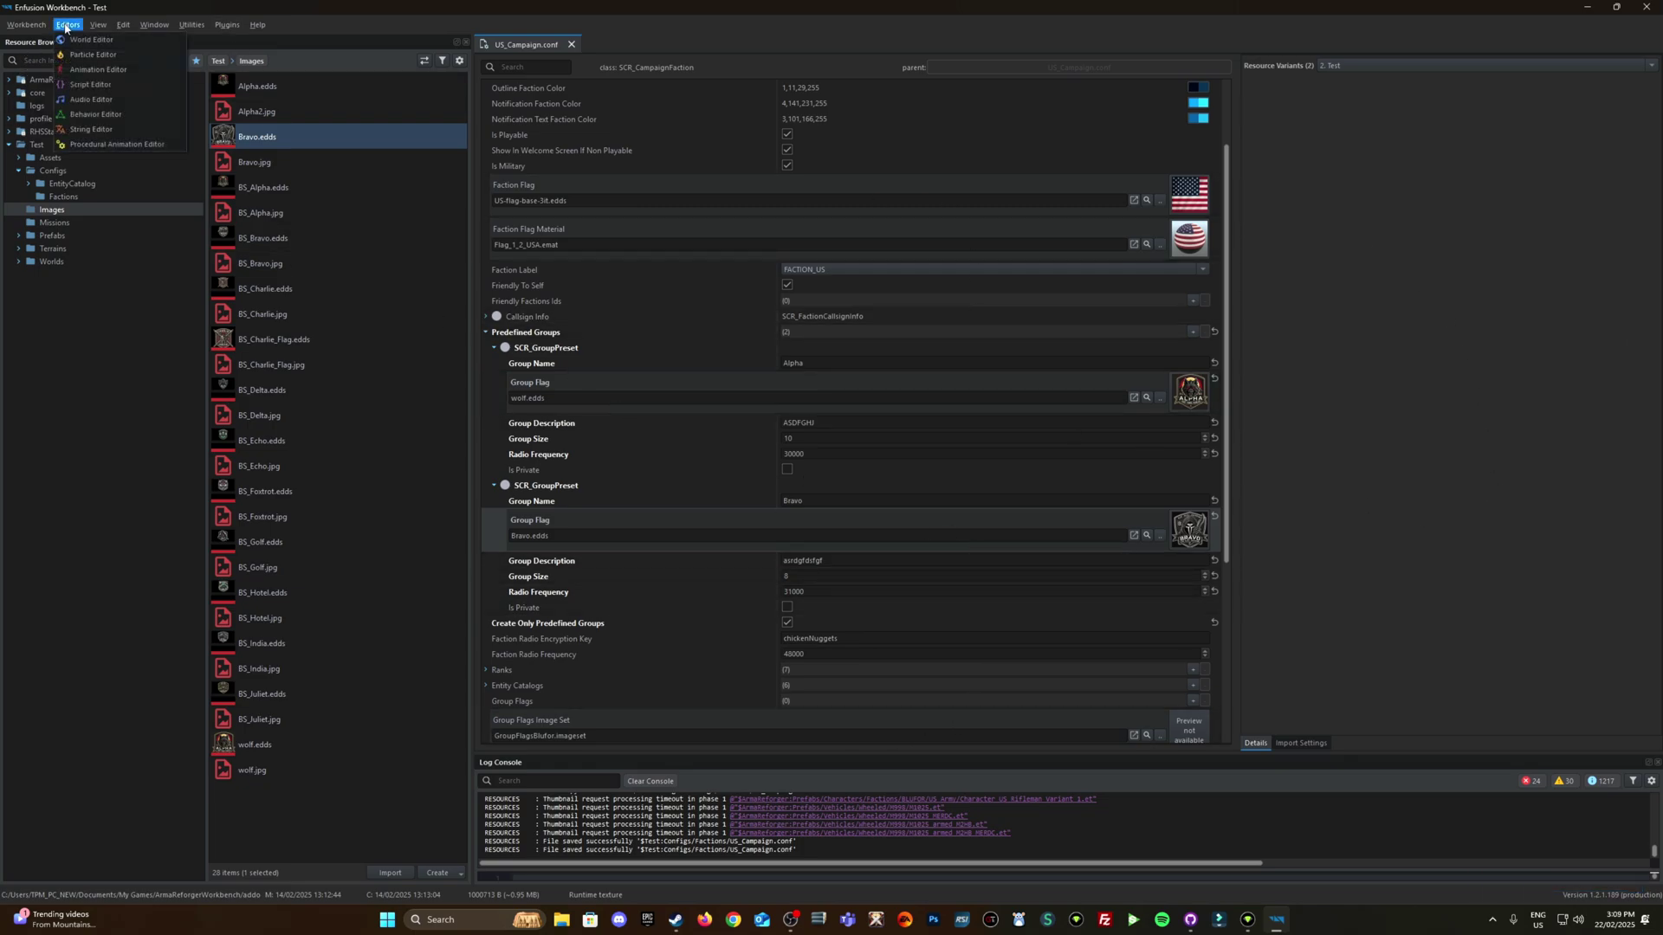
left_click(91, 39)
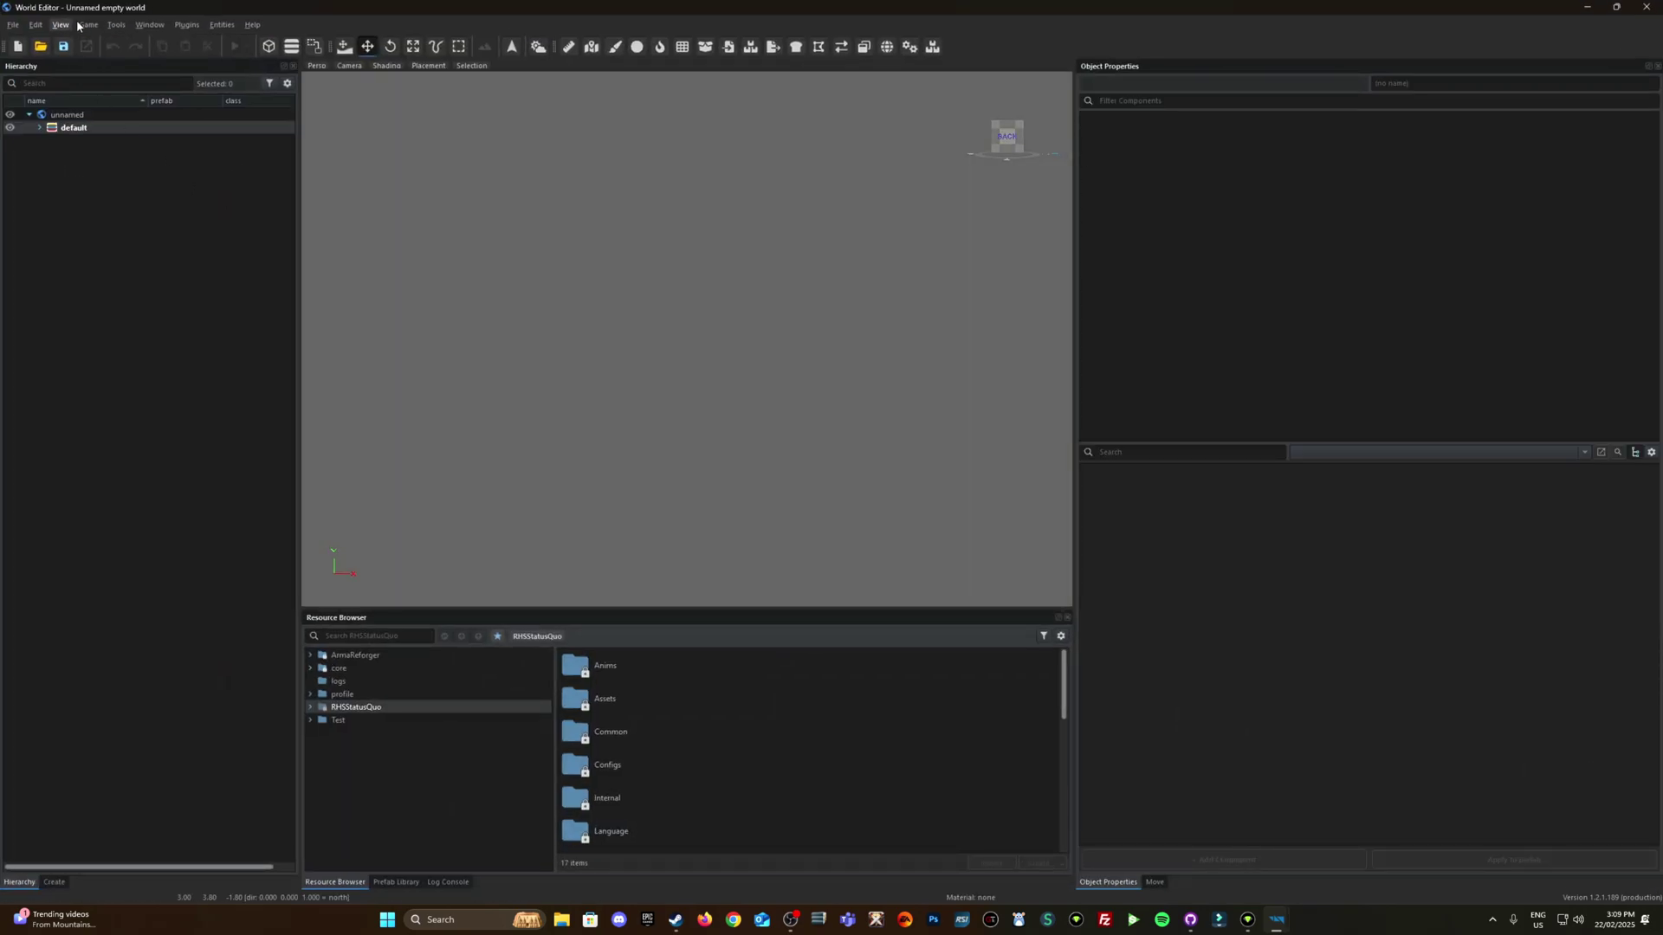
left_click(13, 24)
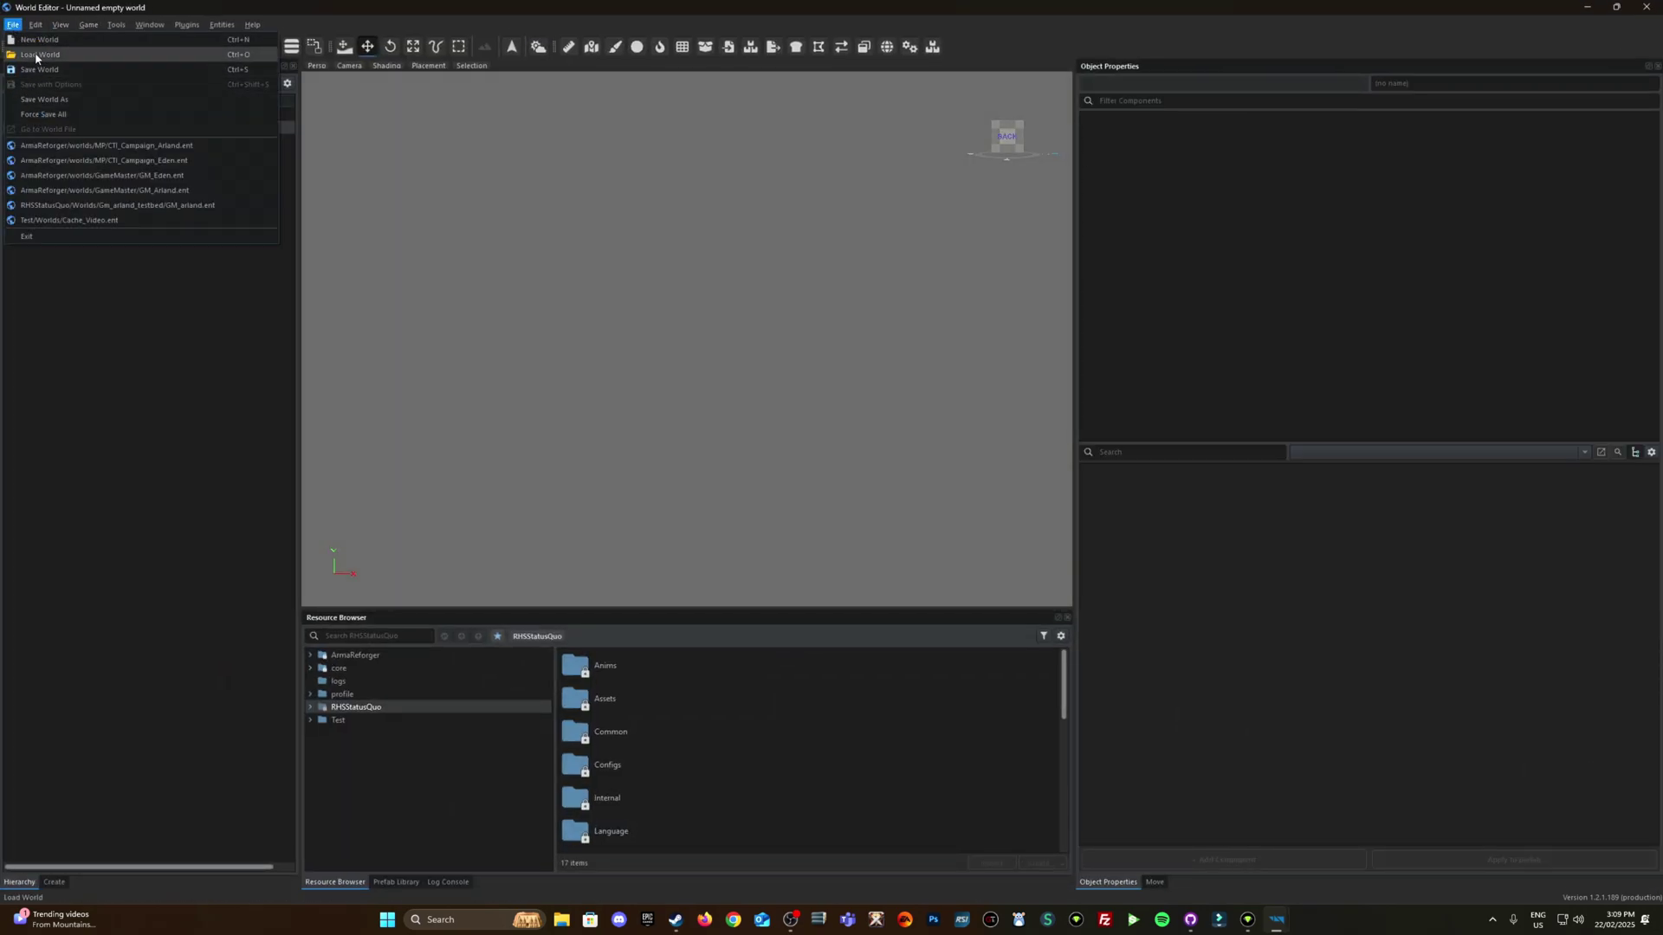
left_click(34, 55)
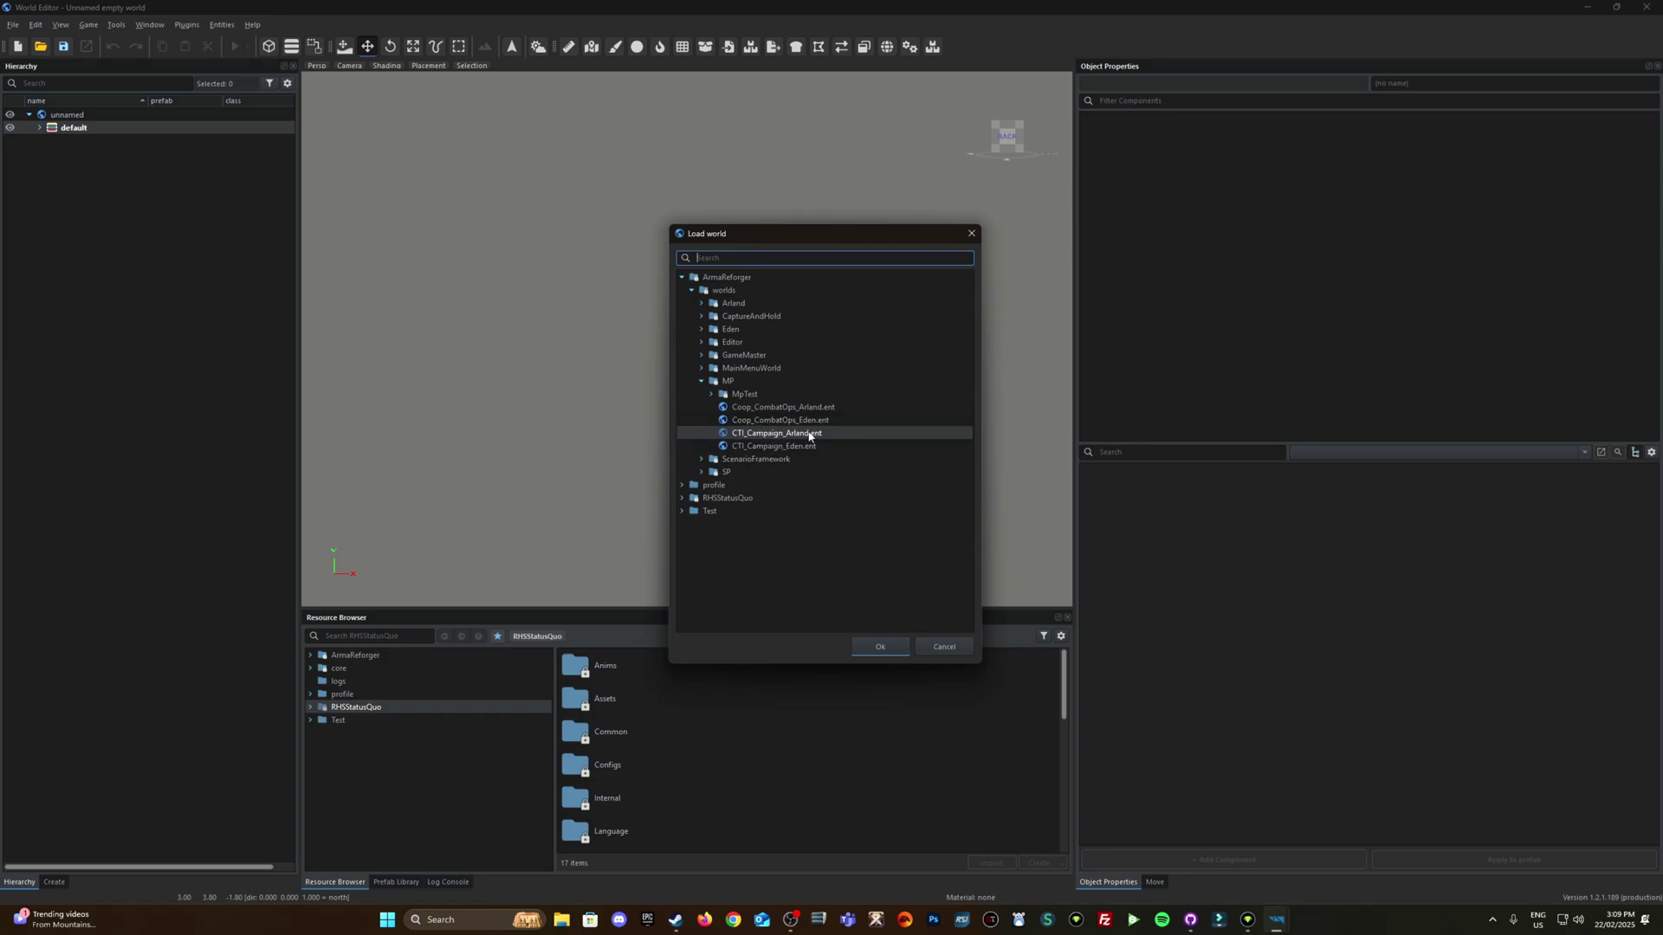
left_click(942, 646)
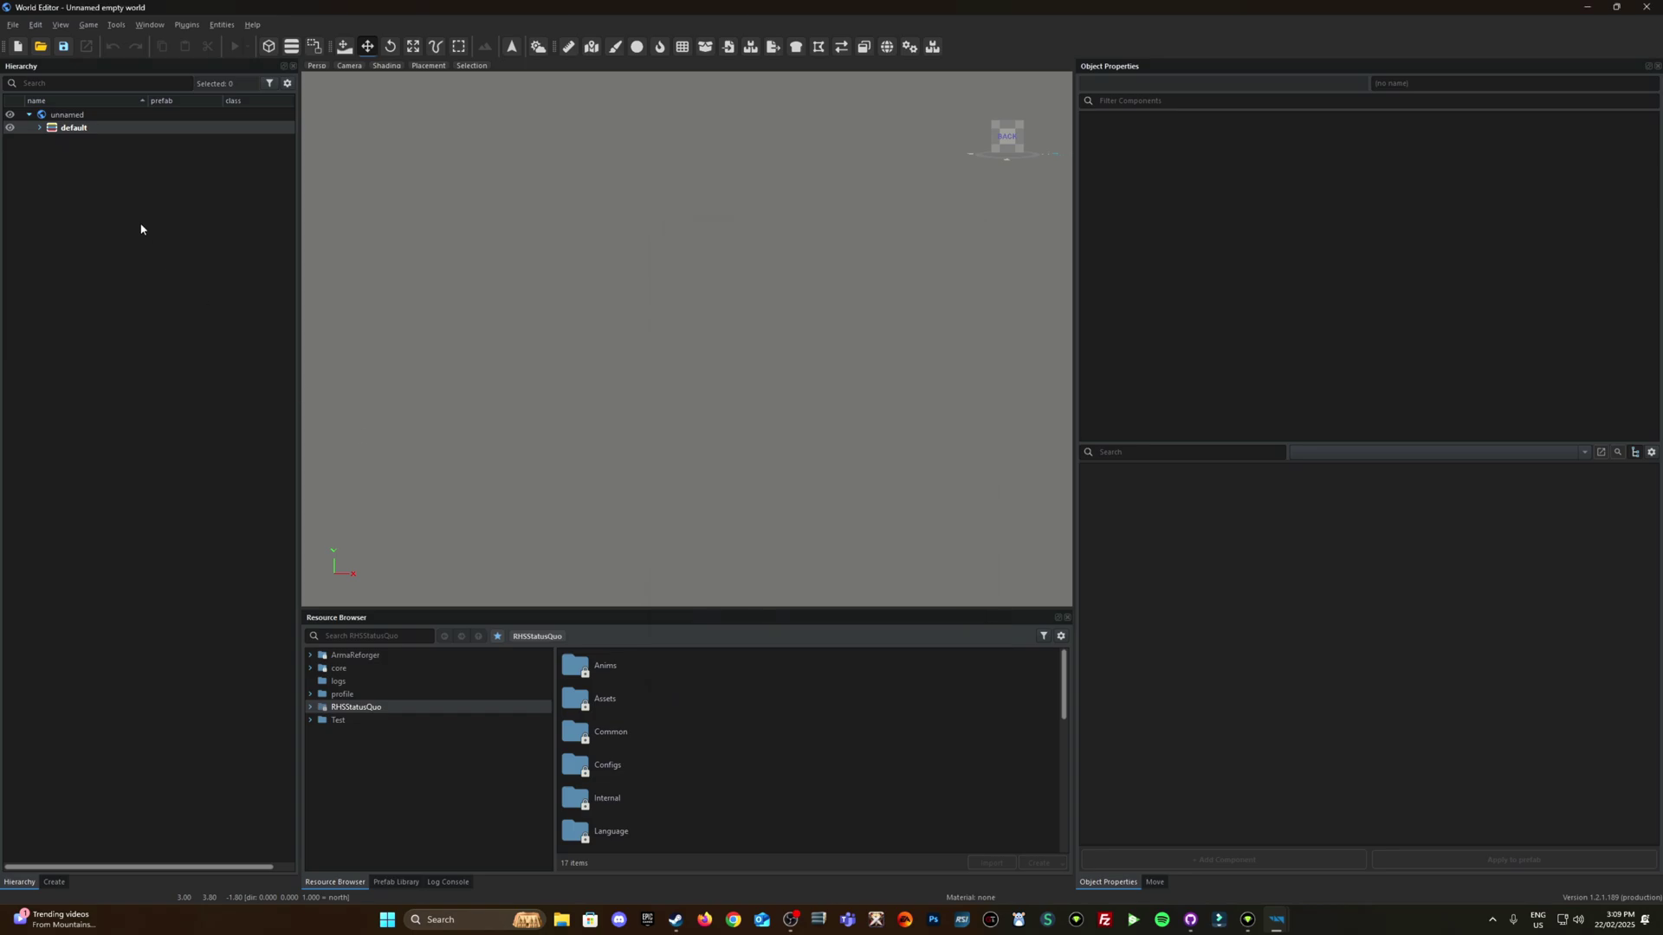
left_click(8, 26)
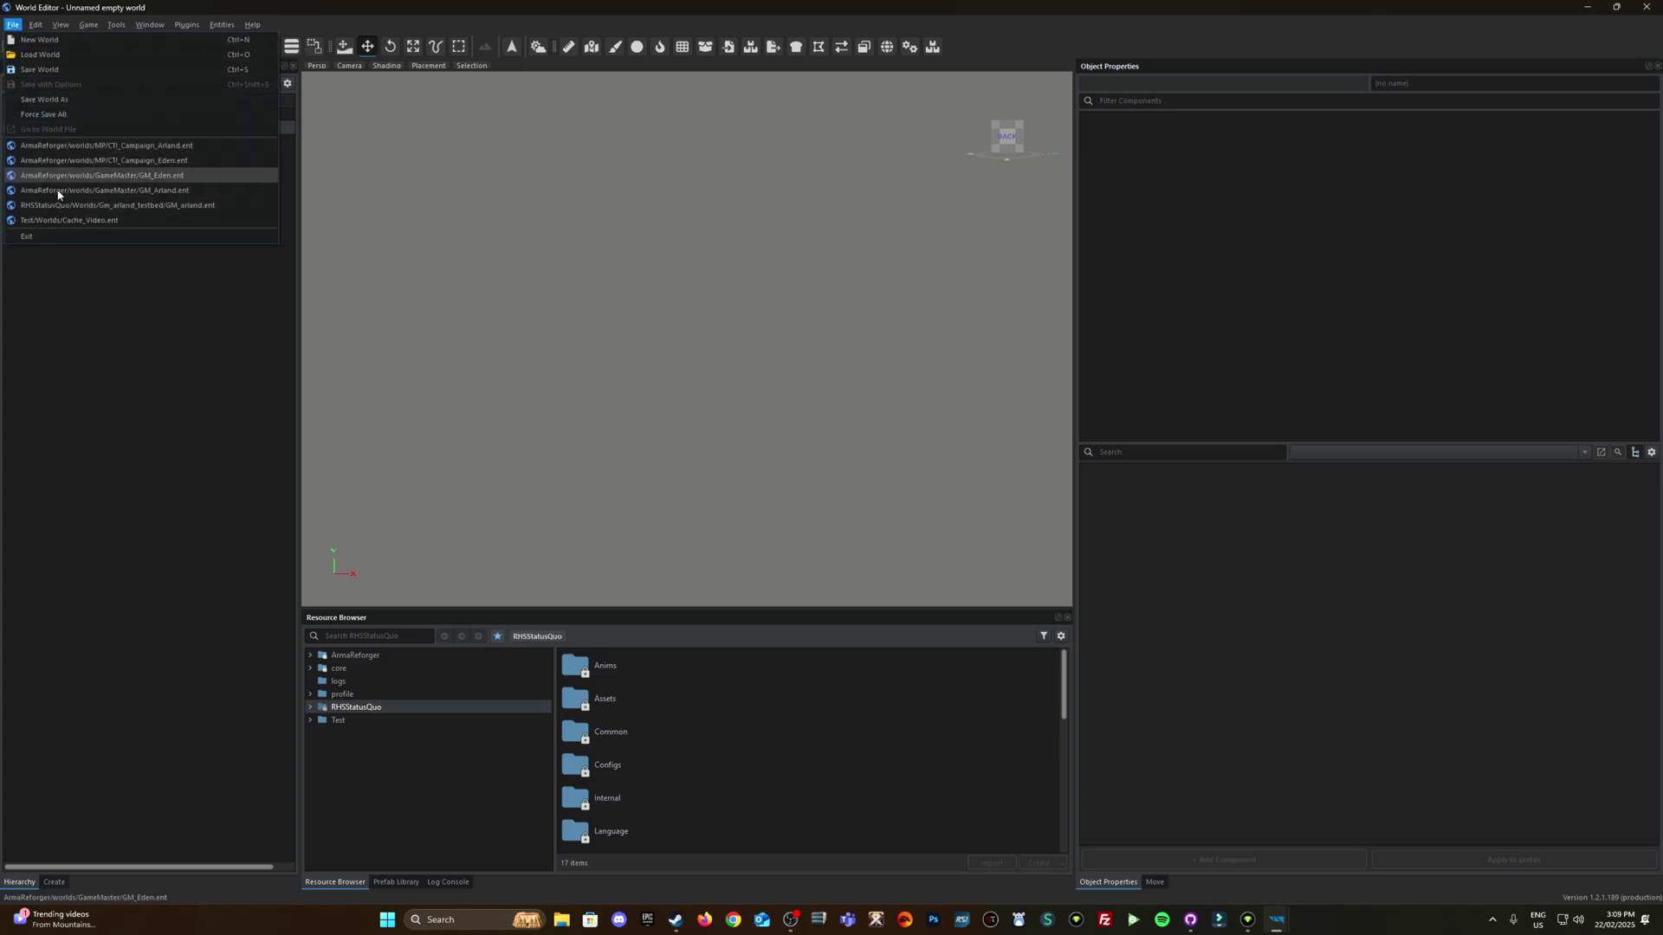
left_click(168, 146)
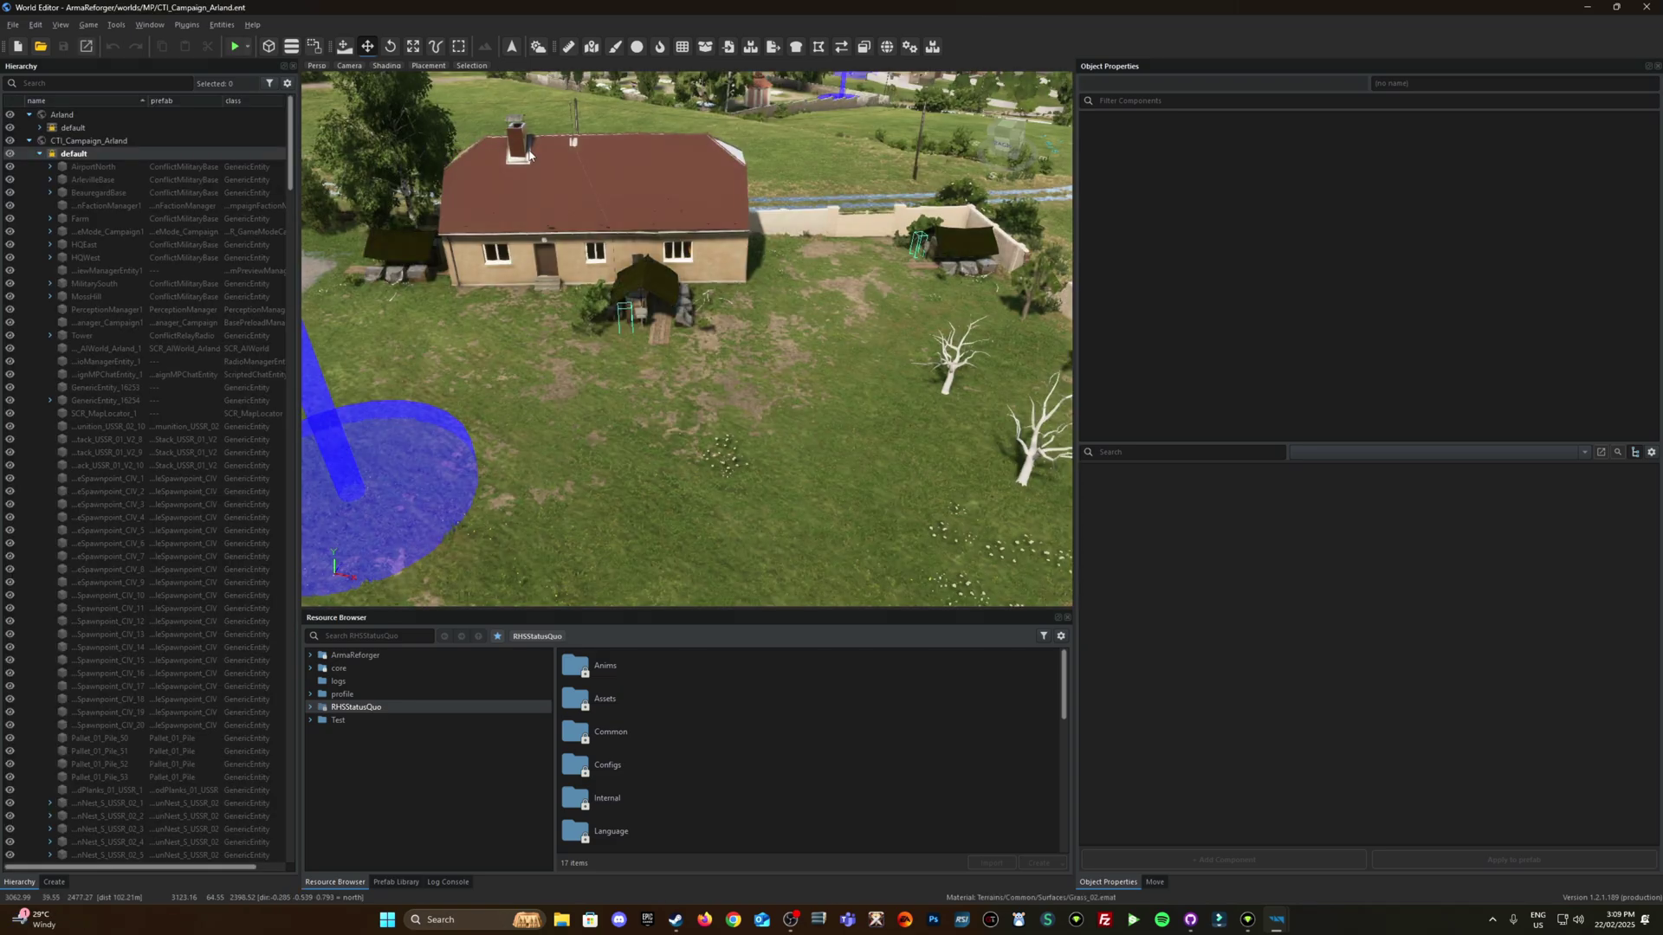
- Start play mode and join the US Army faction
left_click(236, 46)
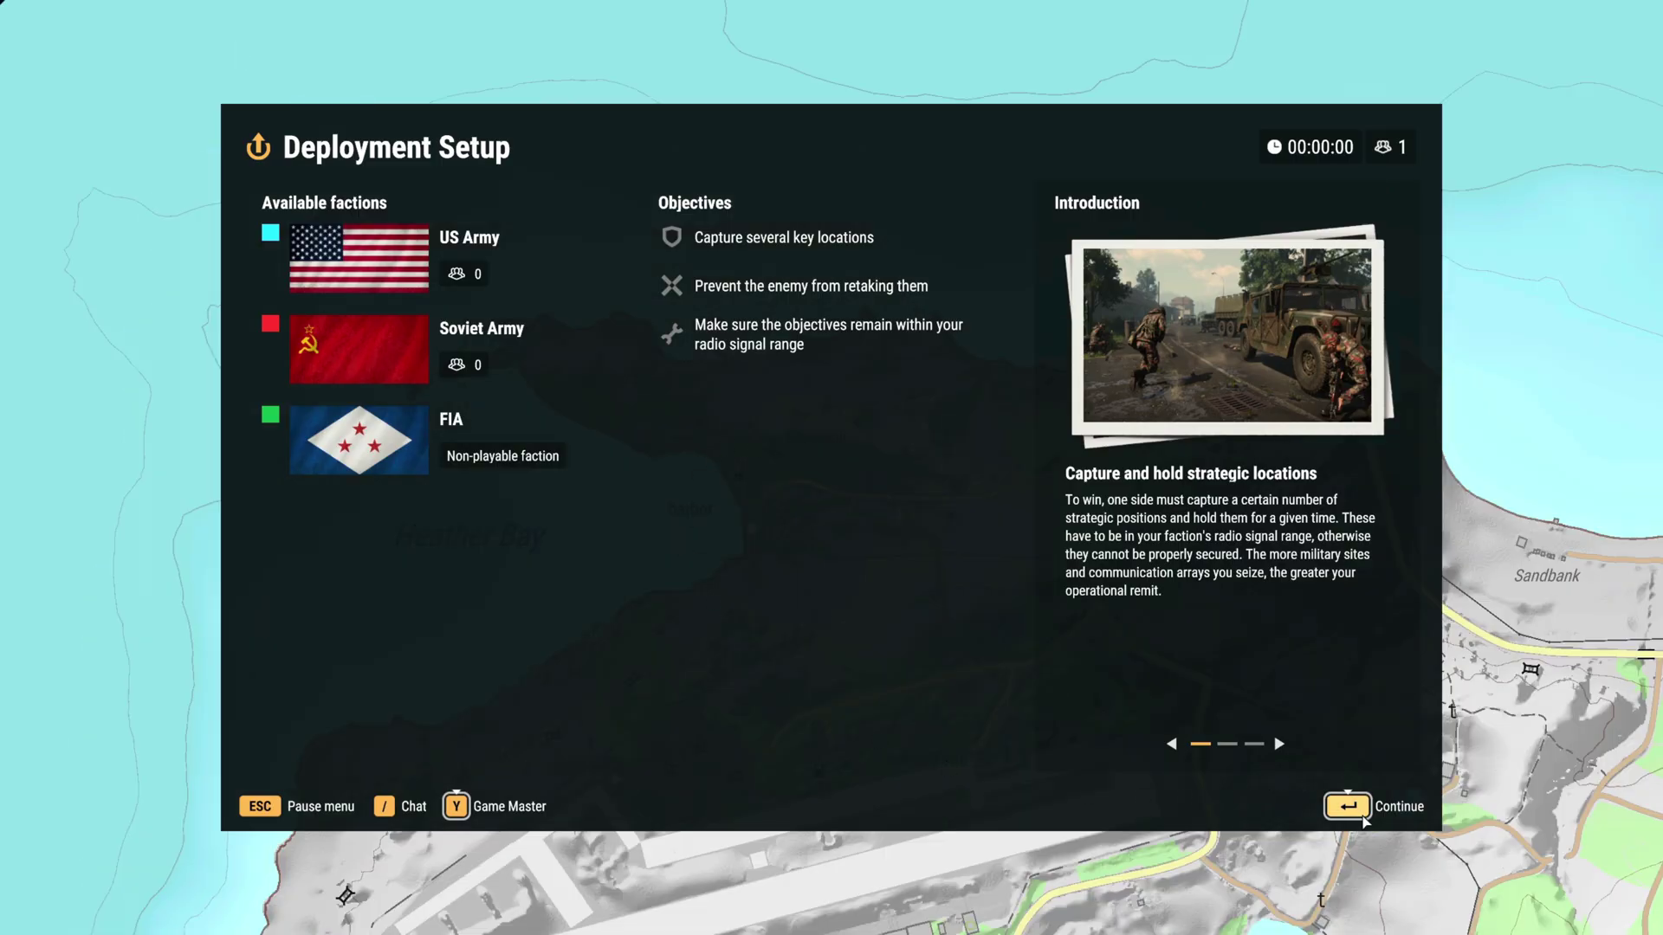
left_click(1351, 809)
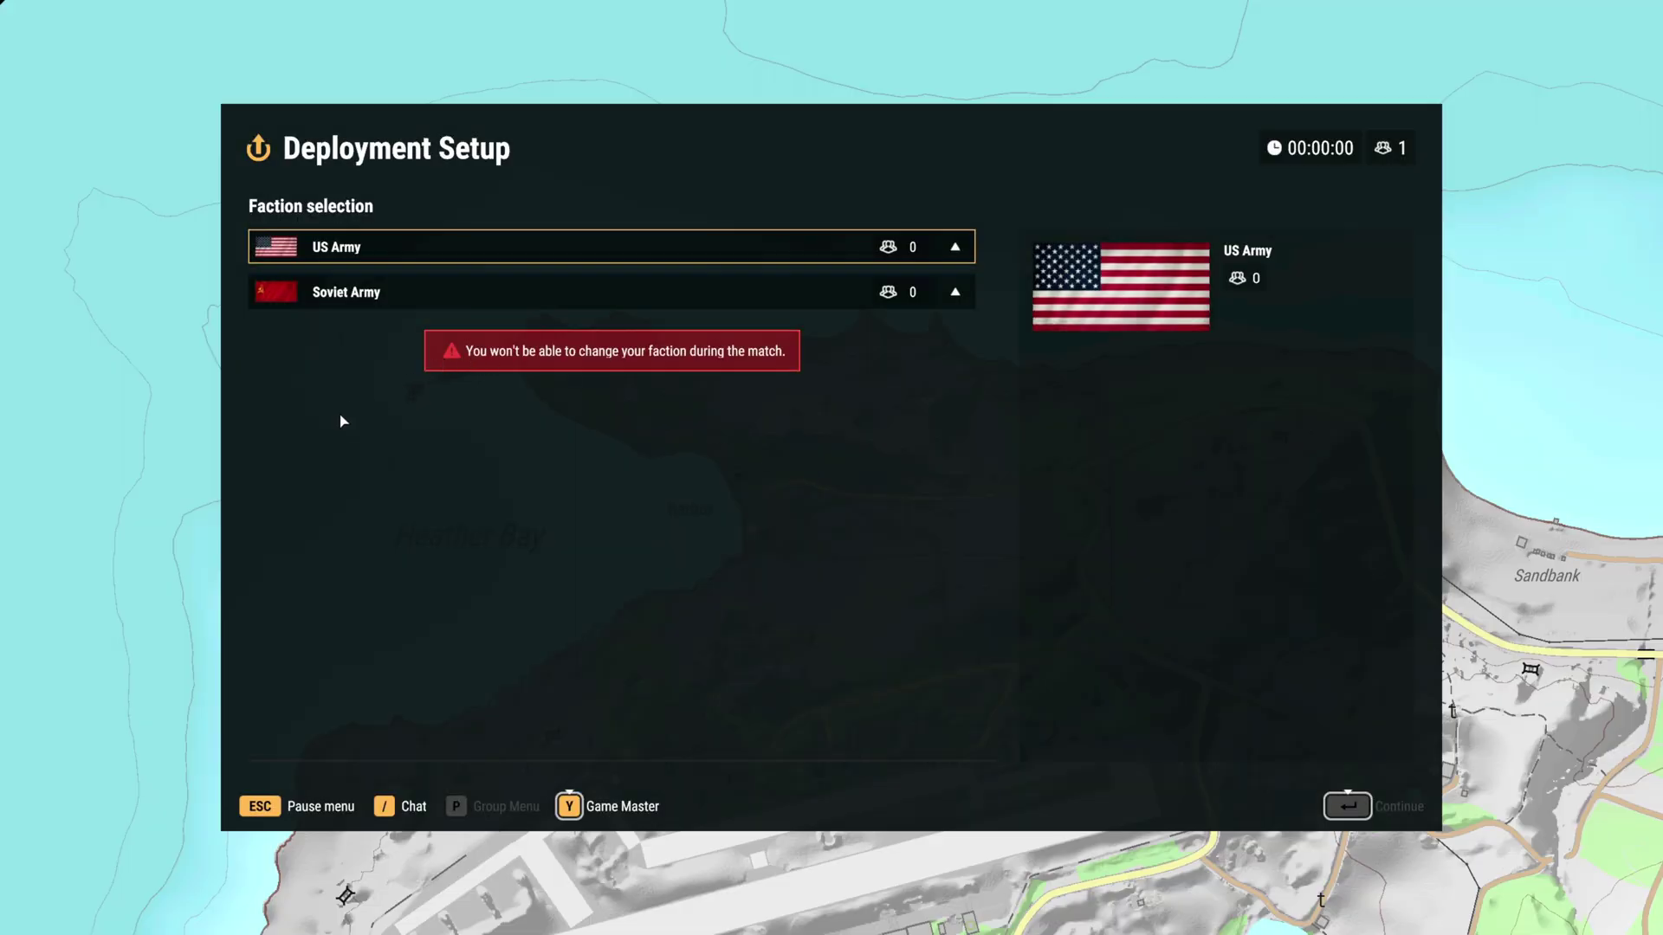
left_click(401, 258)
left_click(989, 524)
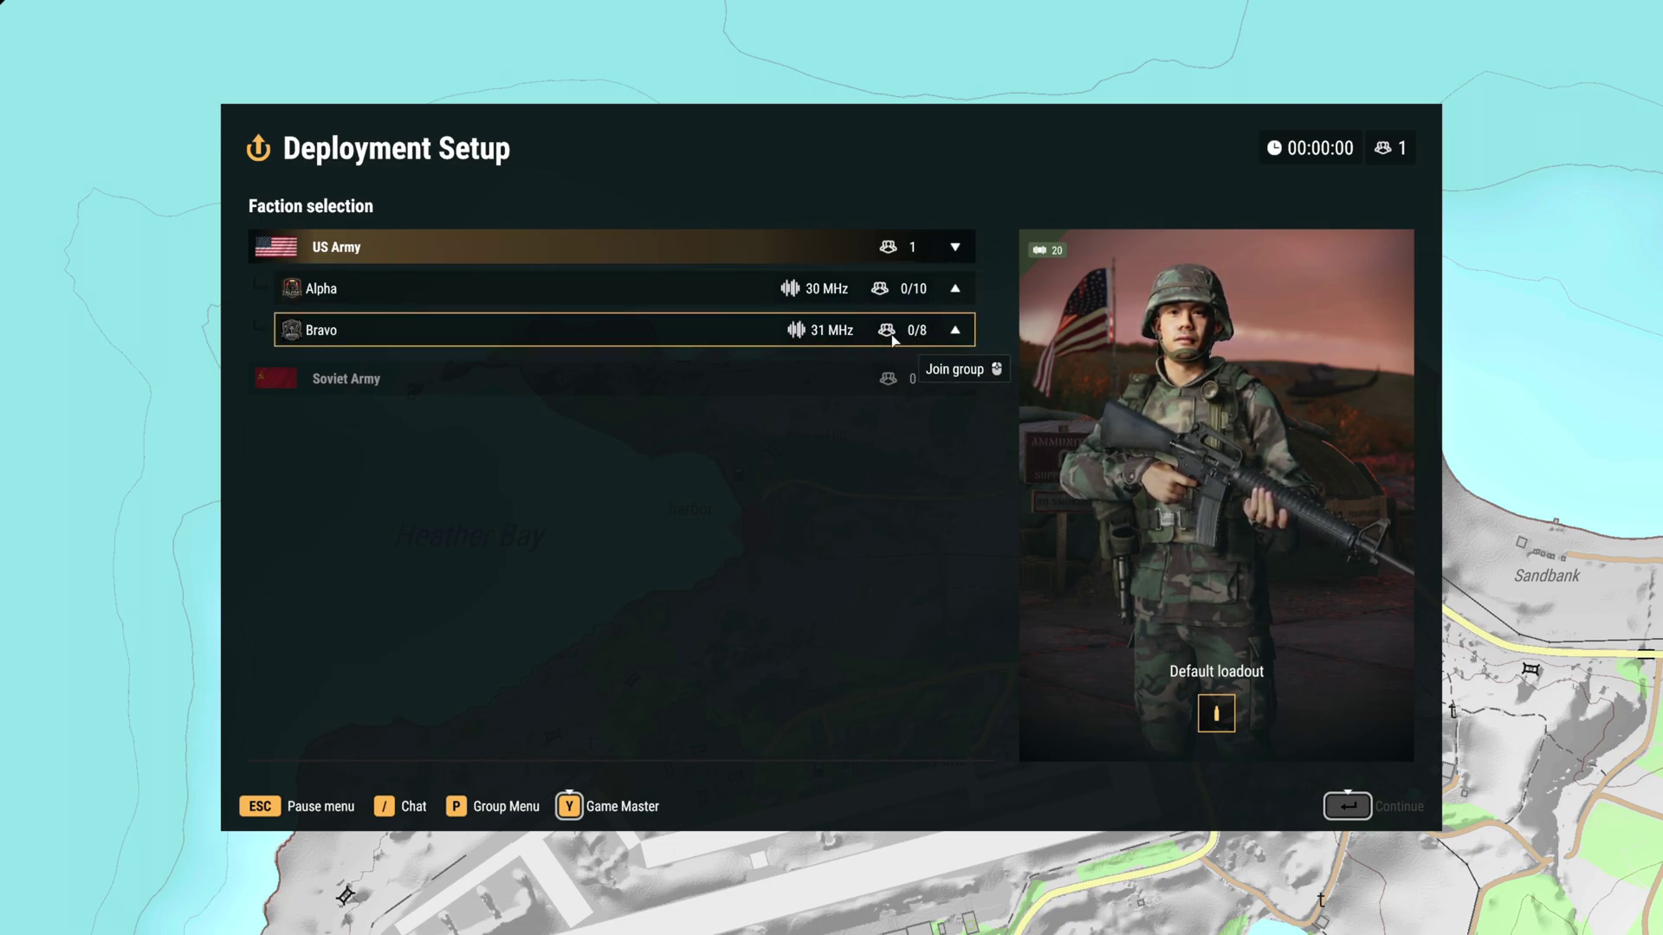
- Join the Bravo squad and deploy at Main Operating Base Arkansas
left_click(367, 343)
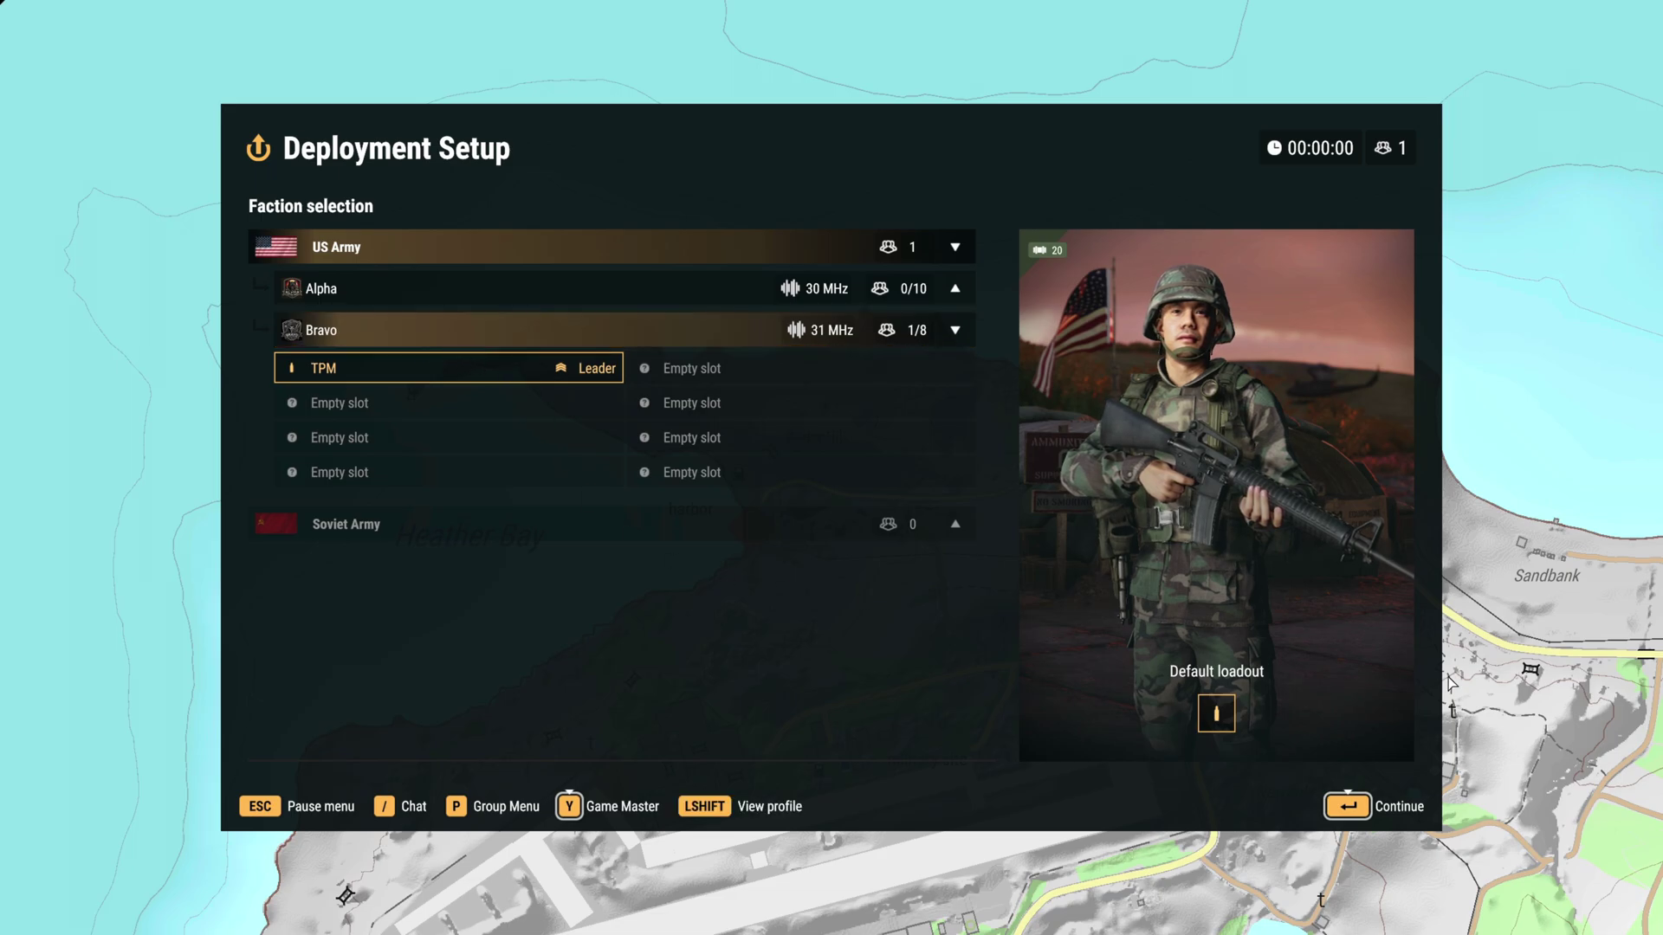
left_click(1347, 807)
left_click(1395, 888)
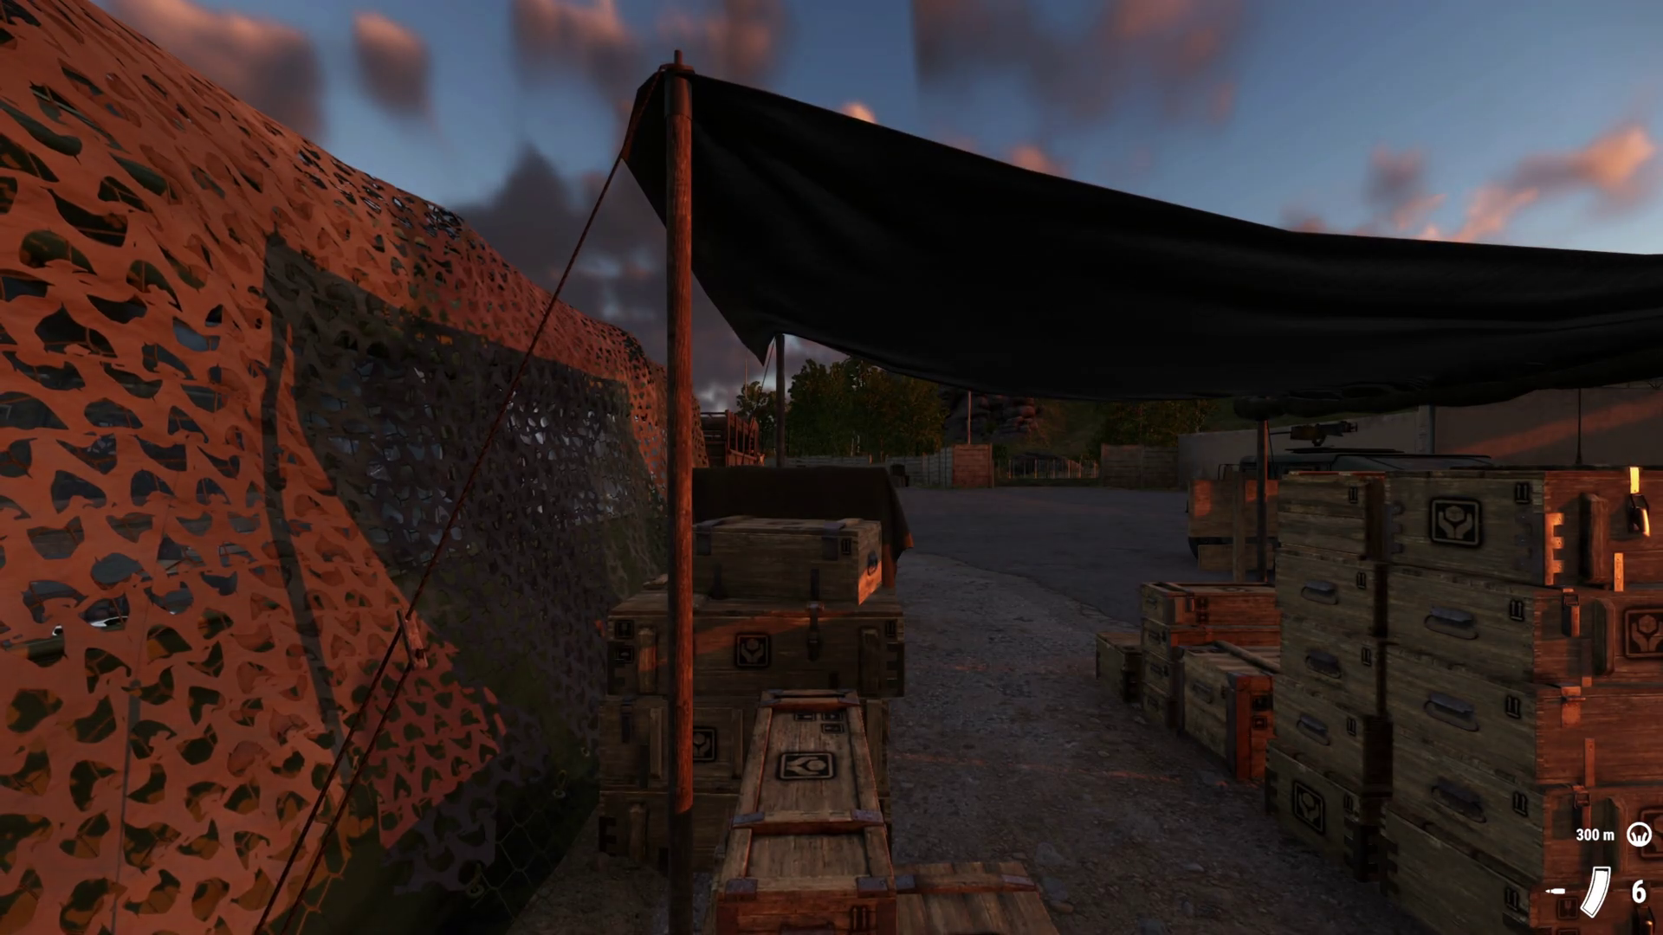
- Review Alpha's and Bravo's flags in the Group Menu, then return to edit mode with Y
key("p")
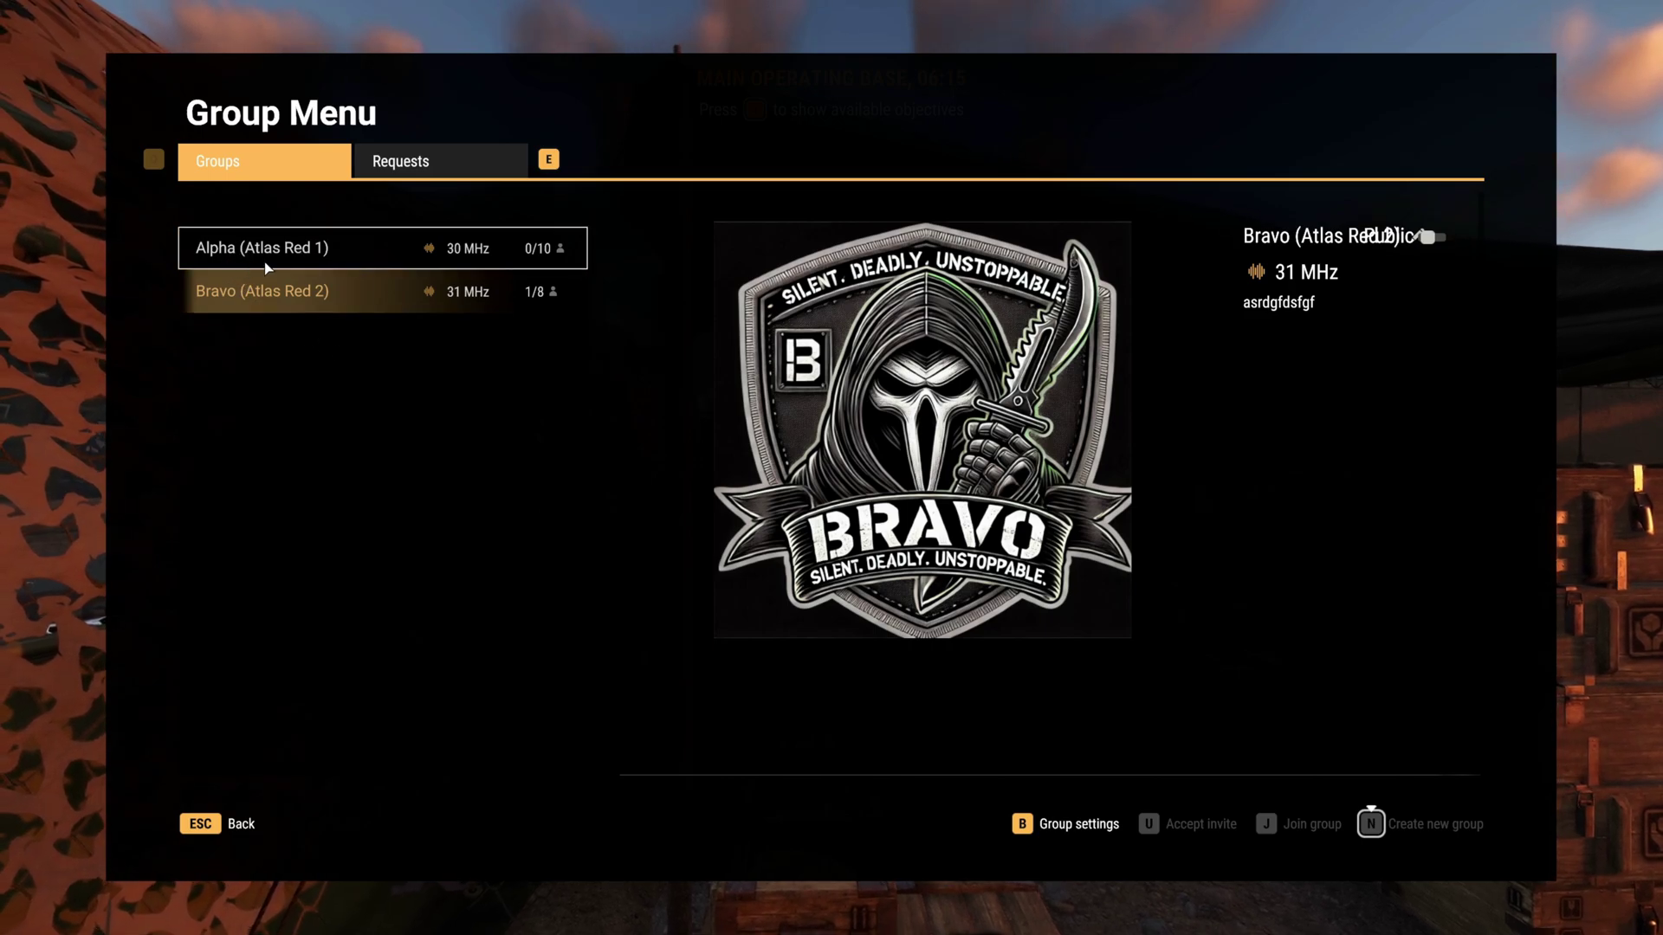
left_click(260, 248)
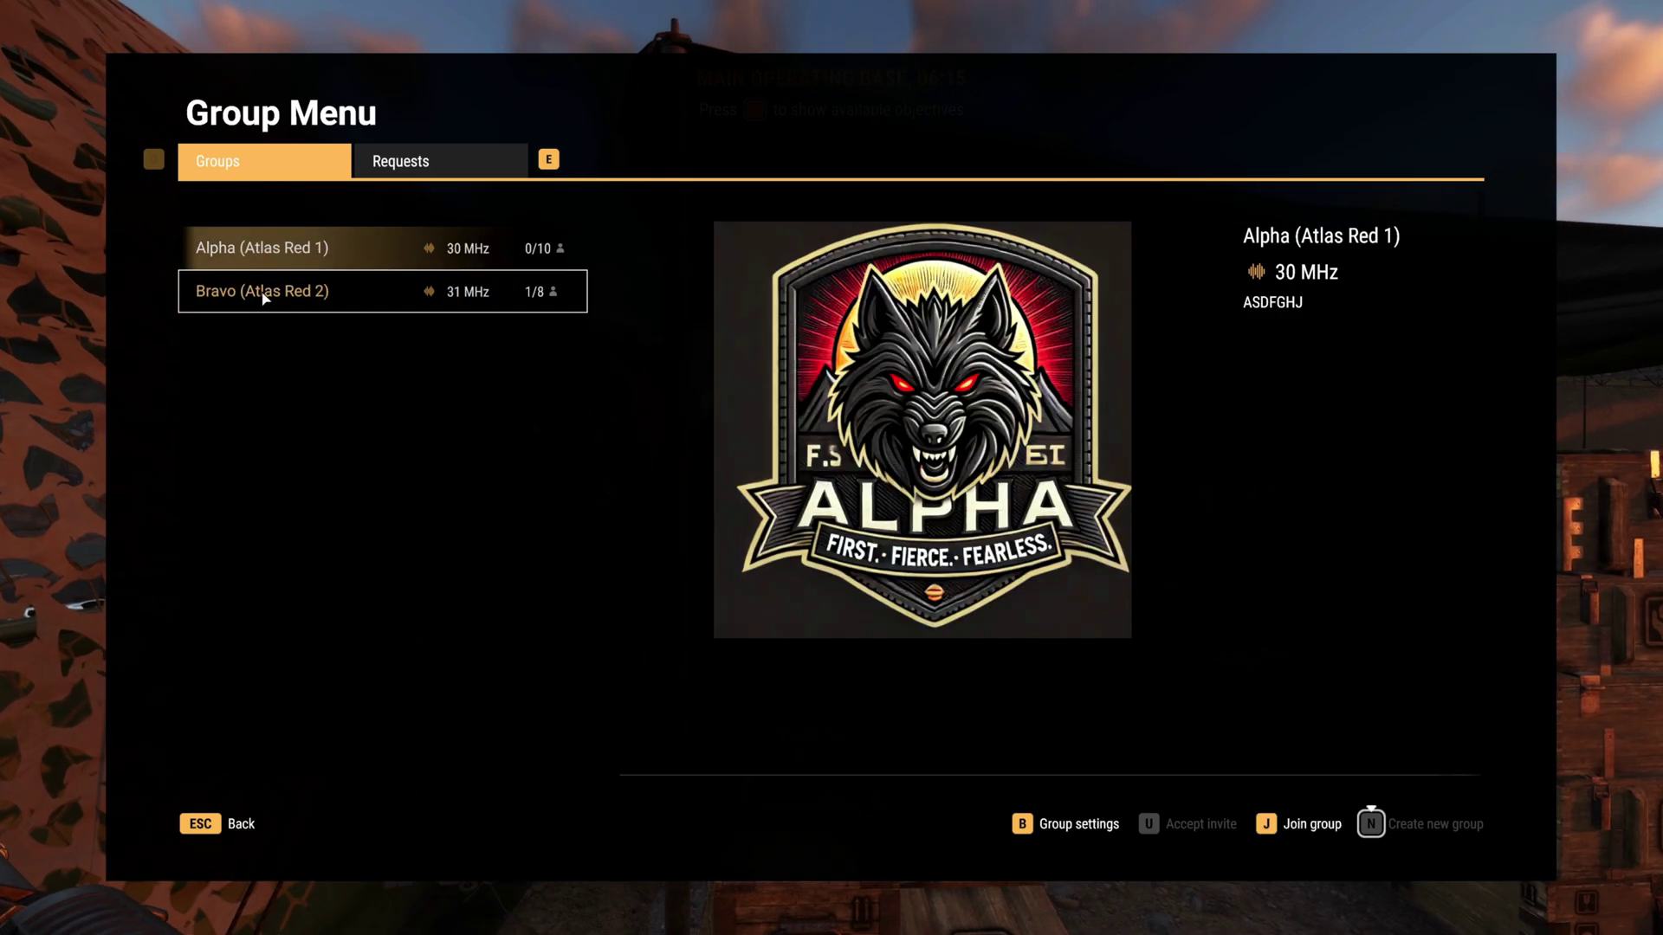
left_click(260, 291)
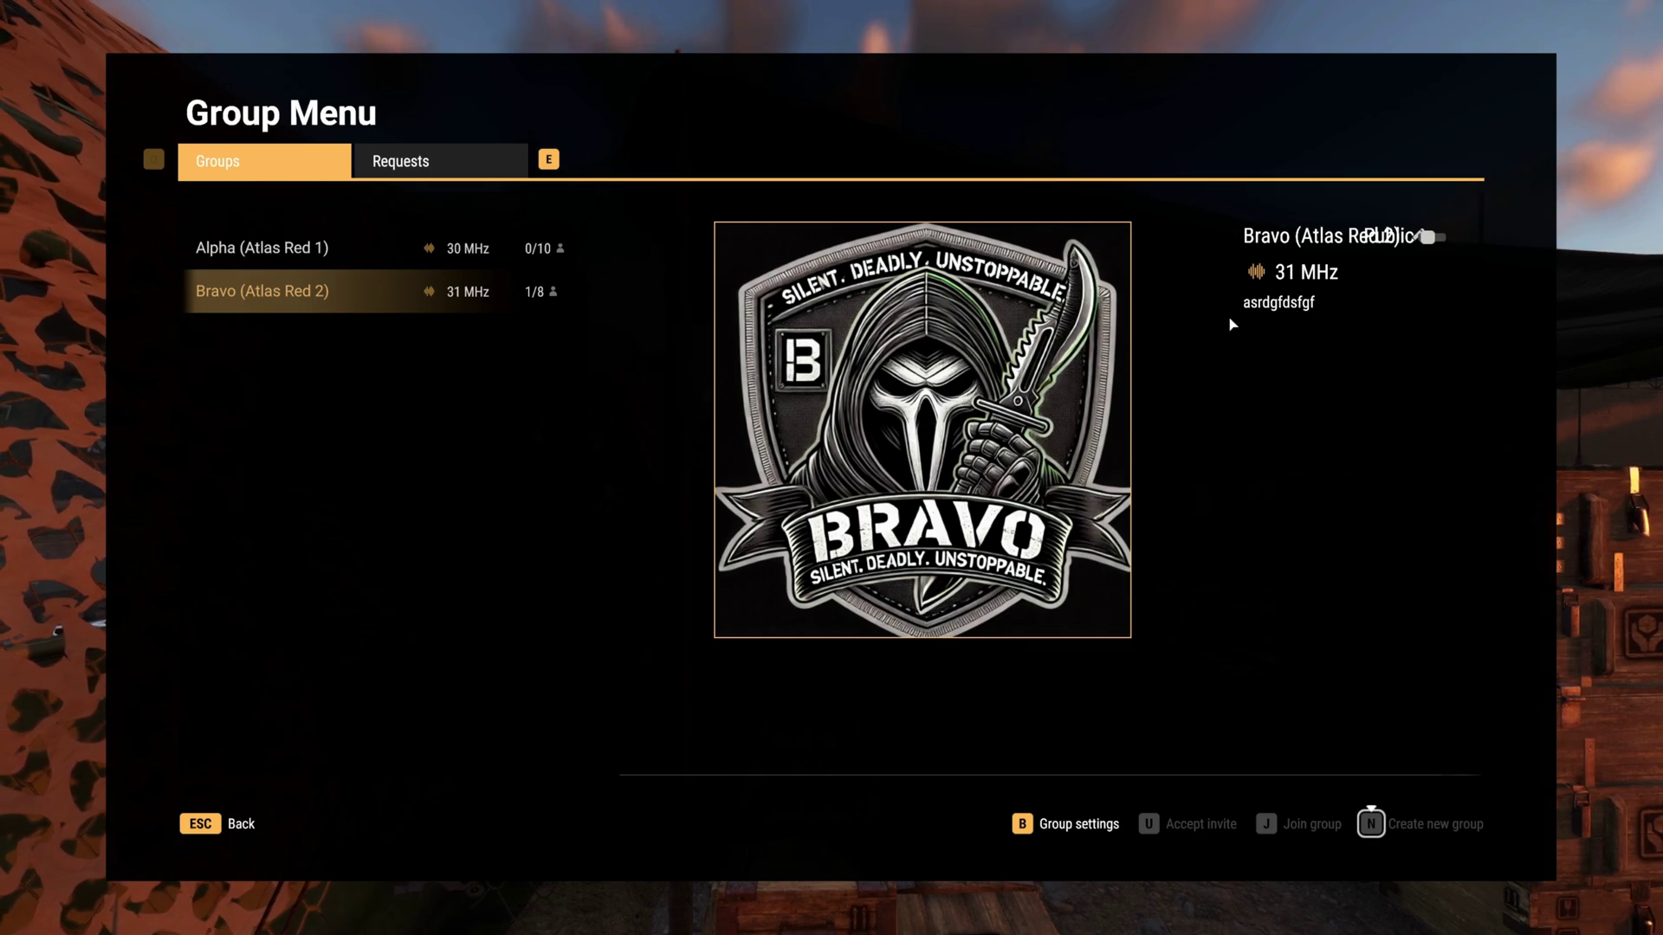
left_click(199, 826)
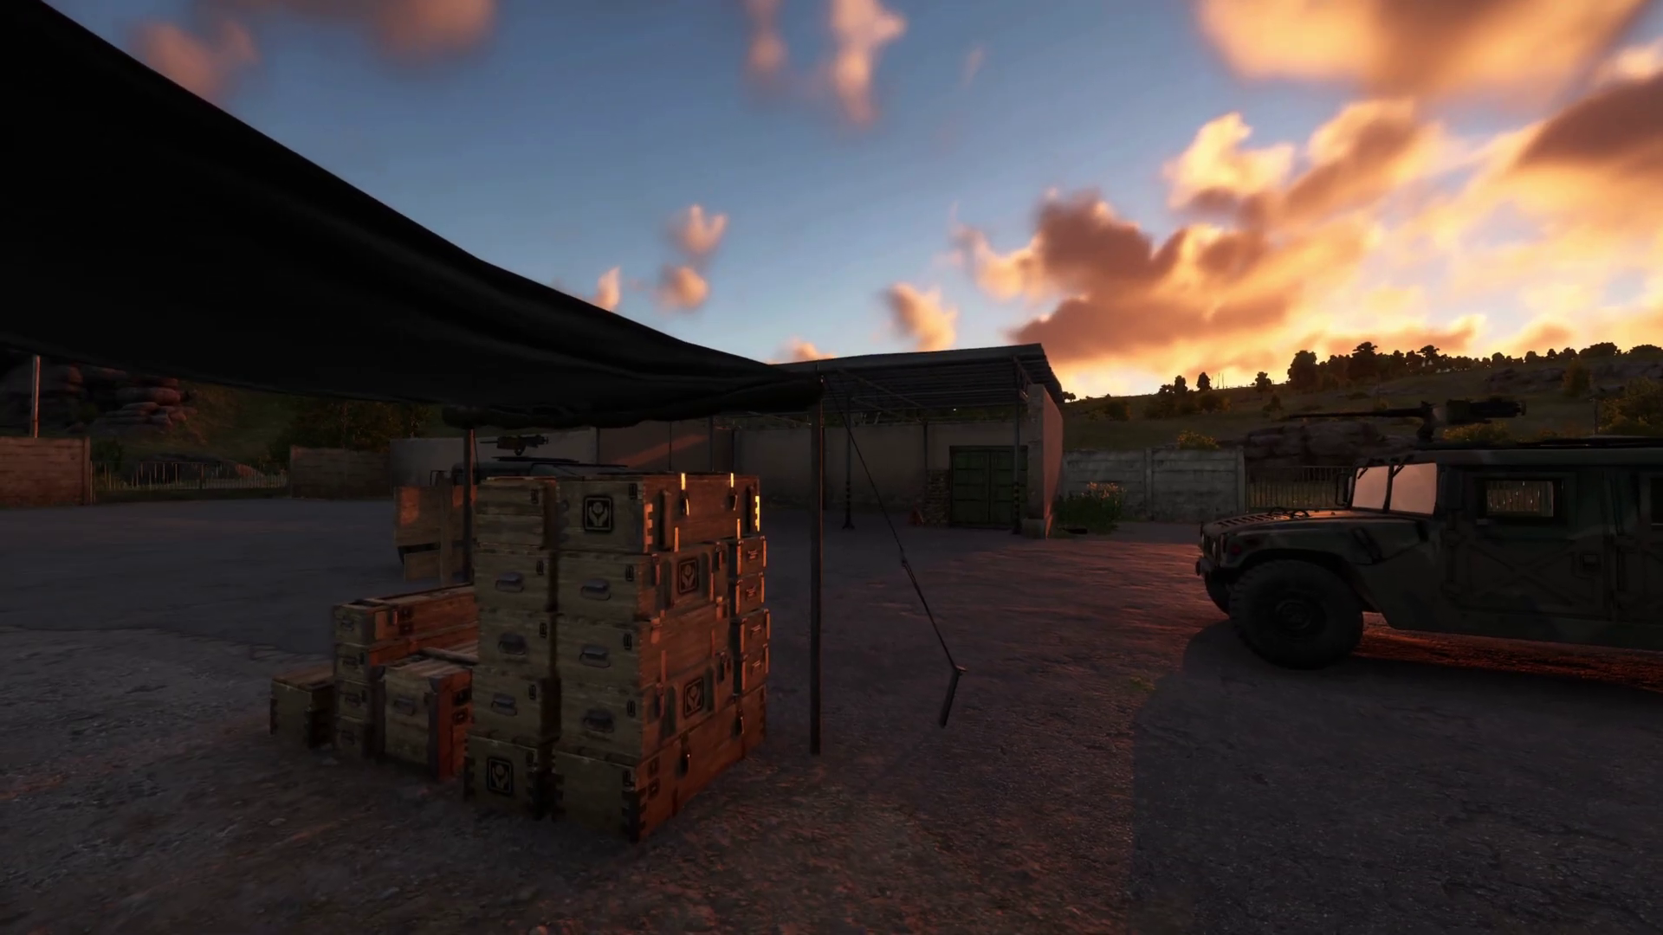
key("y")
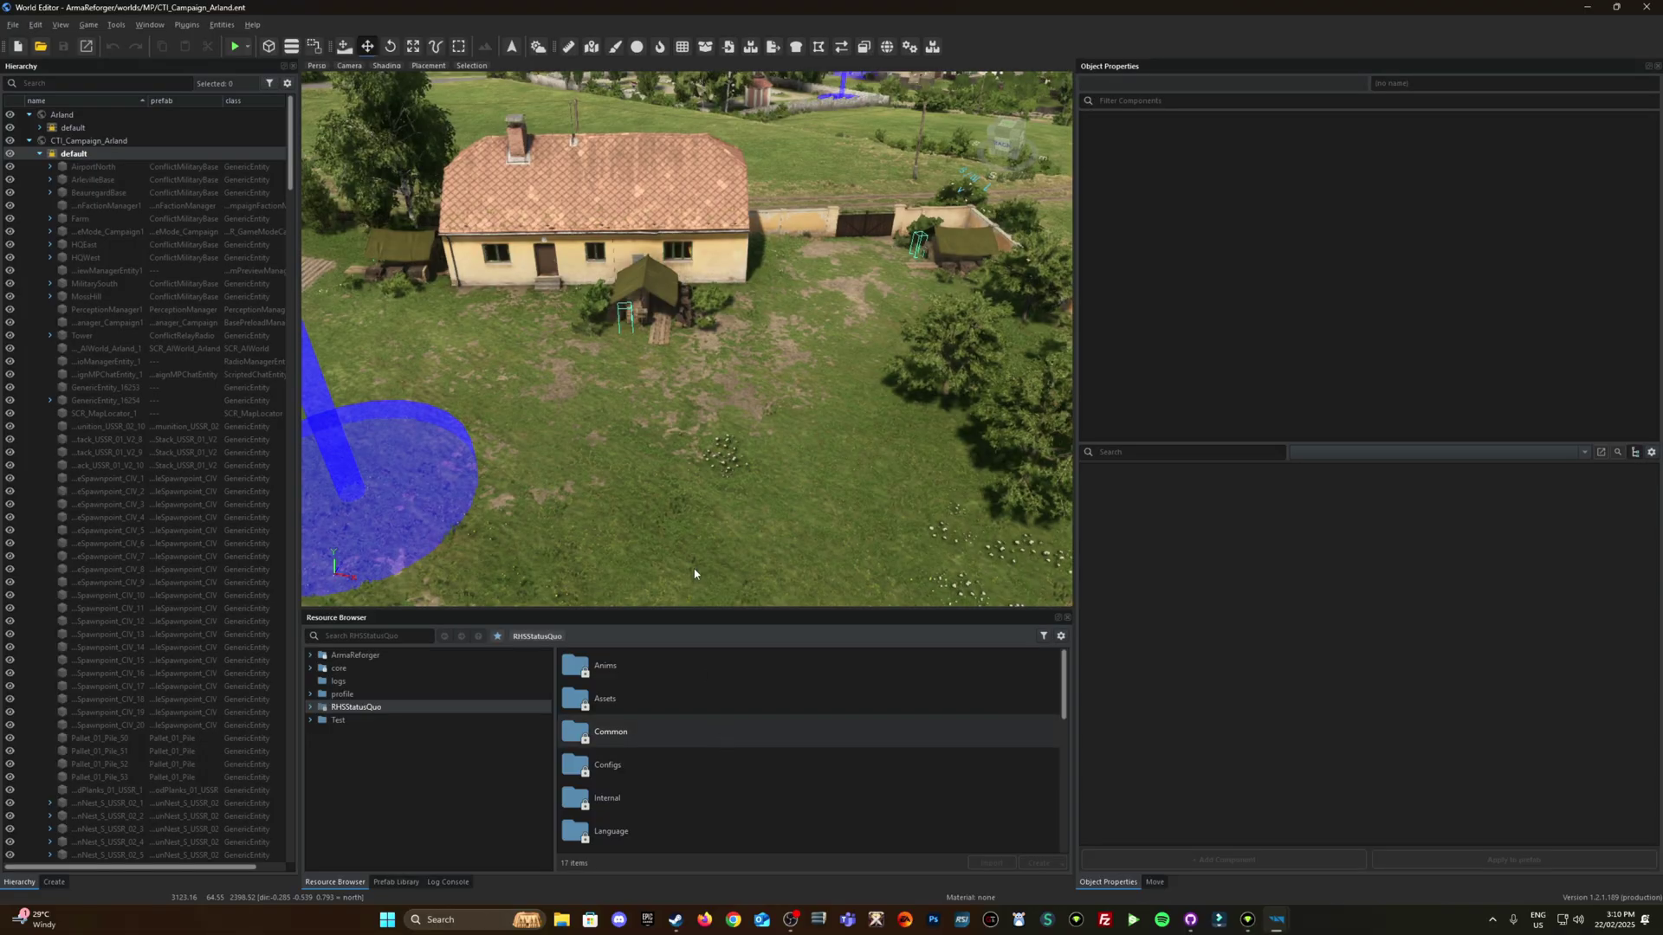
- In Workbench, tick Is Private on the Alpha SCR_GroupPreset
mouse_move(1285, 929)
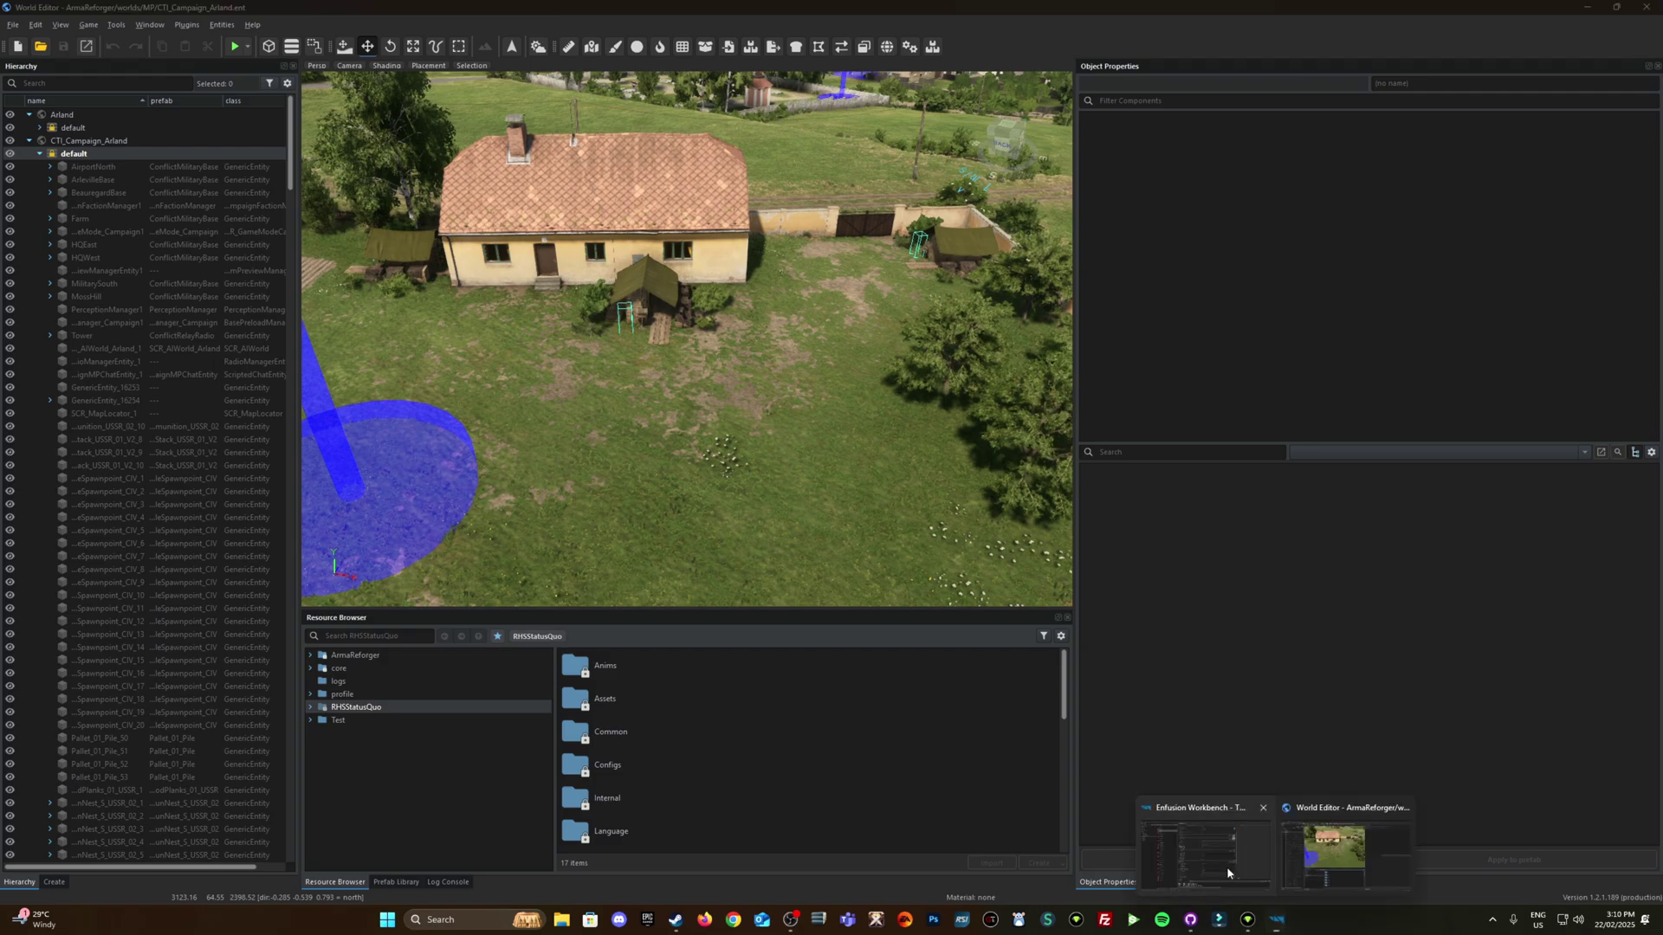
left_click(1204, 844)
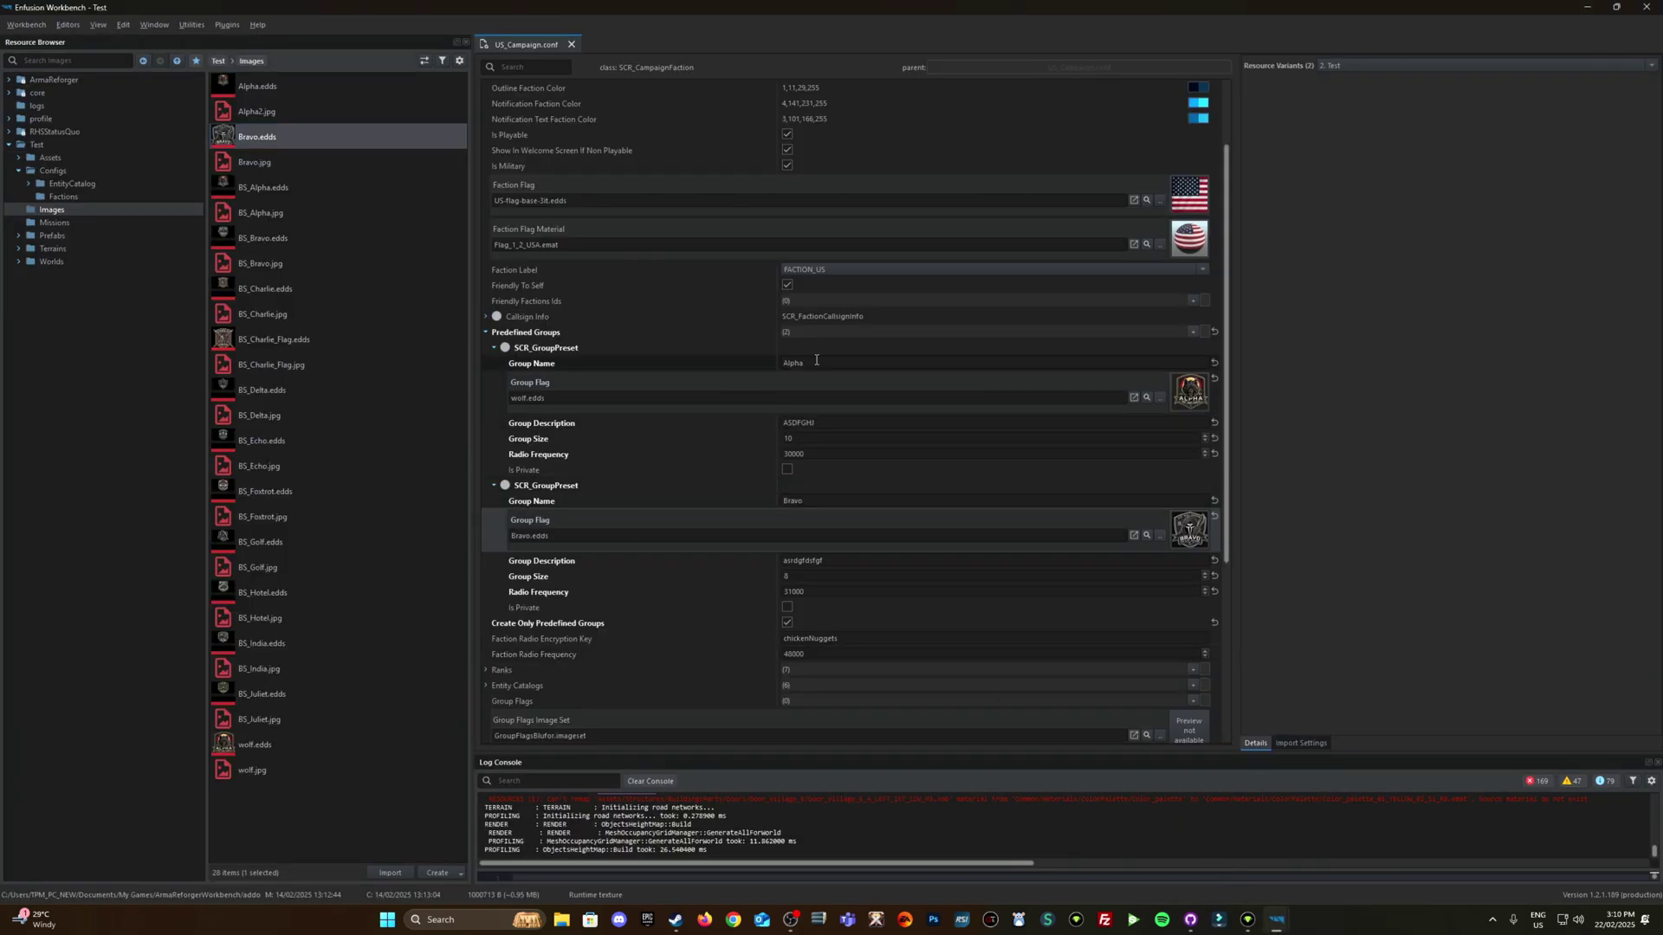
double_click(972, 364)
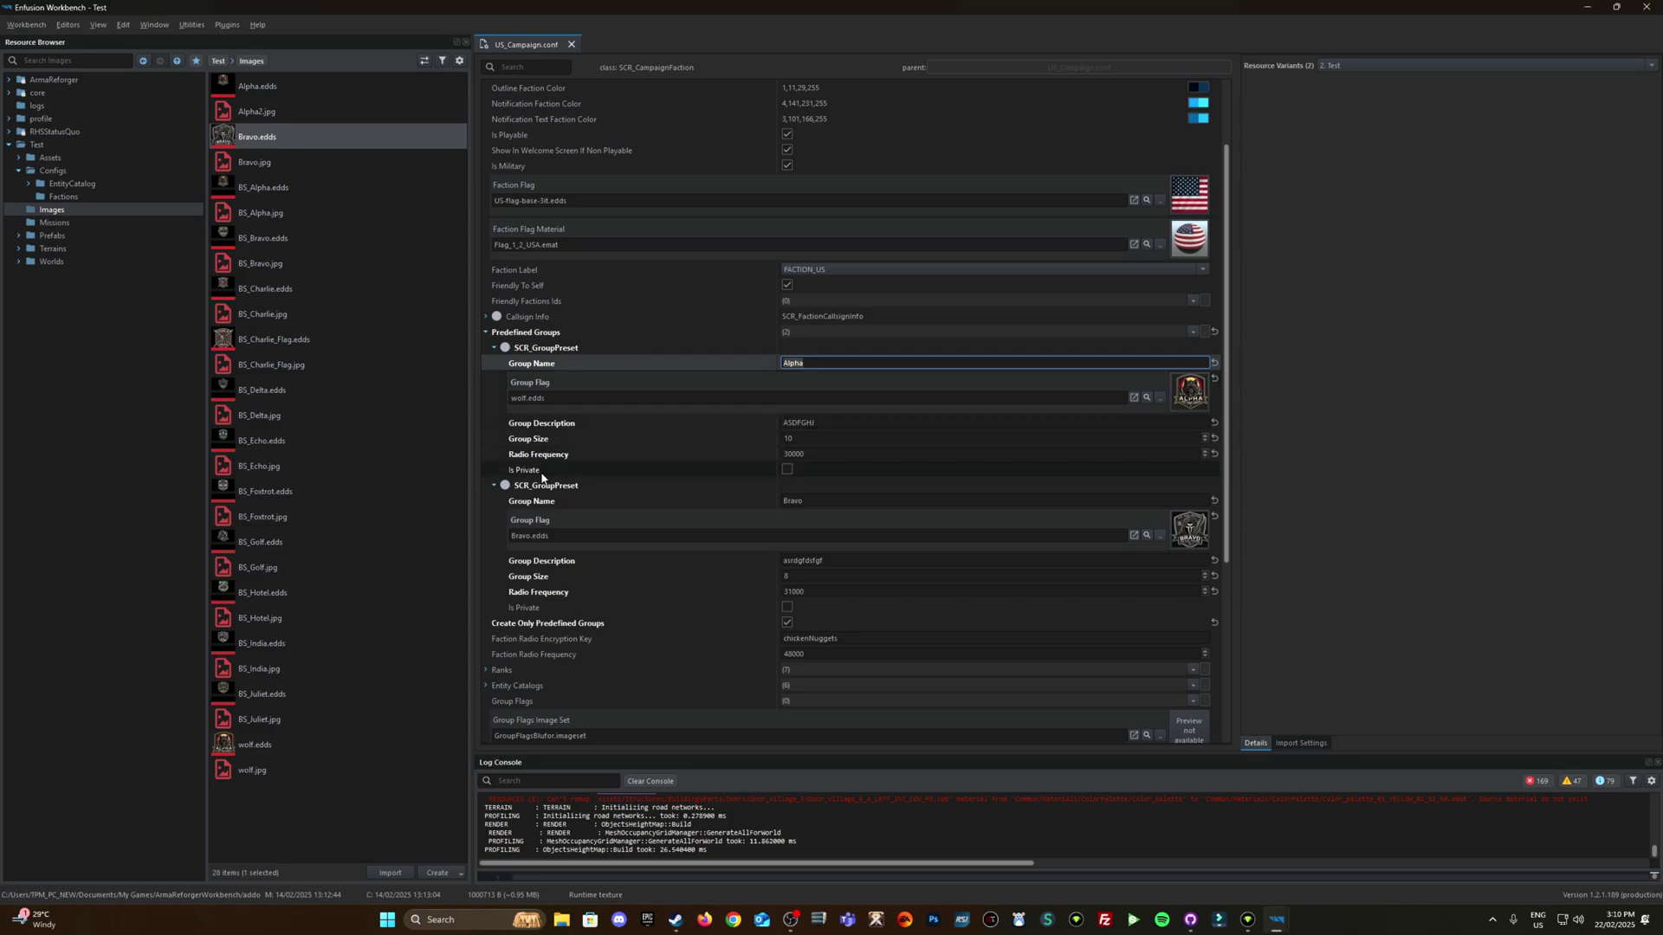
left_click(787, 470)
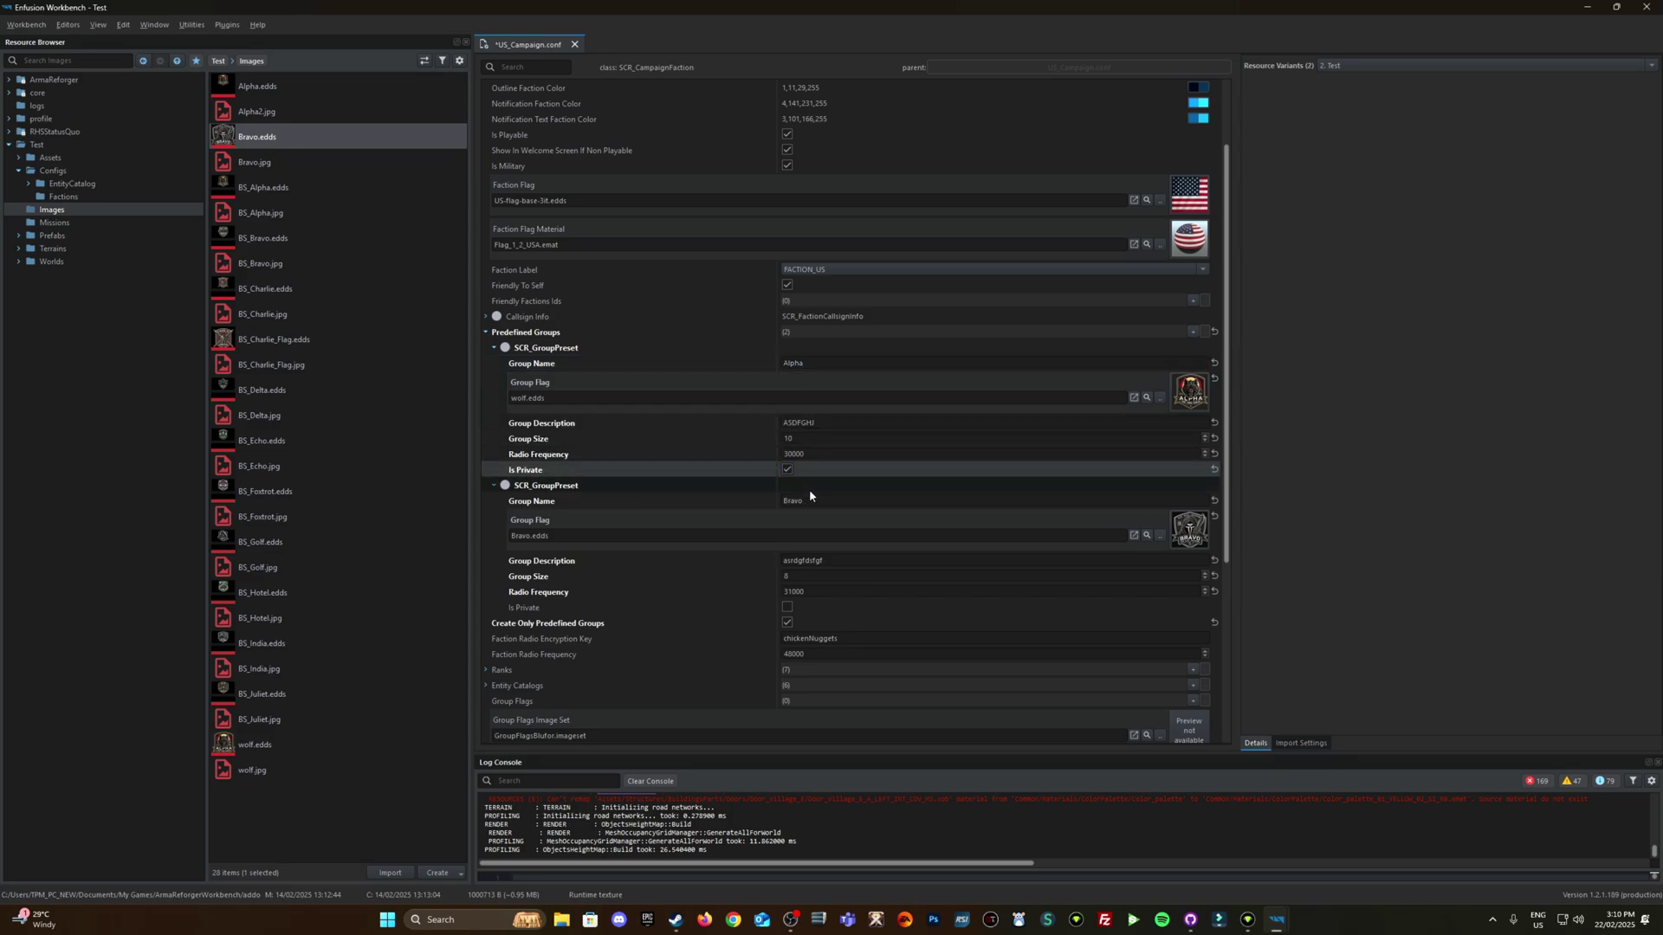
- Save US_Campaign.conf and switch back to the World Editor window
left_click(38, 26)
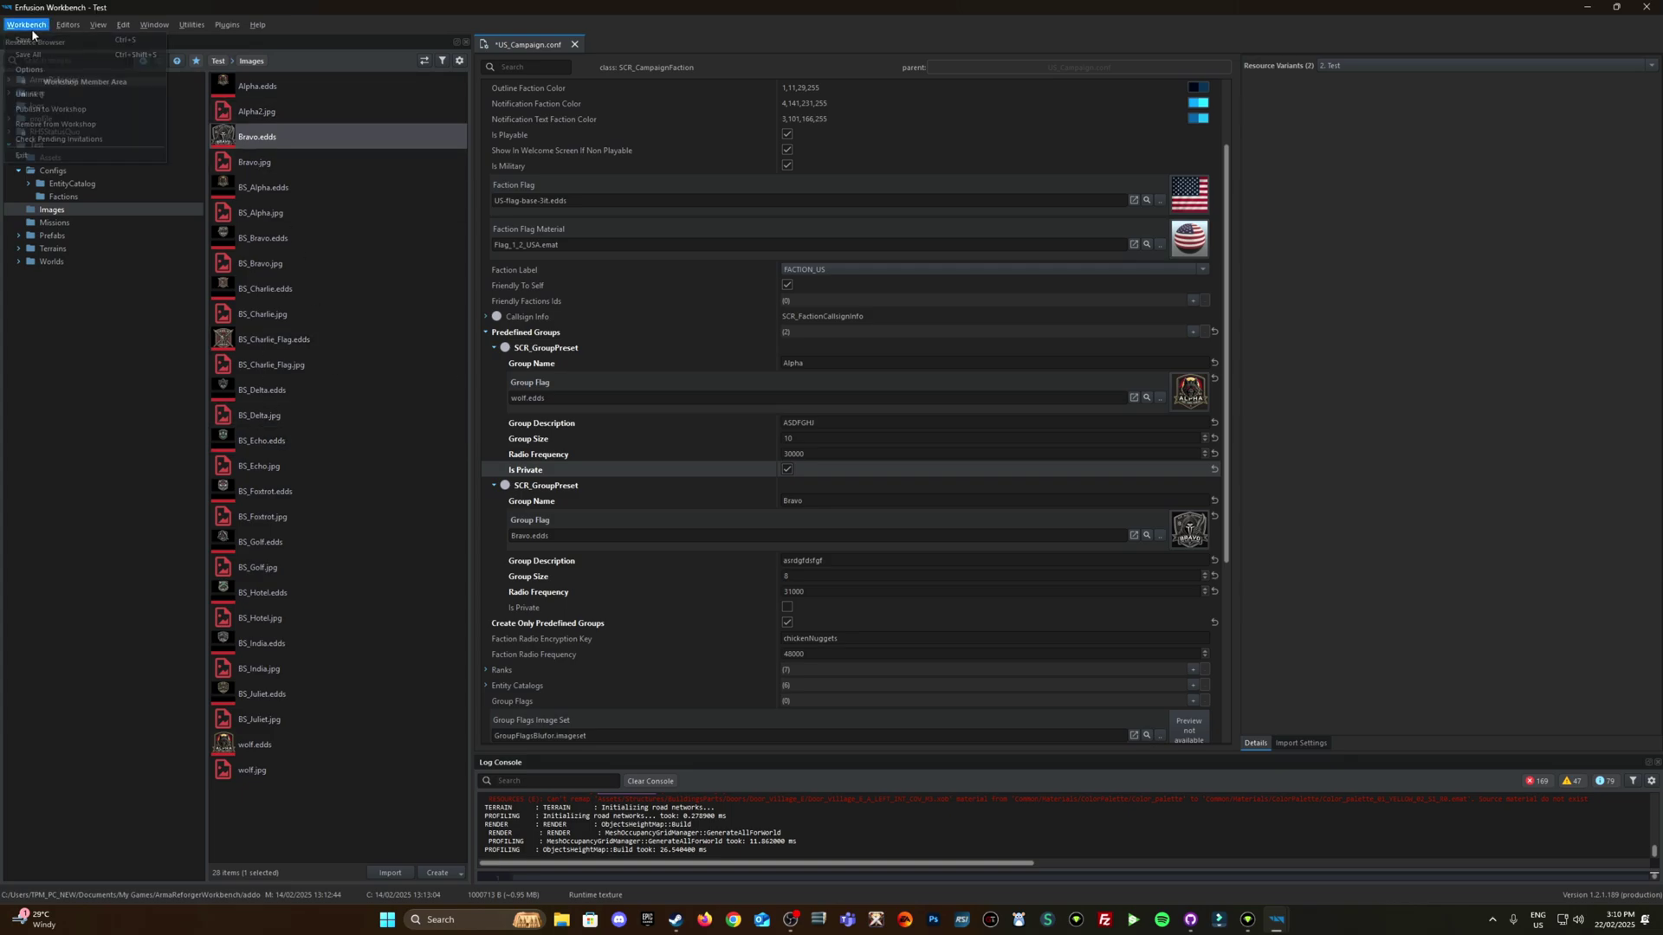
left_click(40, 52)
left_click(68, 26)
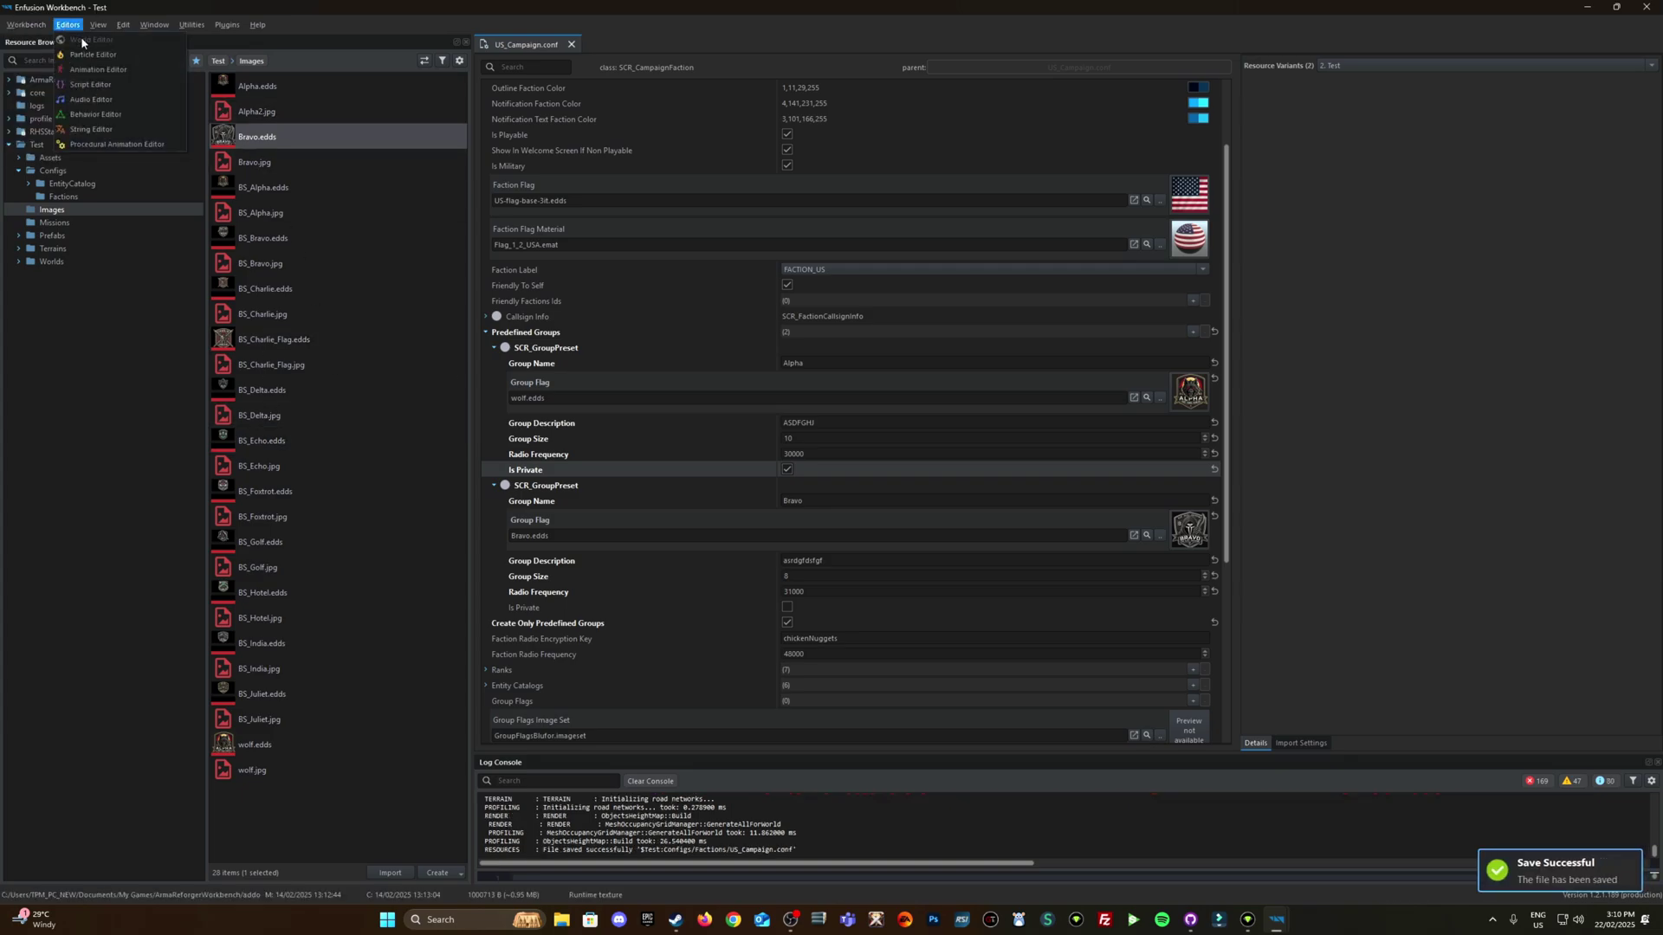
left_click(1277, 920)
- Replay with F5, join the US Army, see Alpha locked, and return to edit mode
left_click(1317, 869)
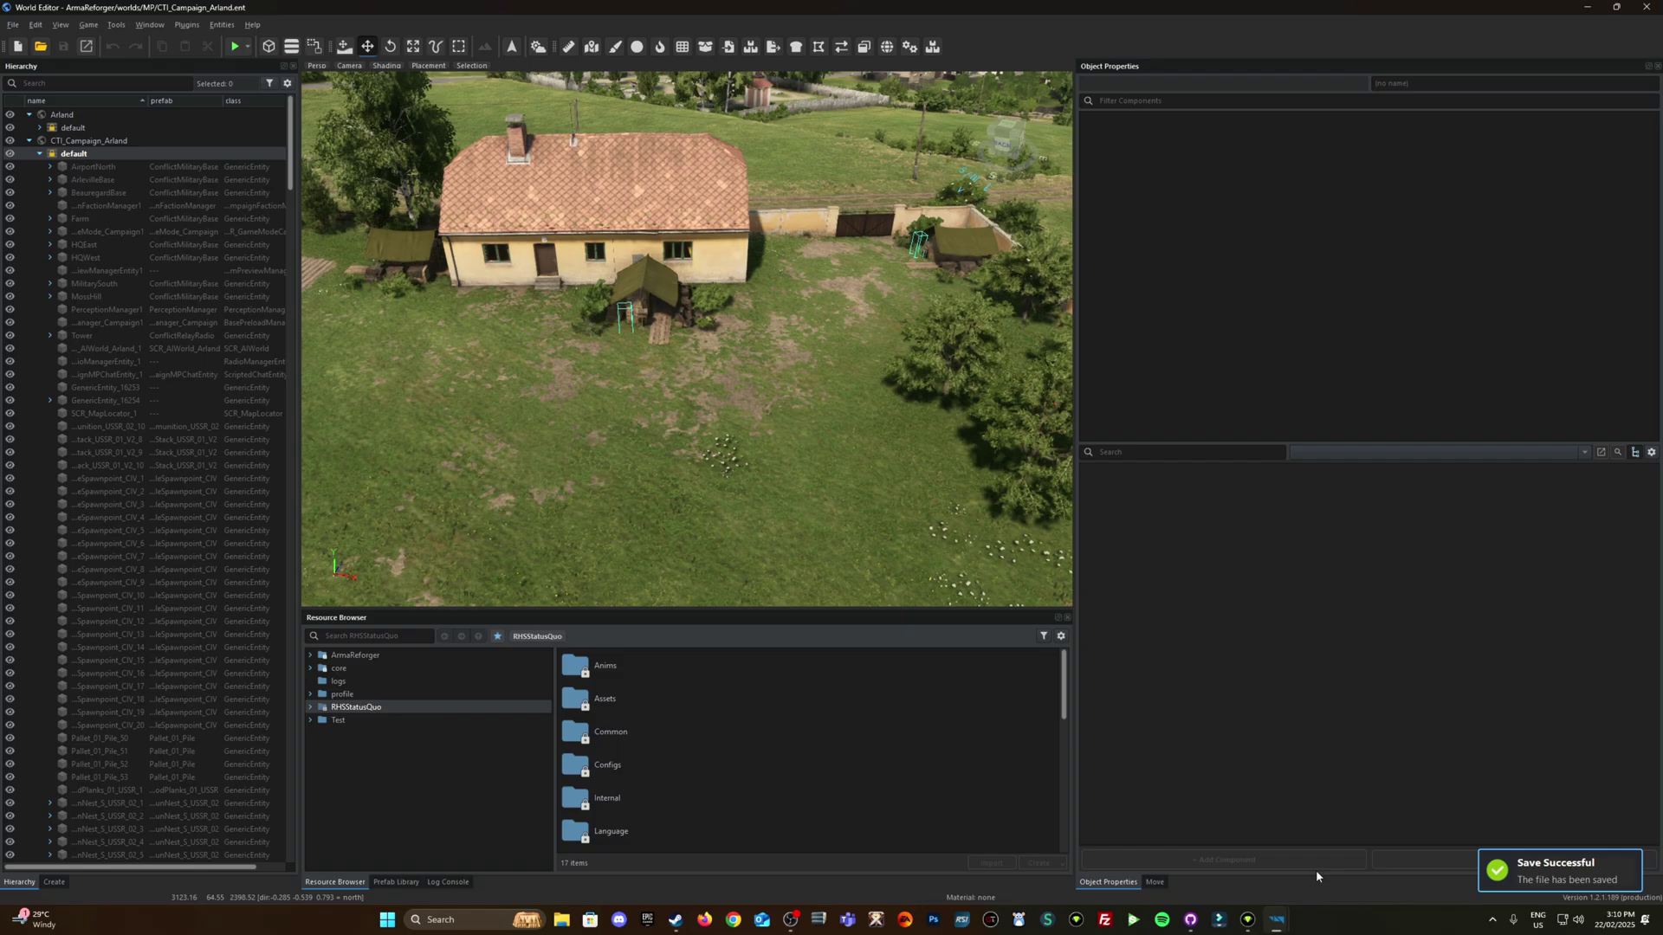
key("F5")
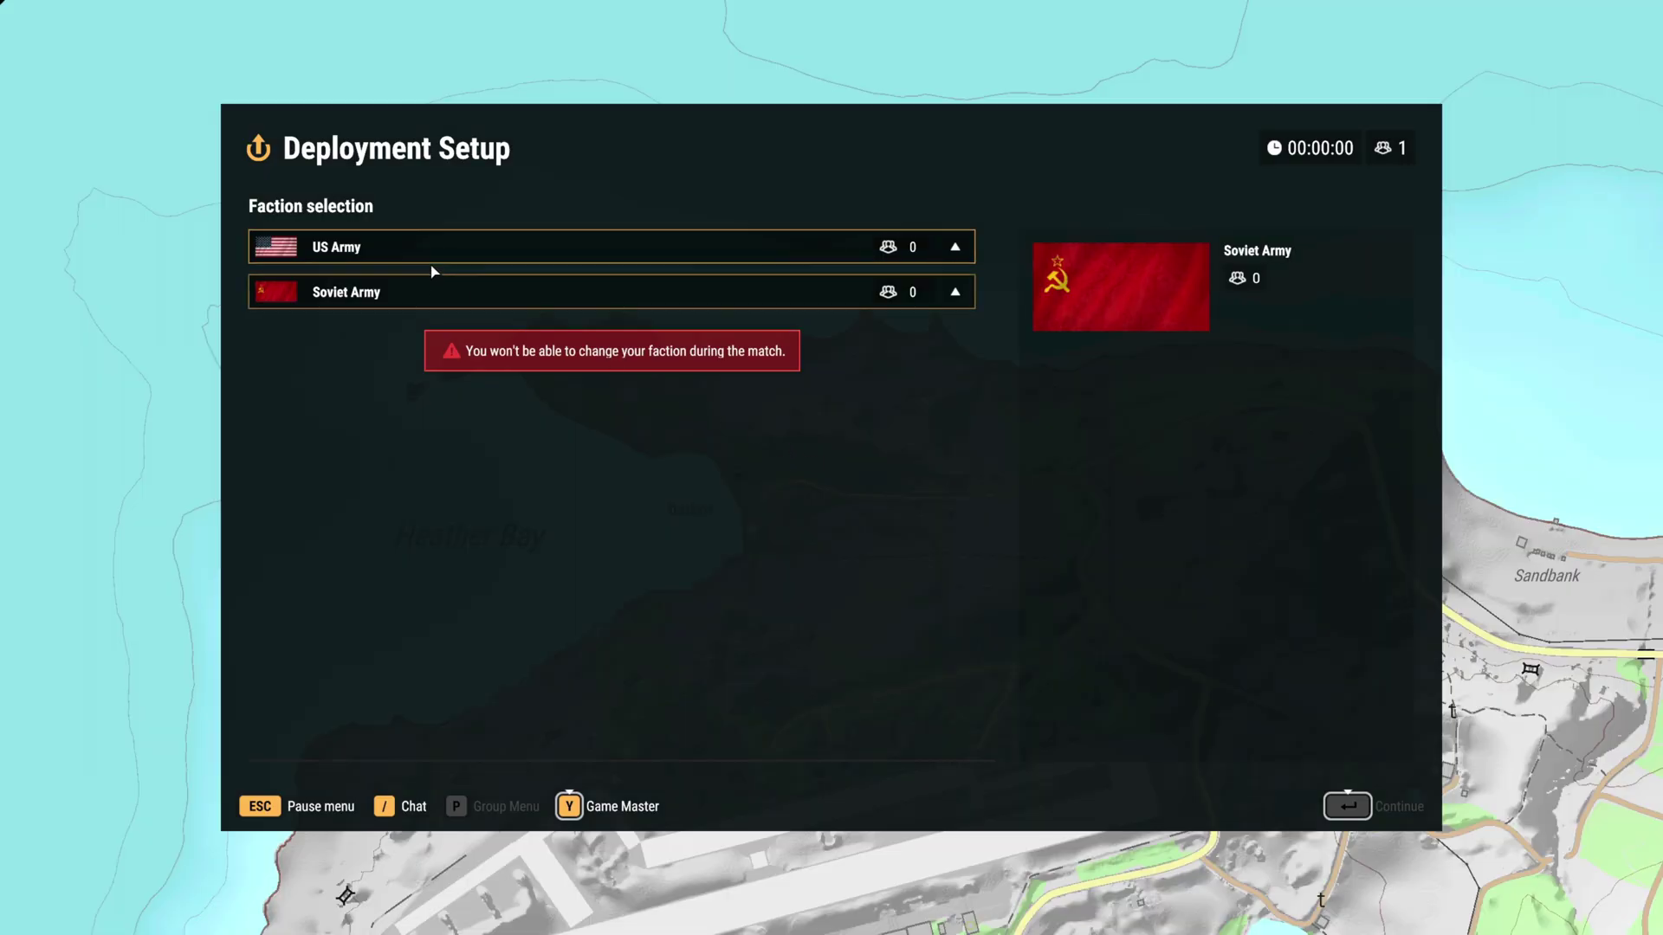
left_click(450, 248)
left_click(995, 524)
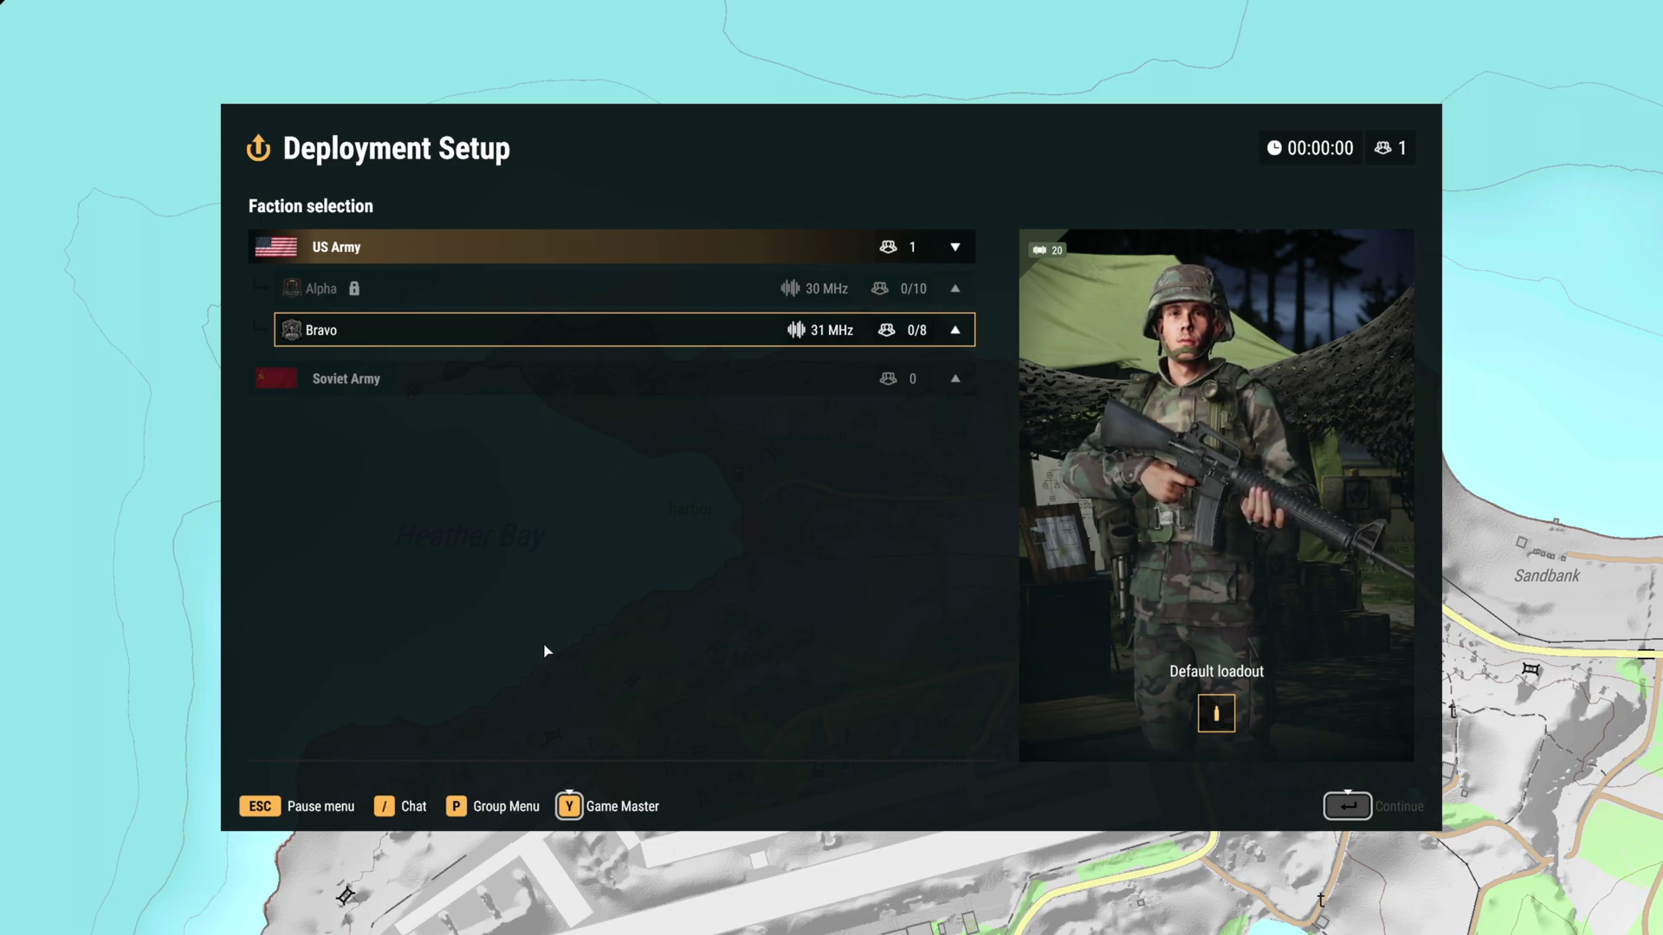
key("y")
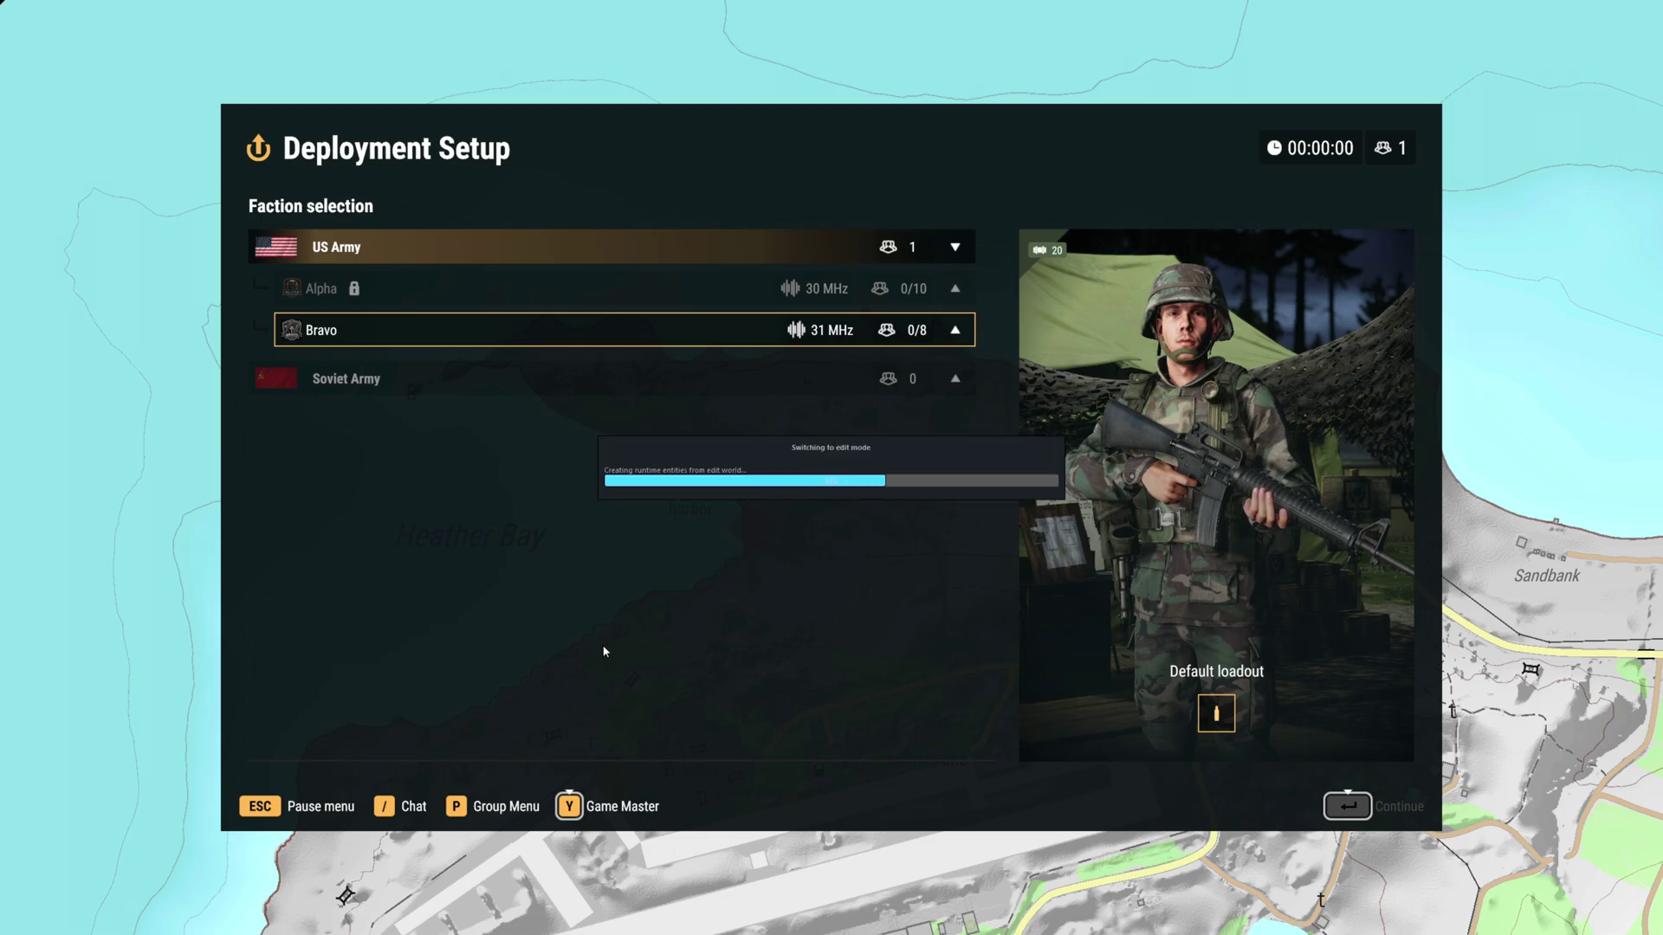